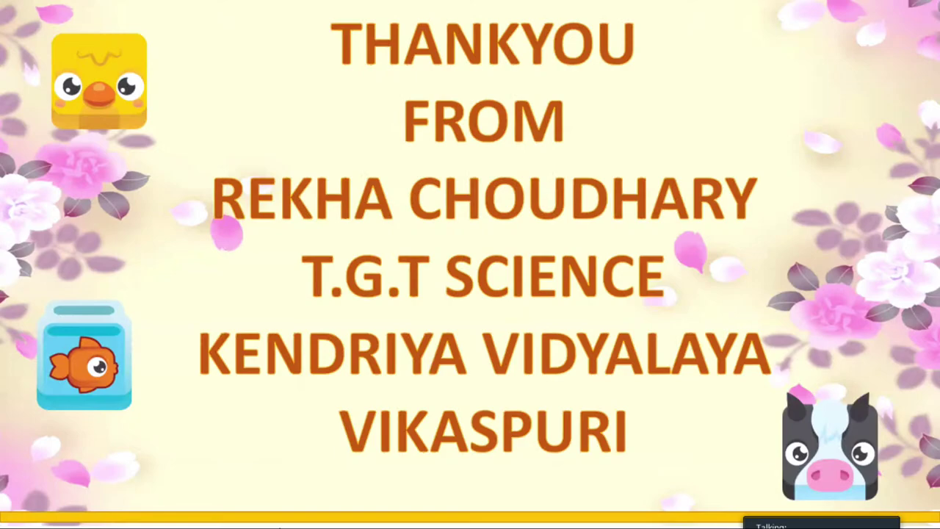
- Run the THANKYOU slideshow past its last slide and exit from the end-of-show screen
{"action": "key", "text": "Right"}
{"action": "key", "text": "Left"}
{"action": "key", "text": "Right"}
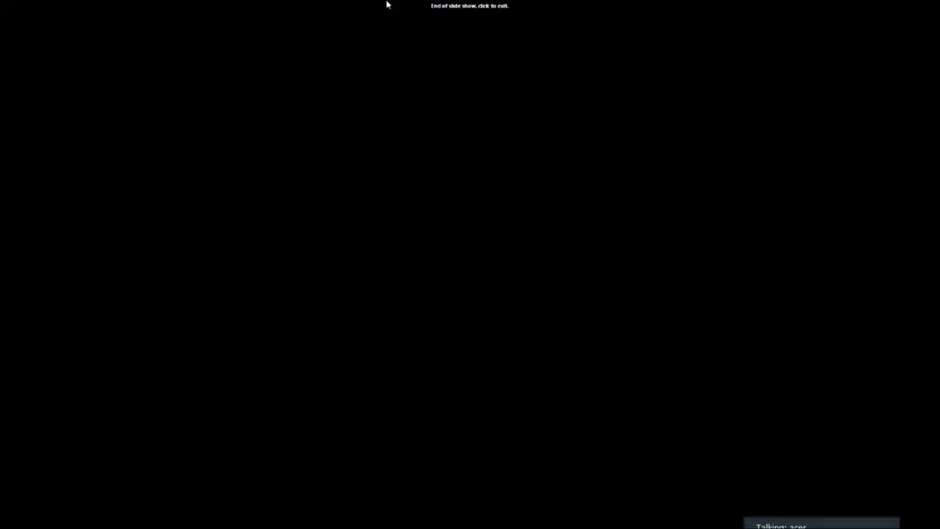
{"action": "left_click", "coordinate": [42, 277]}
- Search Google for 'blooket' in Chrome and open blooket.com from the results
{"action": "left_click", "coordinate": [348, 519]}
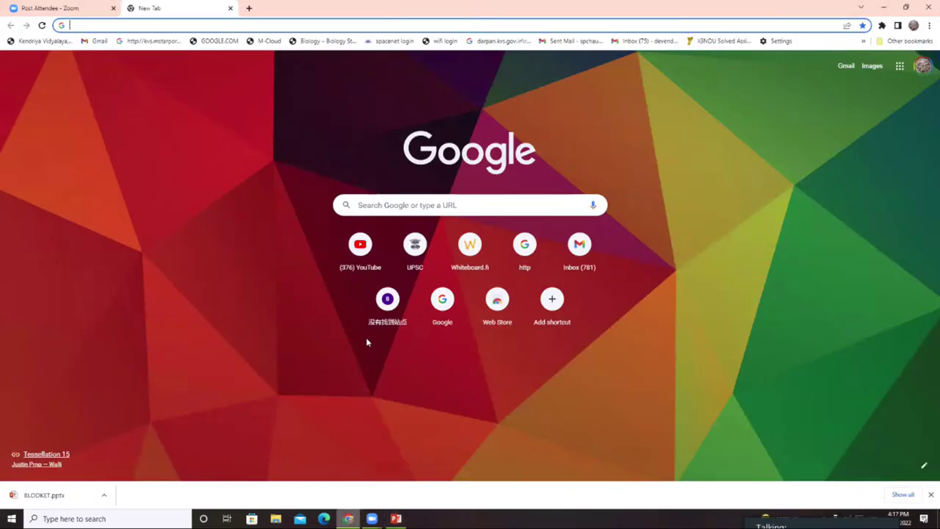
{"action": "left_click", "coordinate": [371, 209]}
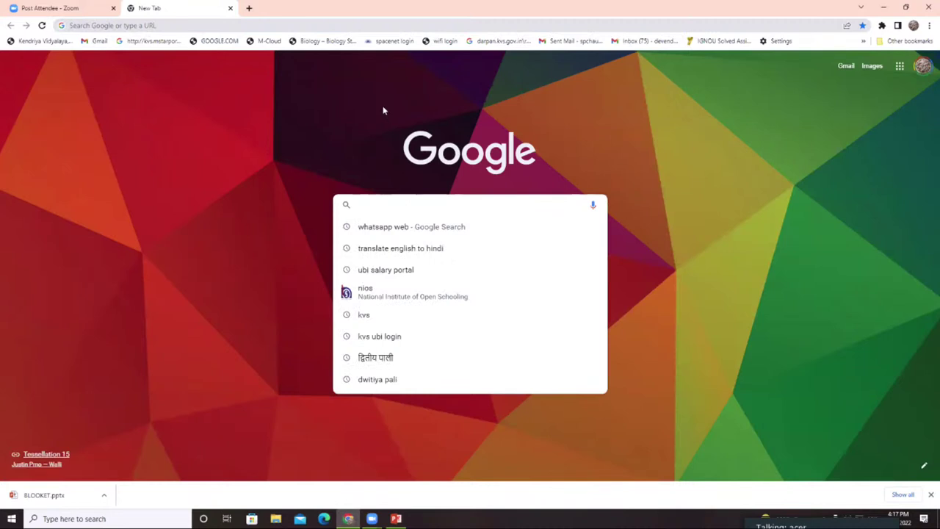
{"action": "type", "text": "bl"}
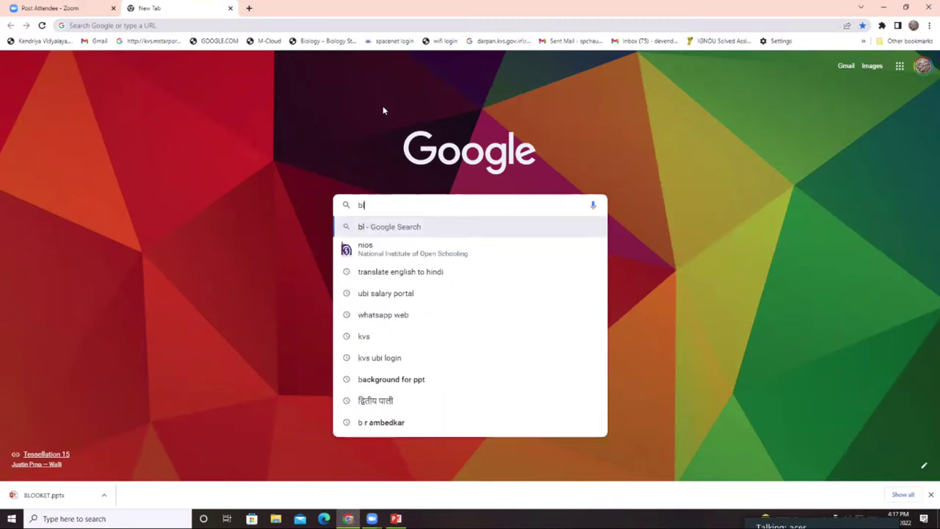
{"action": "type", "text": "ooket"}
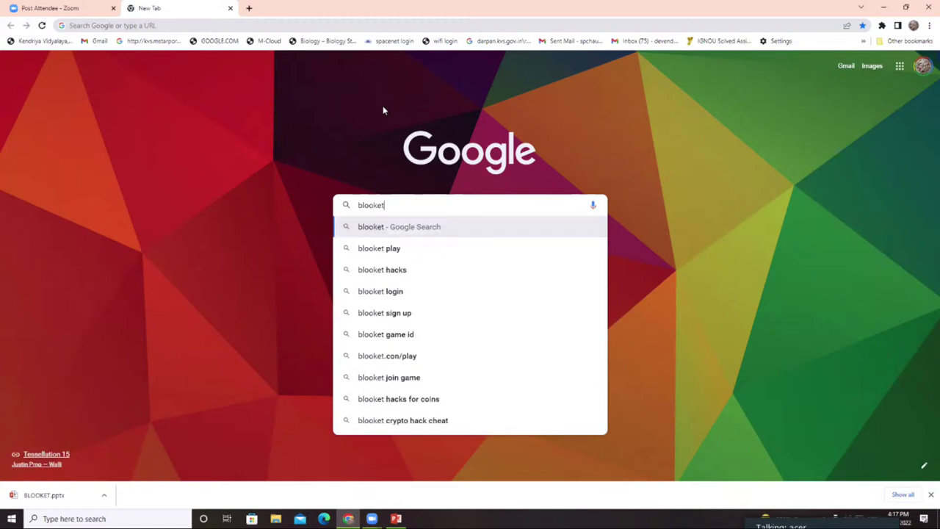
{"action": "key", "text": "Return"}
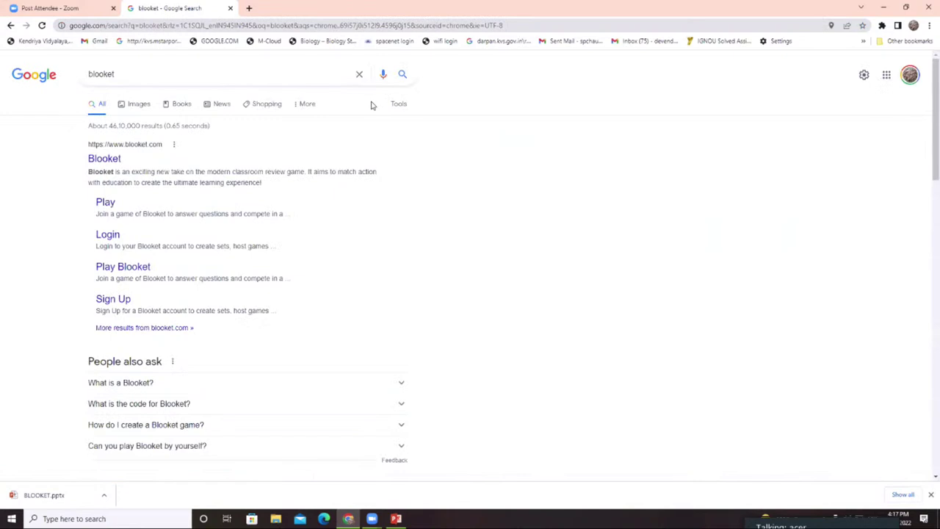
{"action": "left_click", "coordinate": [136, 75]}
{"action": "left_click", "coordinate": [33, 148]}
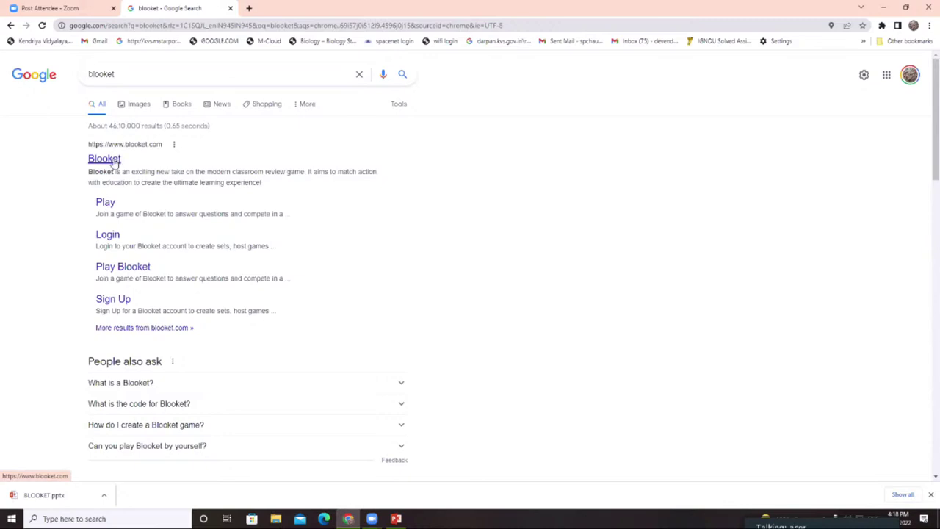
{"action": "left_click", "coordinate": [112, 160]}
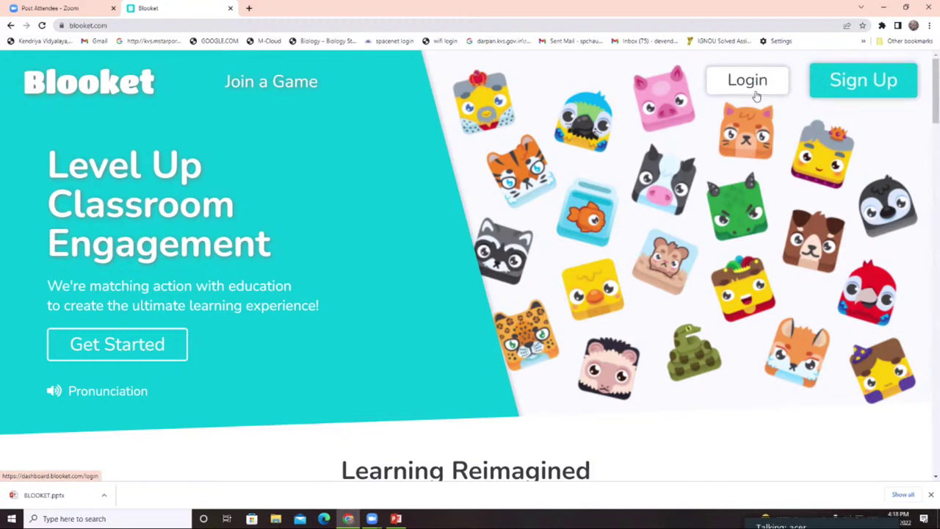
- Scroll through the Blooket home page, then go to the Sign Up page
{"action": "scroll", "coordinate": [176, 178], "scroll_direction": "down", "scroll_amount": 2}
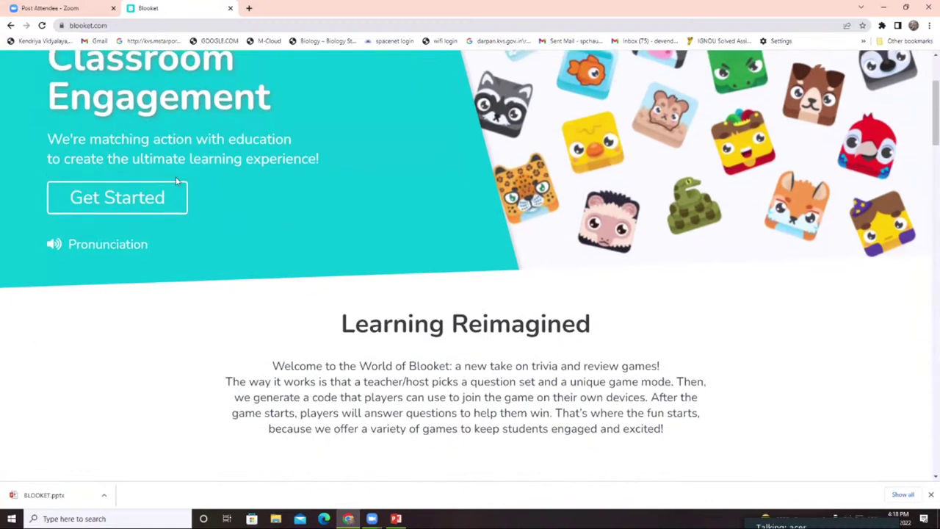
{"action": "scroll", "coordinate": [176, 181], "scroll_direction": "down", "scroll_amount": 3}
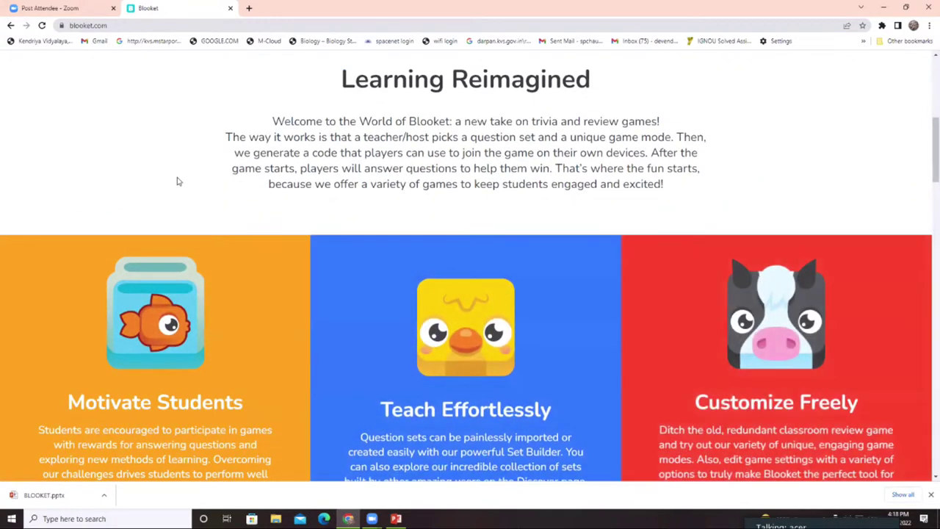
{"action": "scroll", "coordinate": [177, 181], "scroll_direction": "down", "scroll_amount": 2}
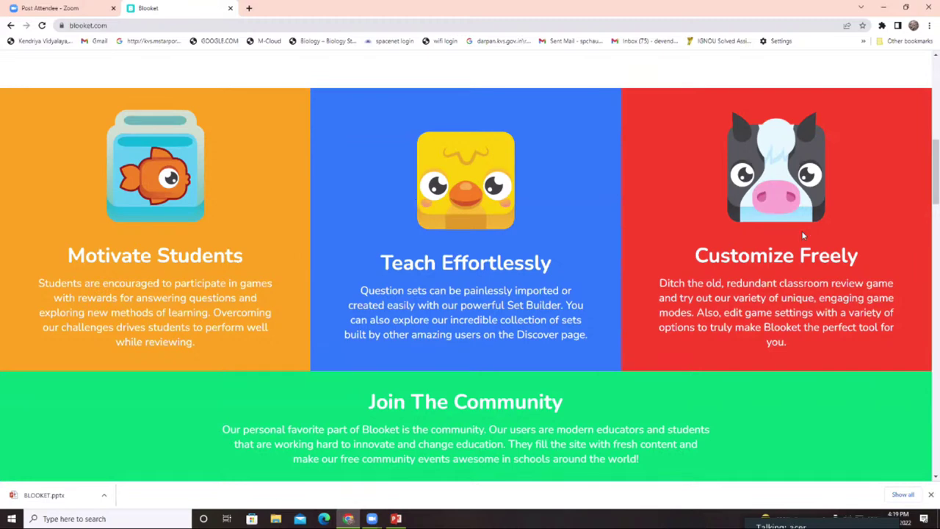
{"action": "scroll", "coordinate": [802, 235], "scroll_direction": "up", "scroll_amount": 7}
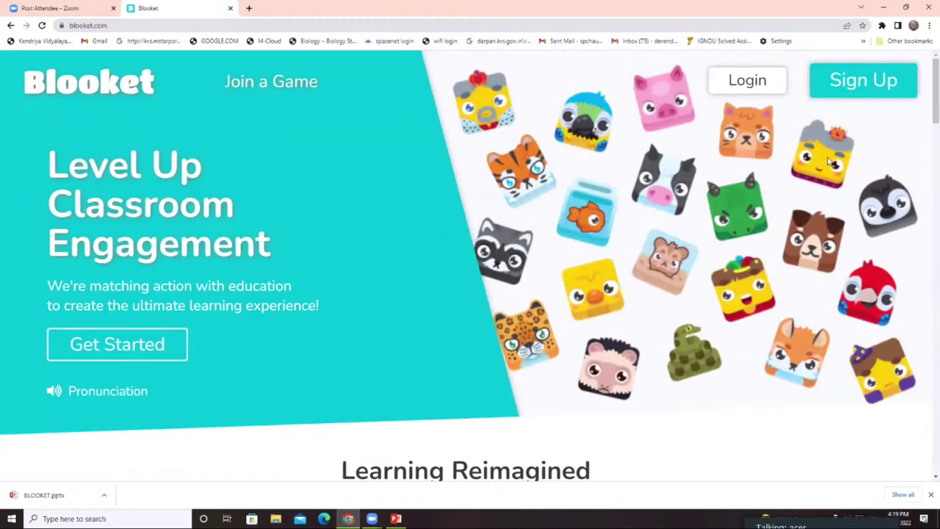
{"action": "left_click", "coordinate": [831, 81]}
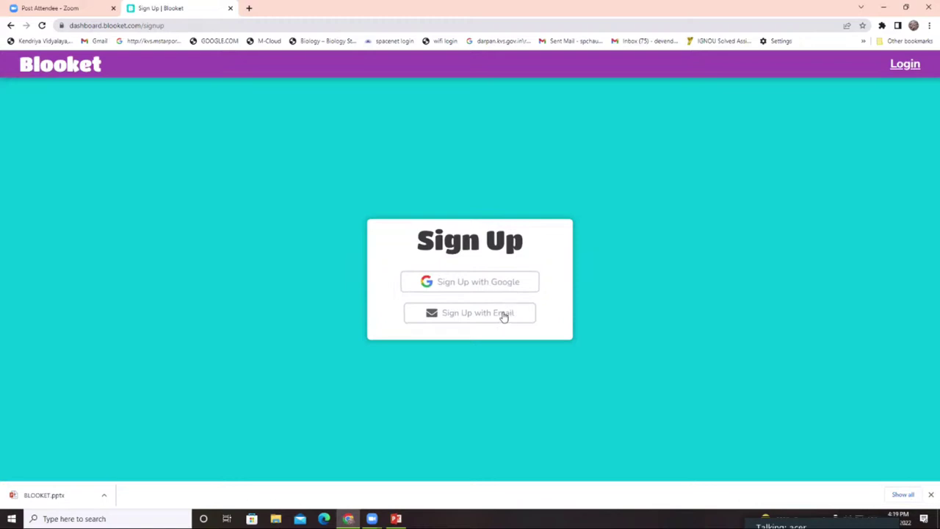
{"action": "left_click", "coordinate": [914, 68]}
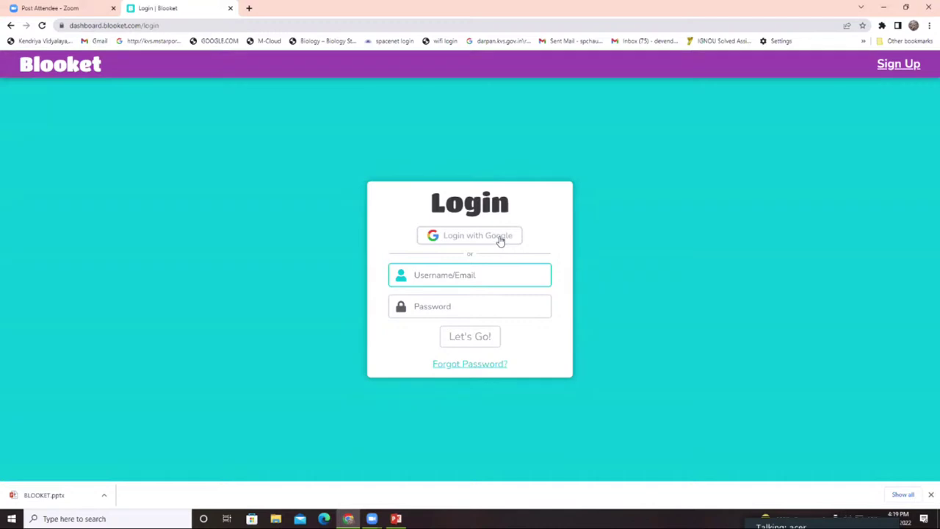
{"action": "left_click", "coordinate": [499, 240]}
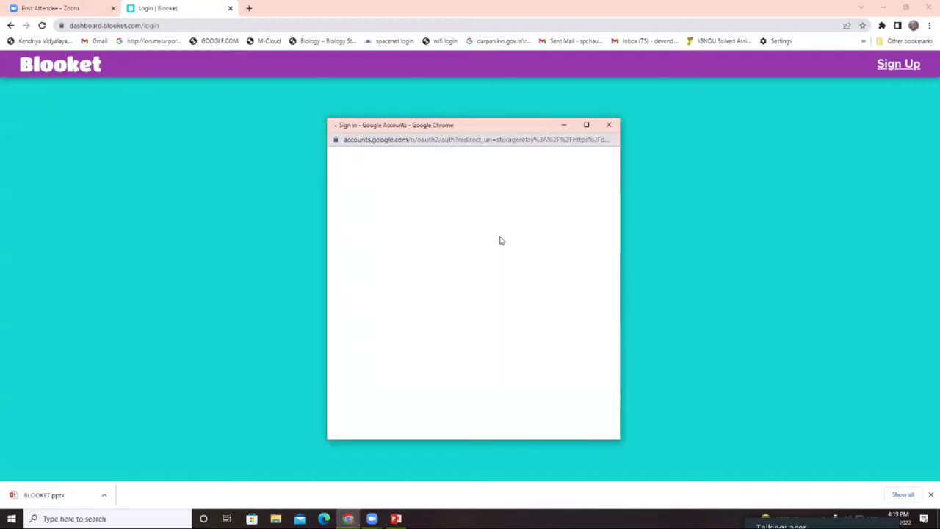
{"action": "scroll", "coordinate": [411, 321], "scroll_direction": "down", "scroll_amount": 1}
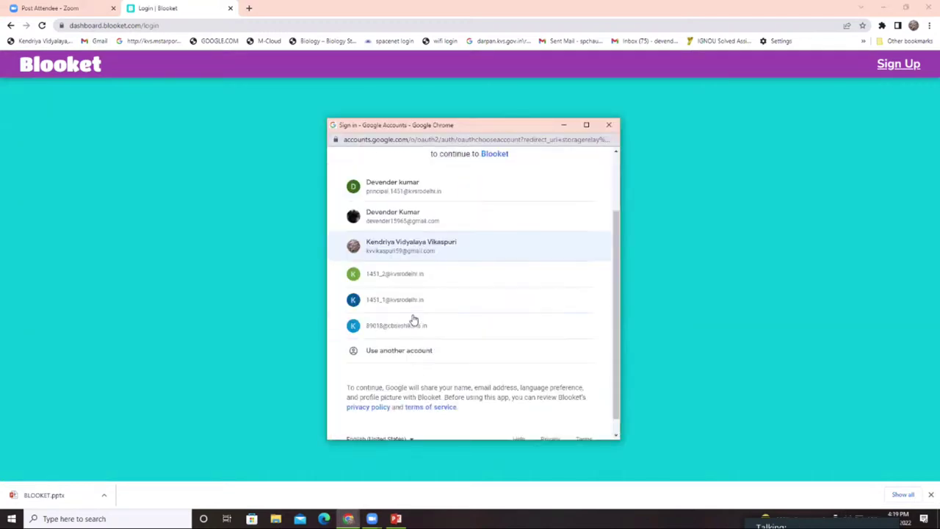
{"action": "scroll", "coordinate": [472, 318], "scroll_direction": "up", "scroll_amount": 1}
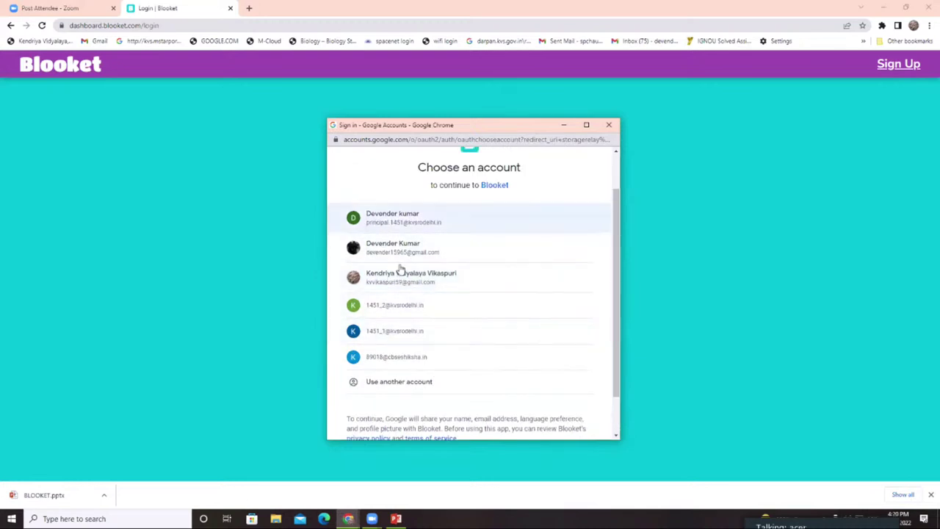
{"action": "left_click", "coordinate": [407, 286]}
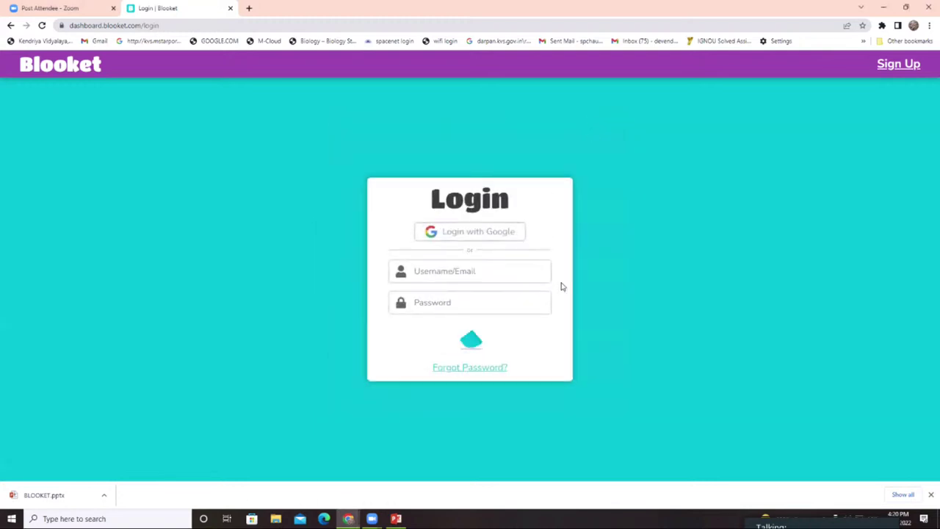
{"action": "left_click", "coordinate": [886, 66]}
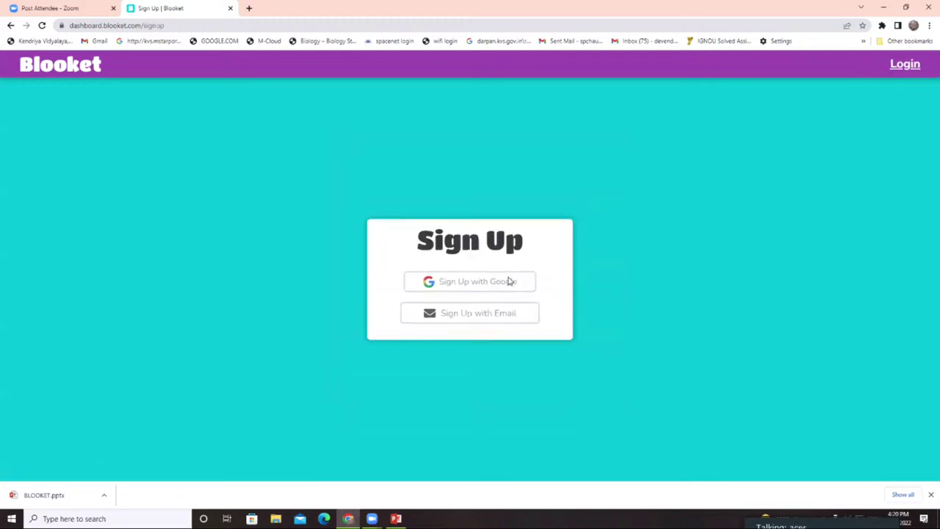
- Sign up with the school Google account and enter a username
{"action": "left_click", "coordinate": [507, 282]}
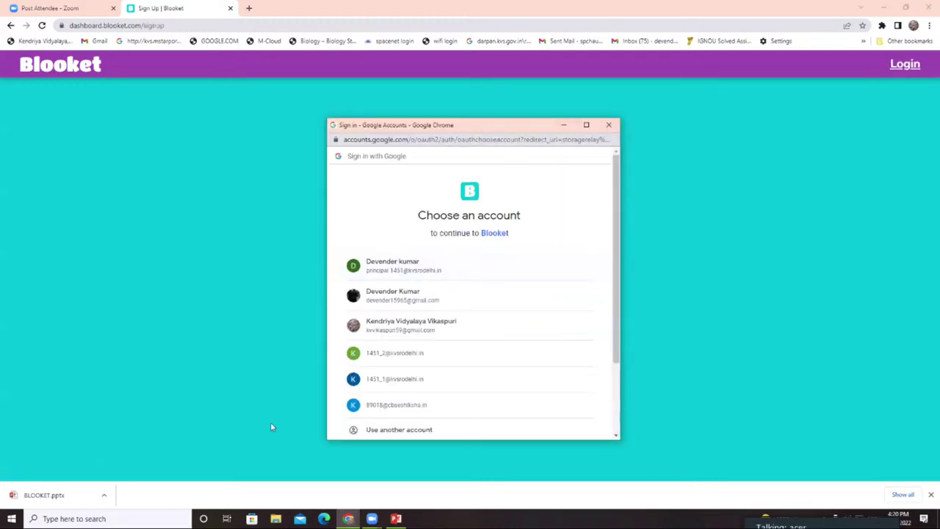
{"action": "left_click", "coordinate": [380, 327]}
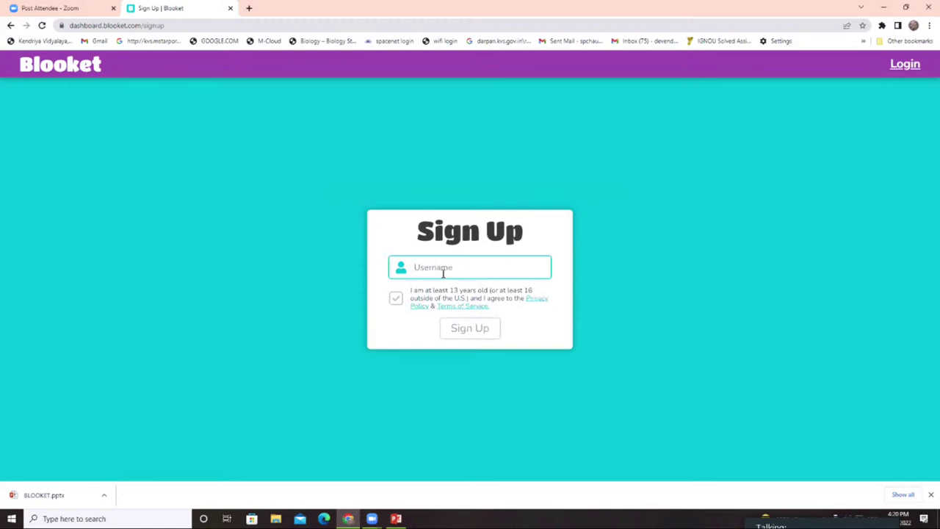
{"action": "type", "text": "rkha"}
{"action": "key", "text": "BackSpace"}
{"action": "key", "text": "BackSpace"}
{"action": "key", "text": "BackSpace"}
{"action": "key", "text": "BackSpace"}
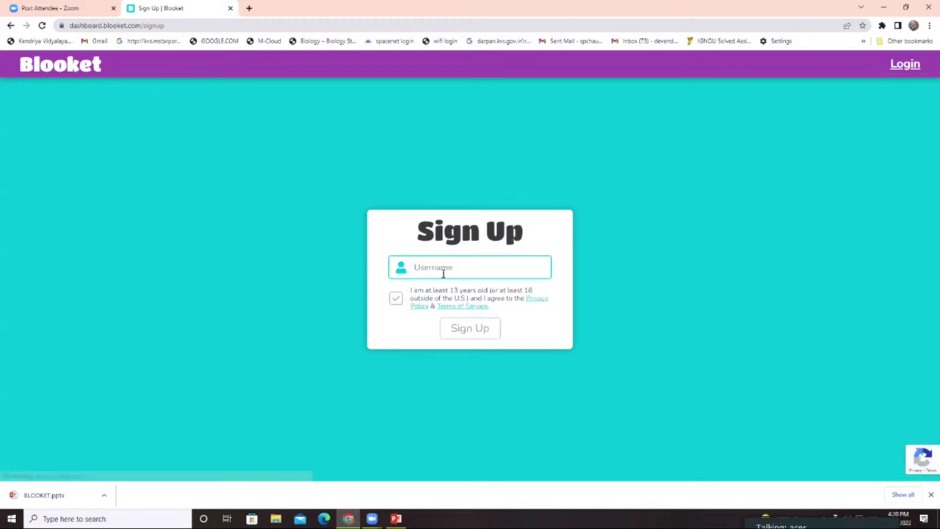
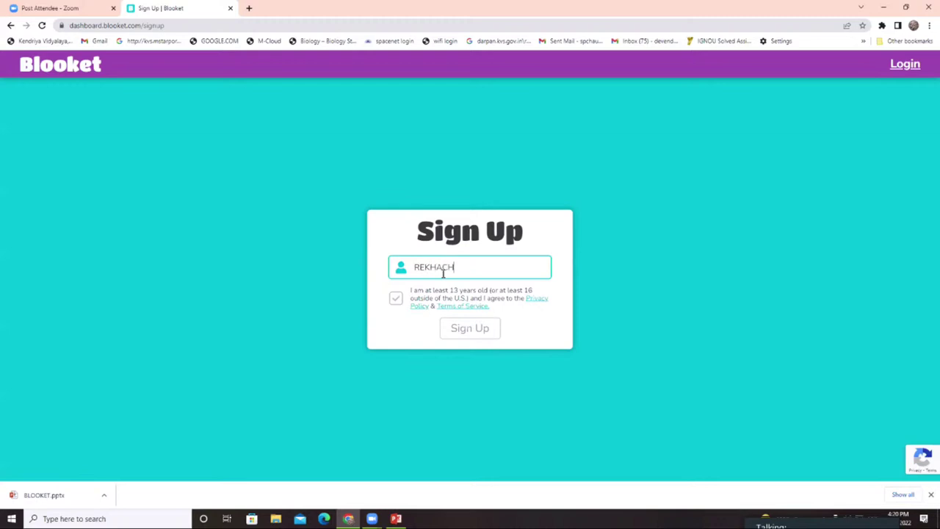
{"action": "left_click", "coordinate": [456, 326]}
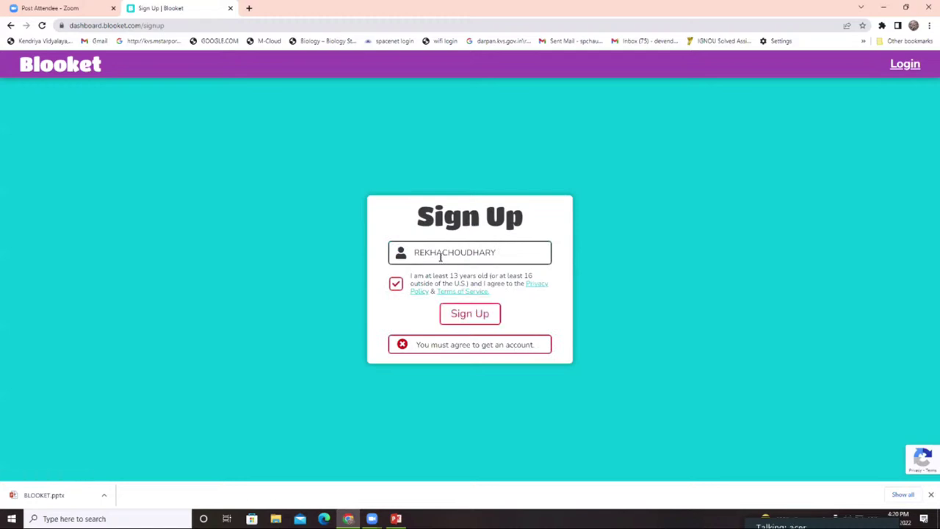
- Tick the age and terms agreement, change the already-taken username, and create the account
{"action": "left_click", "coordinate": [409, 290]}
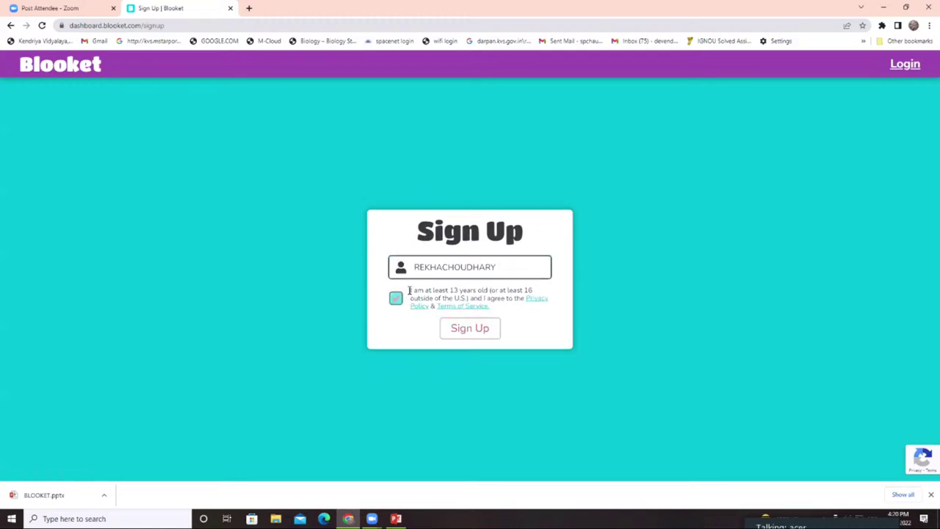
{"action": "left_click", "coordinate": [464, 334]}
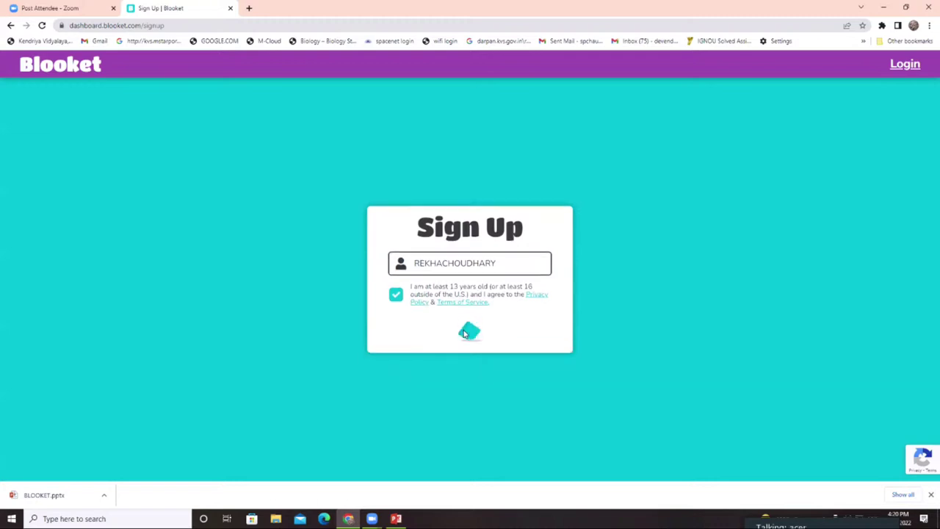
{"action": "left_click", "coordinate": [463, 320]}
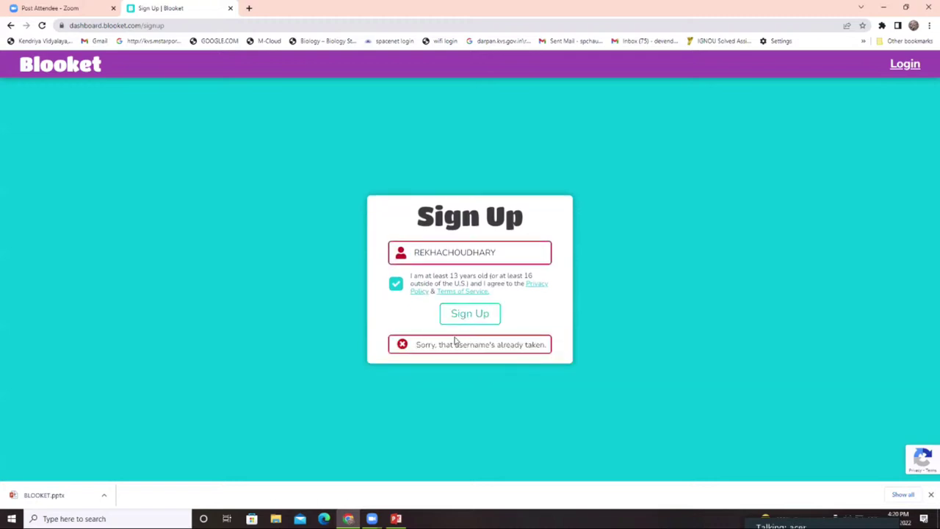
{"action": "left_click", "coordinate": [512, 253]}
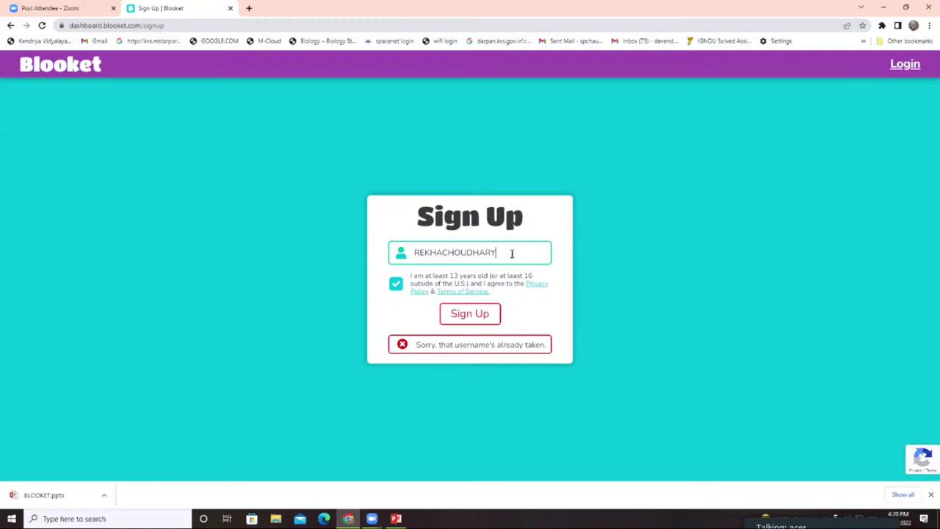
{"action": "key", "text": "BackSpace"}
{"action": "key", "text": "BackSpace"}
{"action": "key", "text": "BackSpace"}
{"action": "key", "text": "BackSpace"}
{"action": "key", "text": "BackSpace"}
{"action": "key", "text": "BackSpace"}
{"action": "key", "text": "BackSpace"}
{"action": "key", "text": "BackSpace"}
{"action": "key", "text": "BackSpace"}
{"action": "key", "text": "BackSpace"}
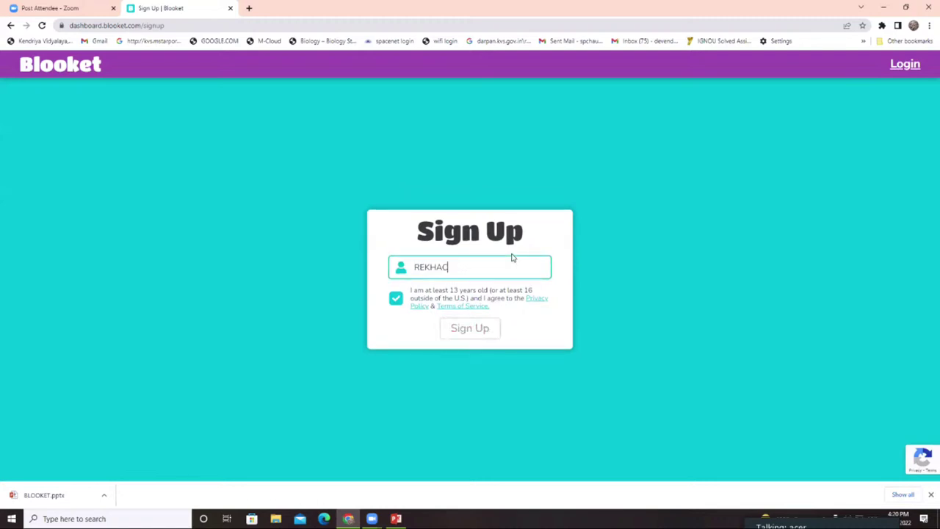
{"action": "type", "text": "A@06"}
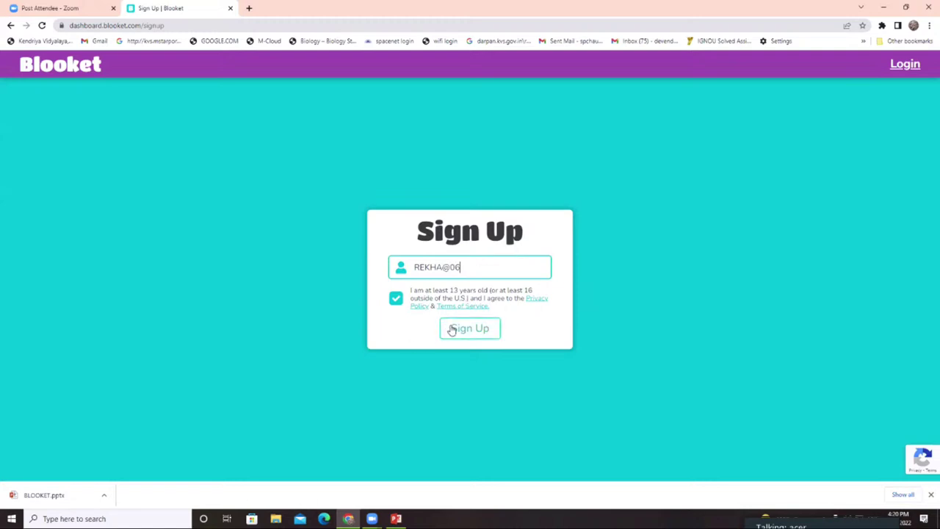
{"action": "left_click", "coordinate": [467, 330]}
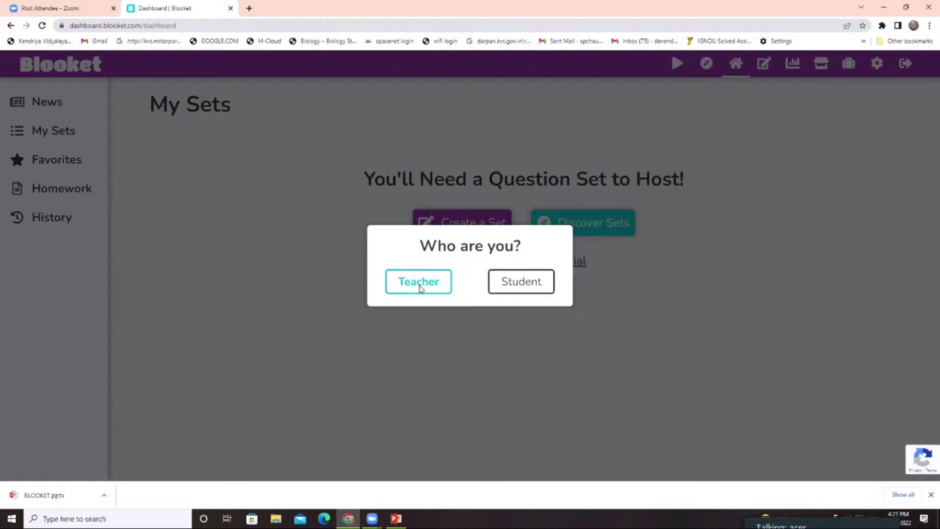
- Choose Teacher, then step through every Welcome Tour page until it closes
{"action": "left_click", "coordinate": [419, 287]}
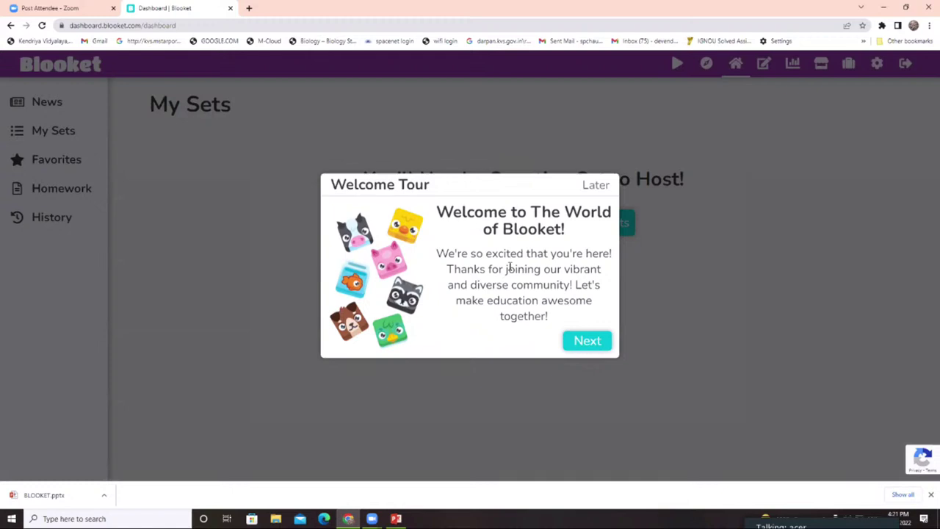
{"action": "left_click", "coordinate": [587, 328]}
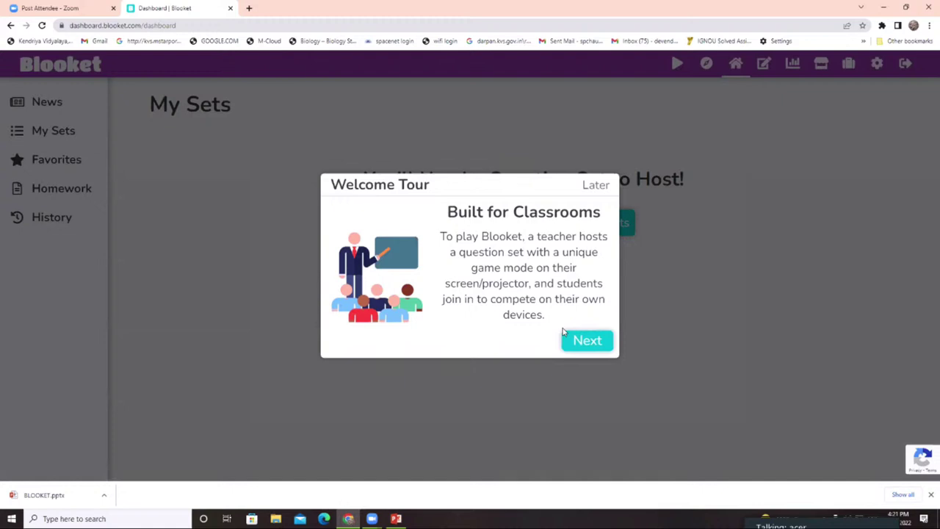
{"action": "left_click", "coordinate": [565, 337]}
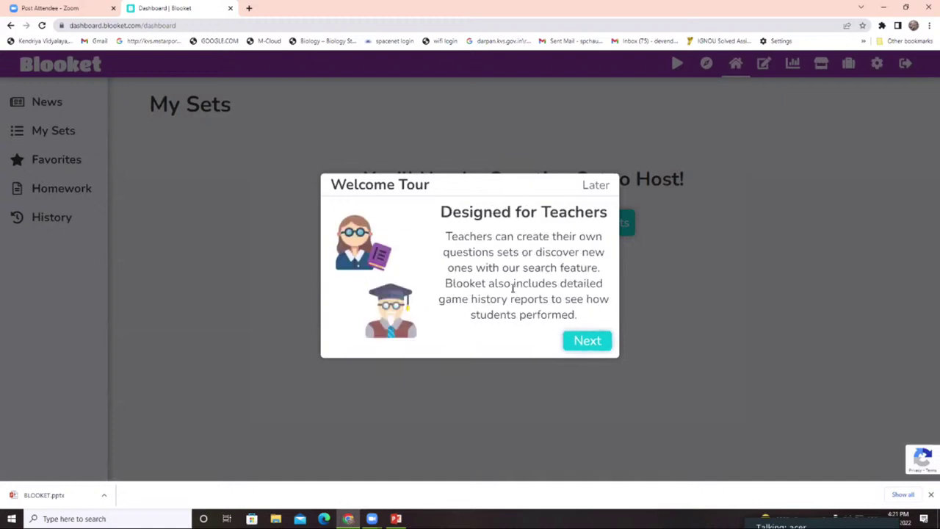
{"action": "left_click_drag", "start_coordinate": [511, 286], "coordinate": [521, 252]}
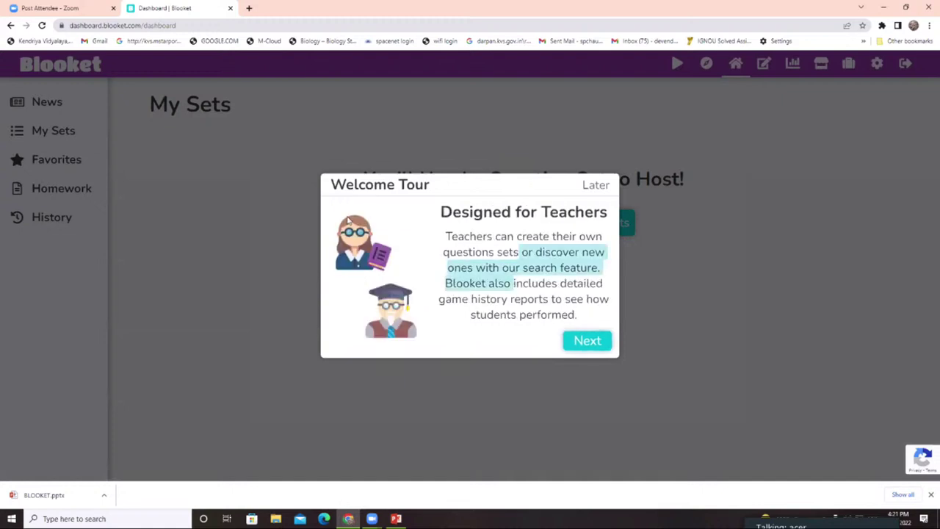
{"action": "left_click", "coordinate": [576, 302]}
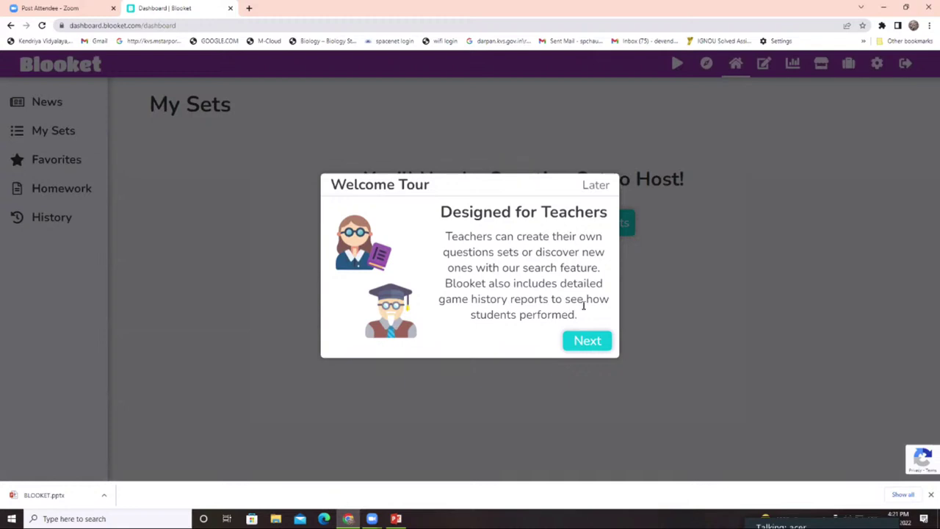
{"action": "key", "text": "Return"}
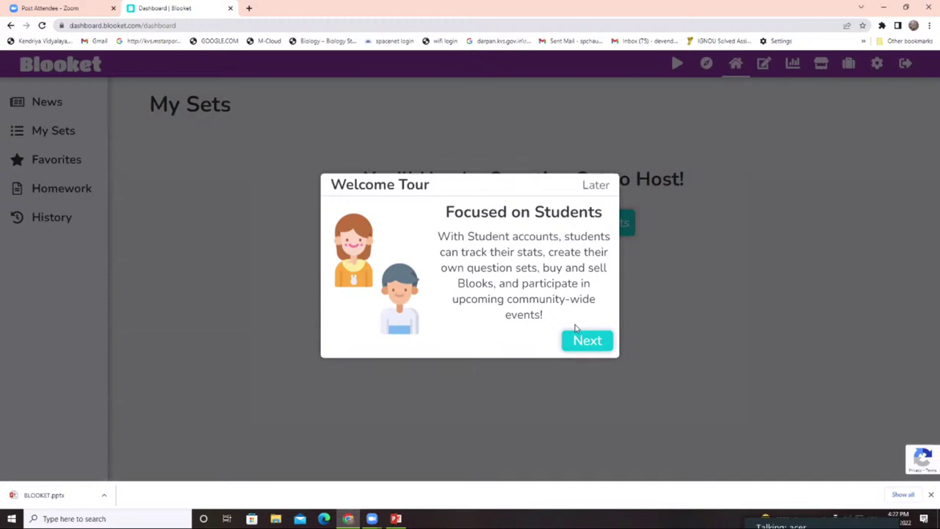
{"action": "left_click", "coordinate": [577, 331]}
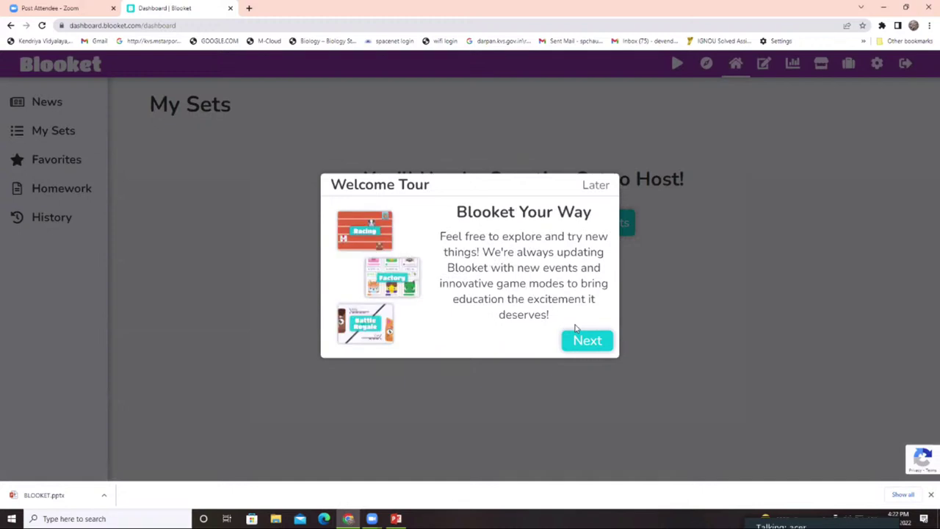
{"action": "left_click", "coordinate": [577, 331]}
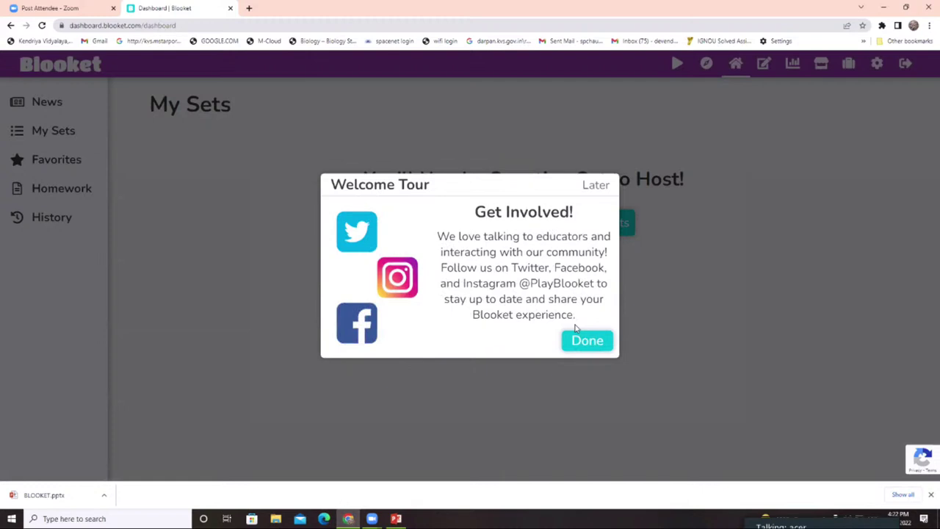
{"action": "left_click", "coordinate": [577, 331]}
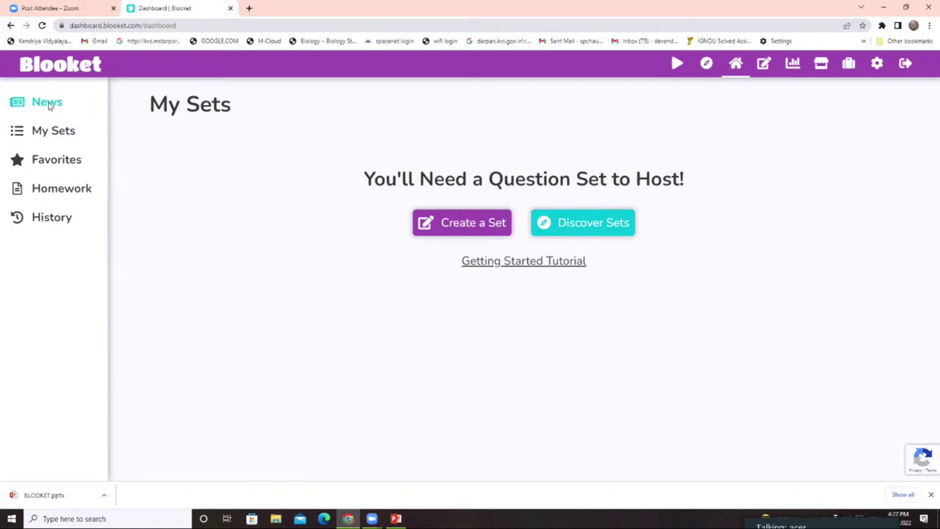
{"action": "left_click", "coordinate": [48, 104]}
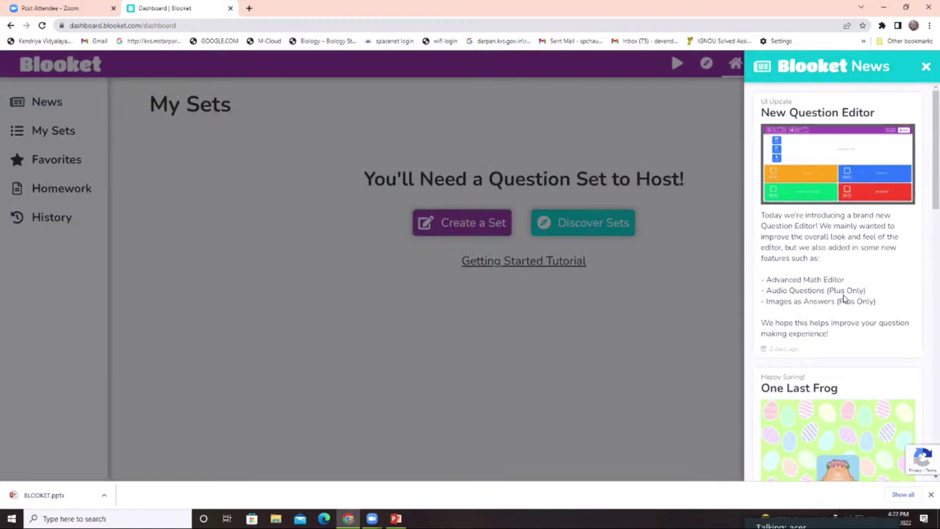
{"action": "scroll", "coordinate": [842, 299], "scroll_direction": "down", "scroll_amount": 2}
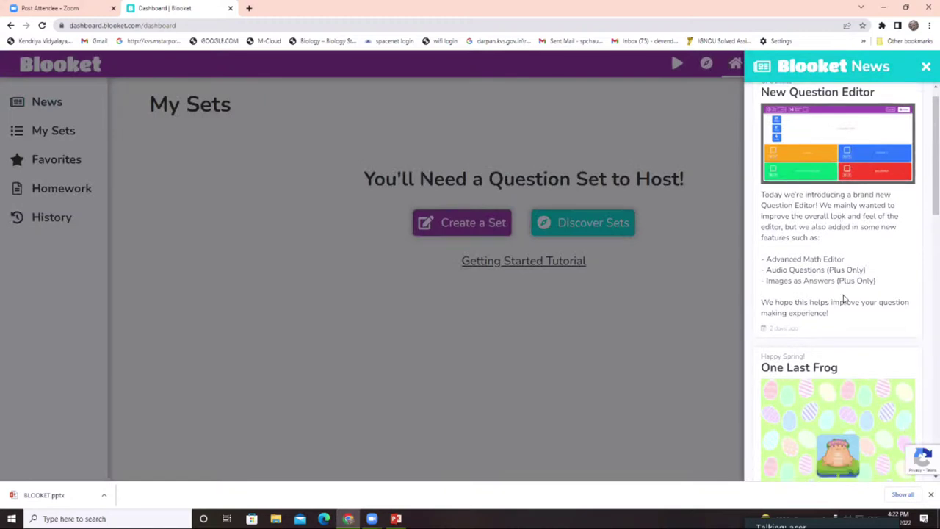
{"action": "left_click", "coordinate": [233, 230]}
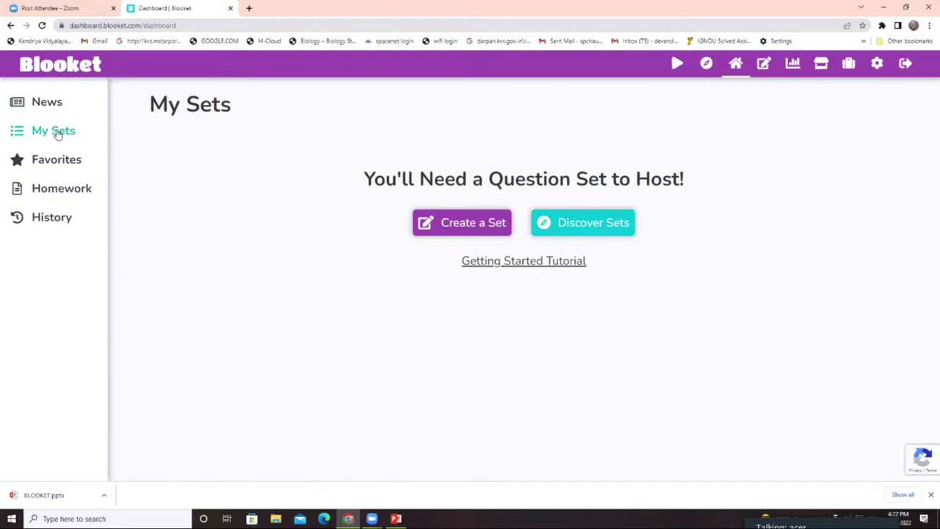
{"action": "left_click", "coordinate": [58, 135]}
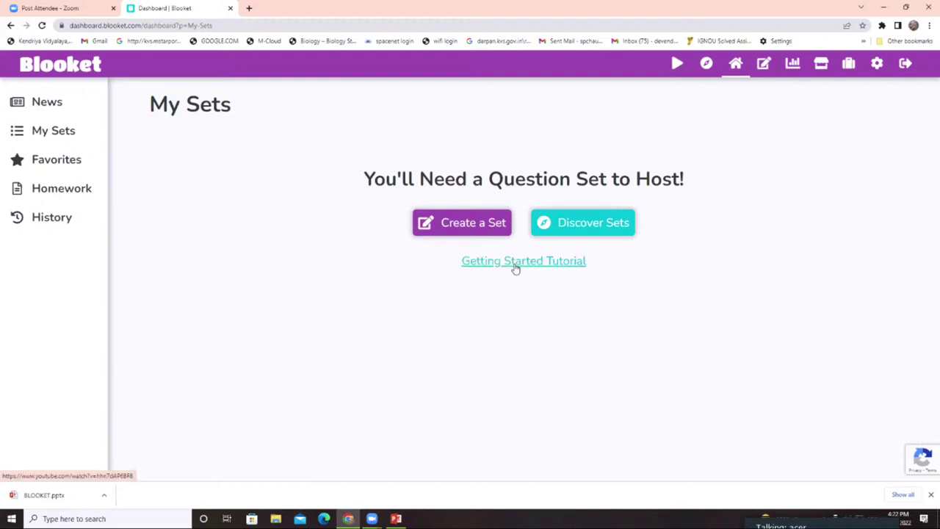
- Search Discover Sets for 'PHOTOSYNTHESIS' and scroll through the matching public sets
{"action": "left_click", "coordinate": [563, 232]}
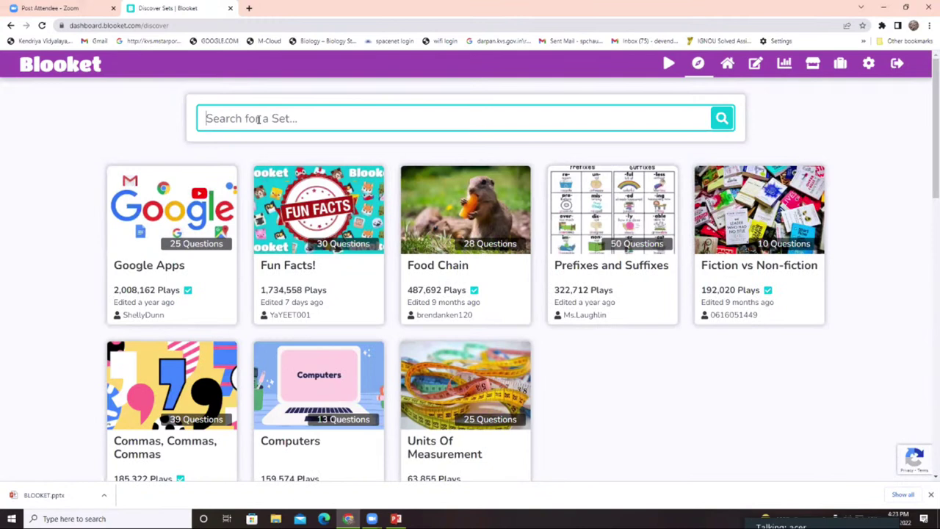
{"action": "type", "text": "PHOTO"}
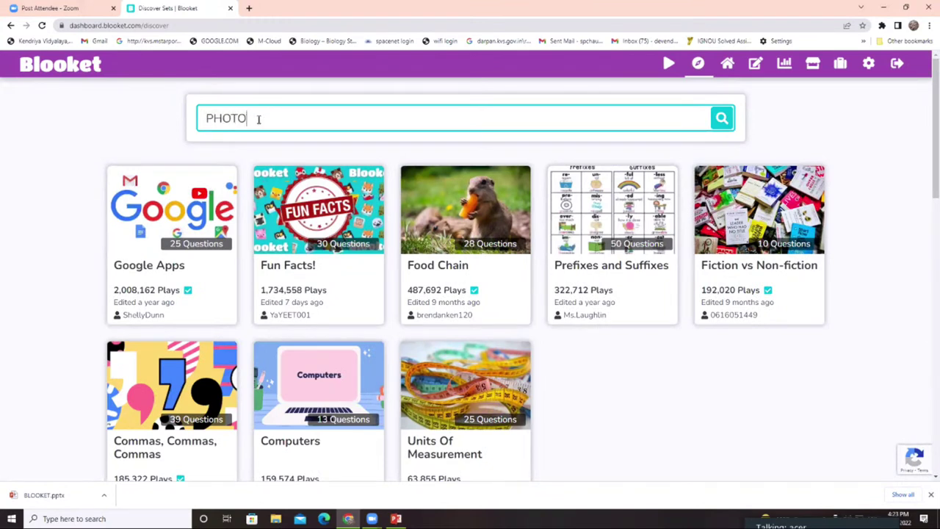
{"action": "type", "text": "SYNTHESIS"}
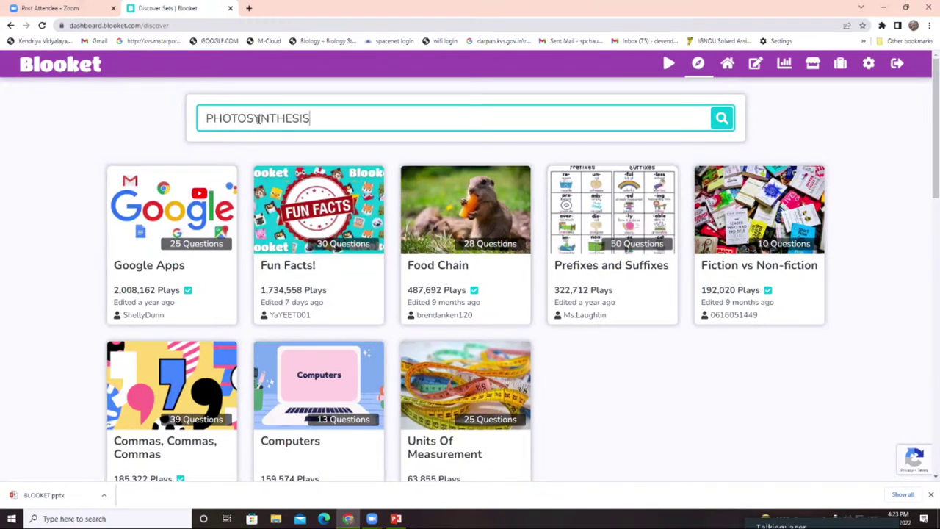
{"action": "key", "text": "Return"}
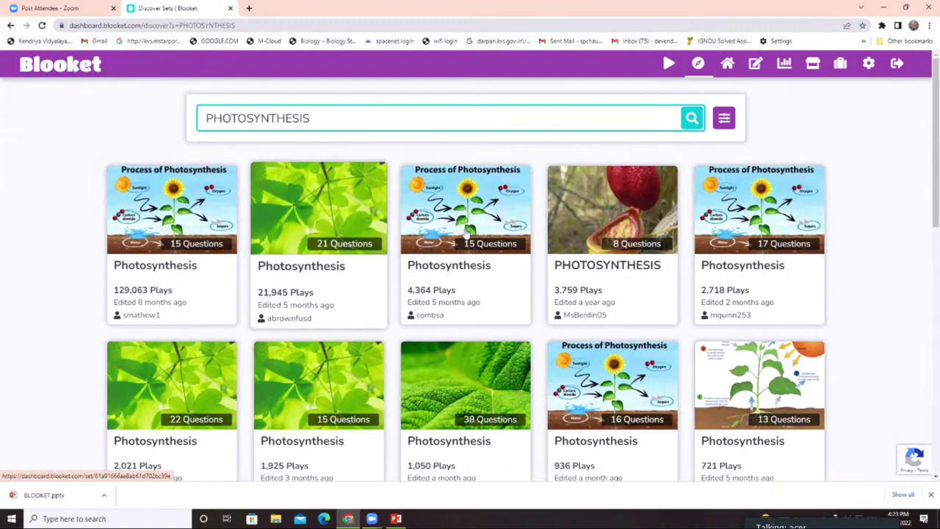
{"action": "scroll", "coordinate": [234, 323], "scroll_direction": "down", "scroll_amount": 2}
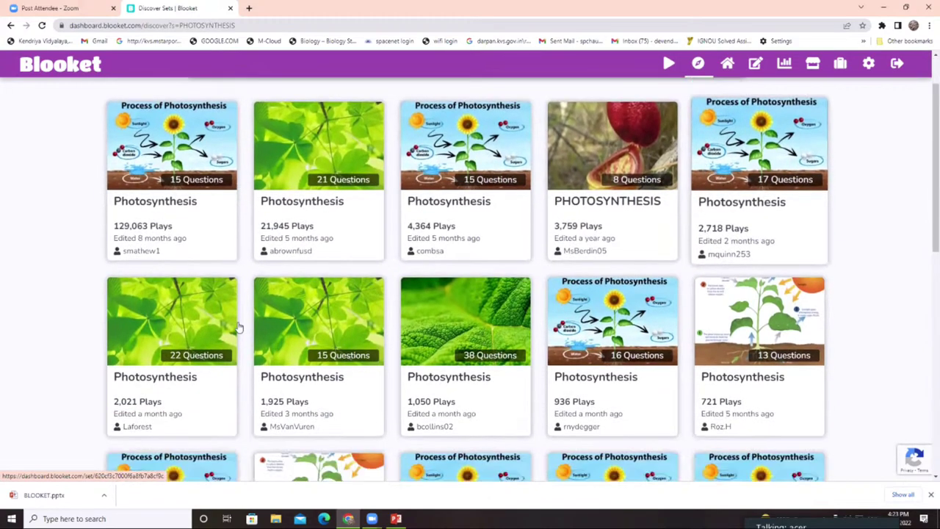
{"action": "scroll", "coordinate": [213, 325], "scroll_direction": "down", "scroll_amount": 5}
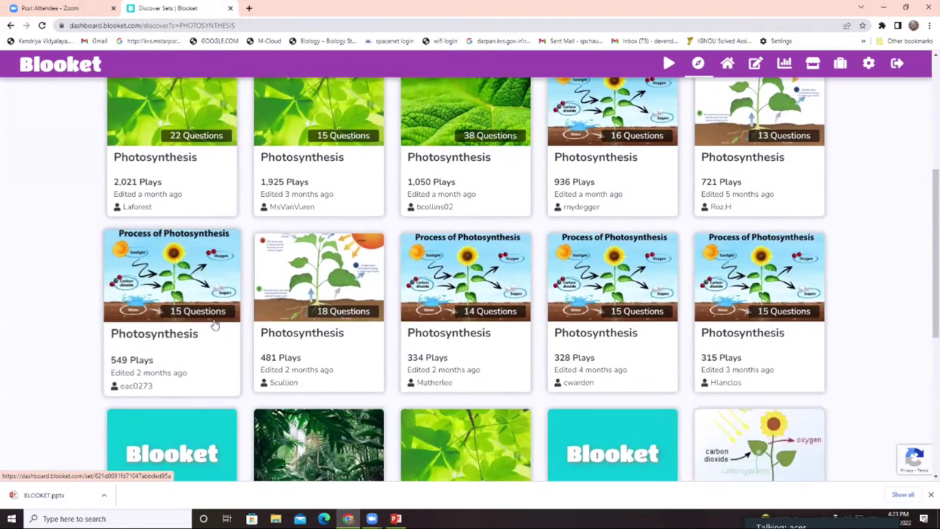
{"action": "scroll", "coordinate": [214, 324], "scroll_direction": "down", "scroll_amount": 3}
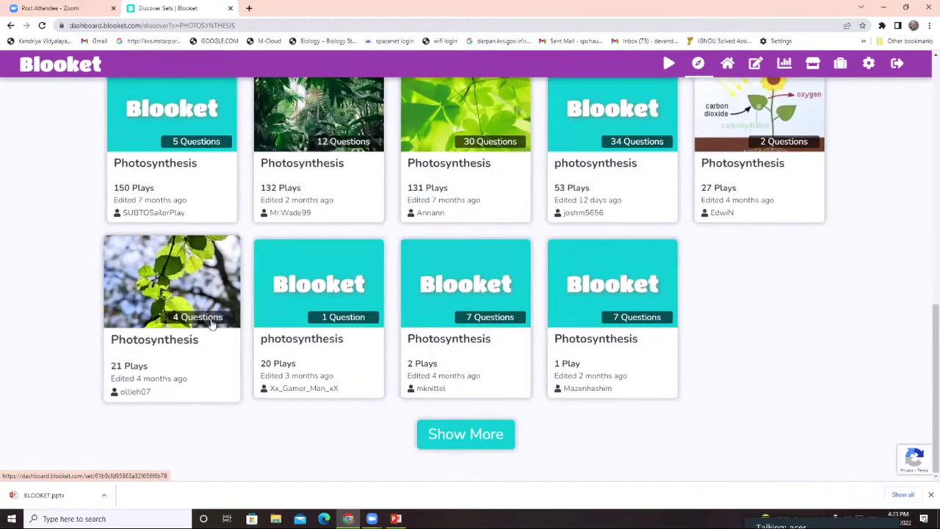
{"action": "scroll", "coordinate": [211, 324], "scroll_direction": "up", "scroll_amount": 3}
{"action": "scroll", "coordinate": [212, 324], "scroll_direction": "up", "scroll_amount": 6}
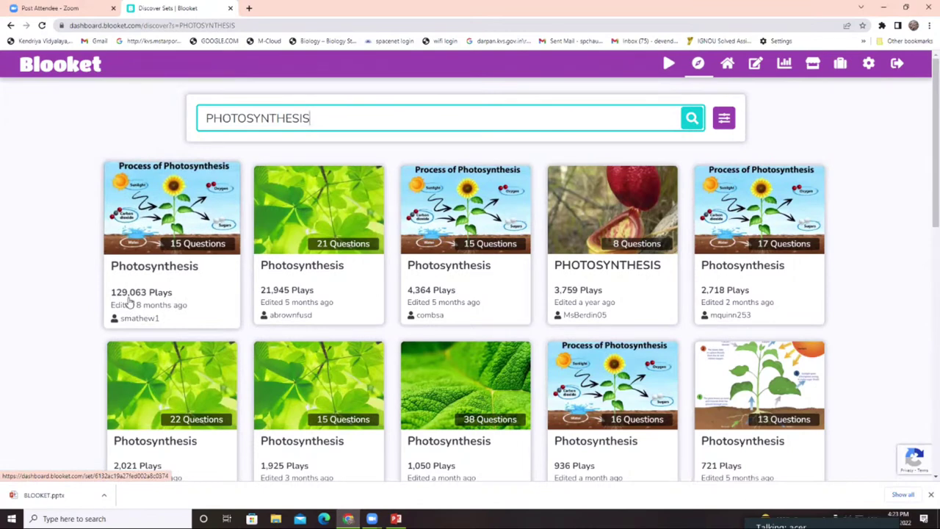
- Open the most-played Photosynthesis set and reveal question 1's answer choices
{"action": "left_click", "coordinate": [169, 215]}
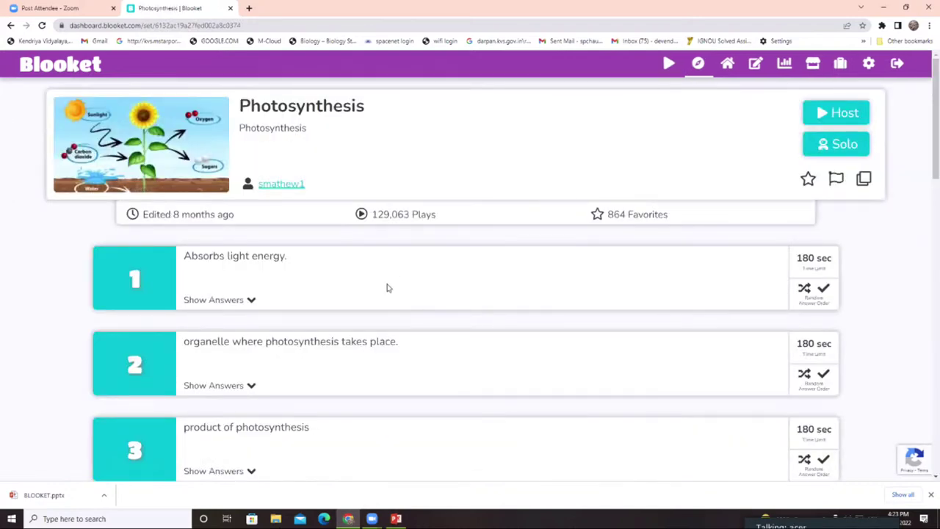
{"action": "scroll", "coordinate": [159, 251], "scroll_direction": "down", "scroll_amount": 5}
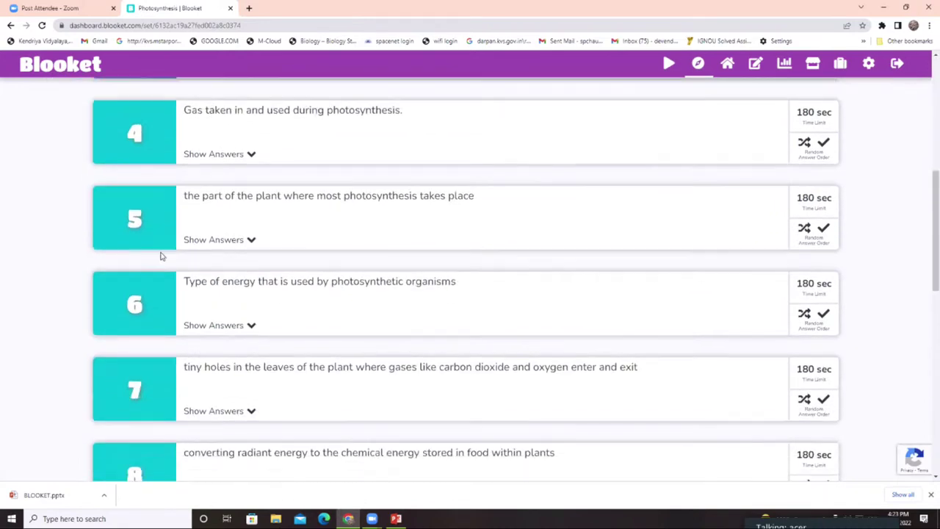
{"action": "scroll", "coordinate": [162, 255], "scroll_direction": "down", "scroll_amount": 8}
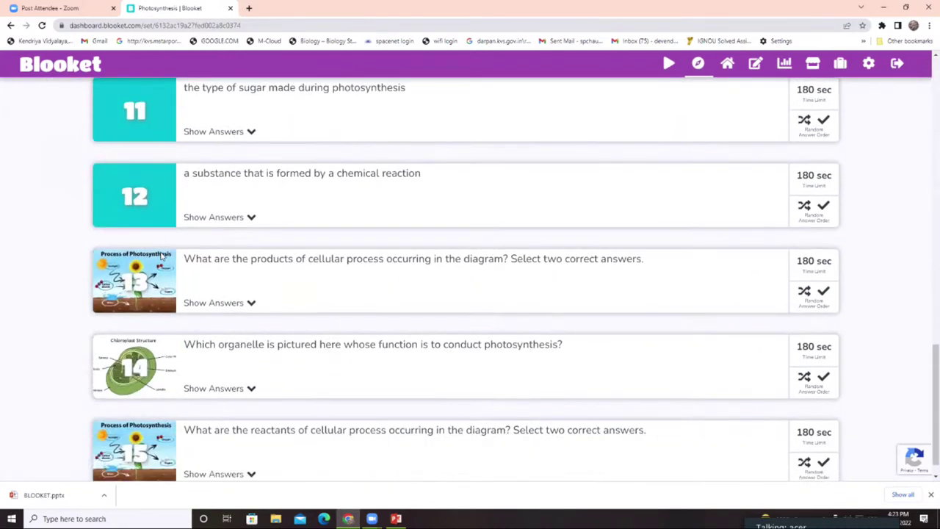
{"action": "scroll", "coordinate": [179, 254], "scroll_direction": "up", "scroll_amount": 12}
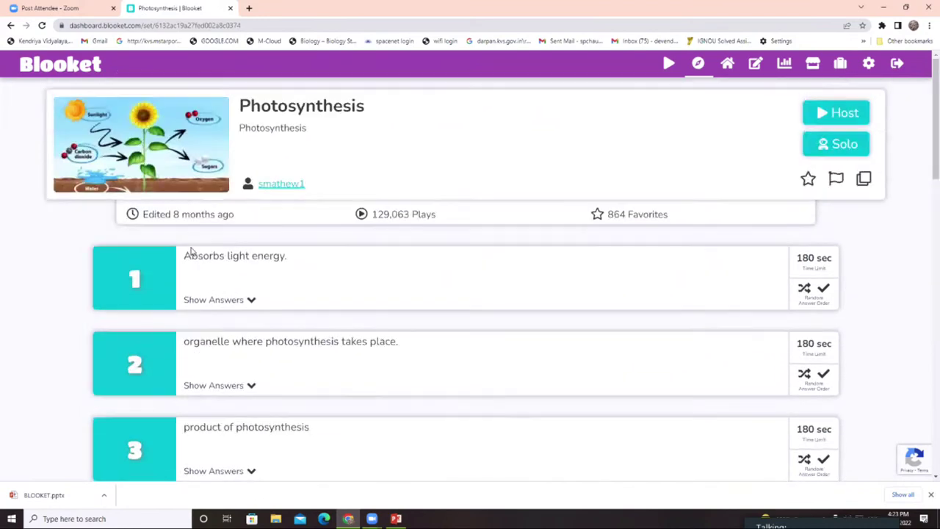
{"action": "left_click", "coordinate": [248, 301]}
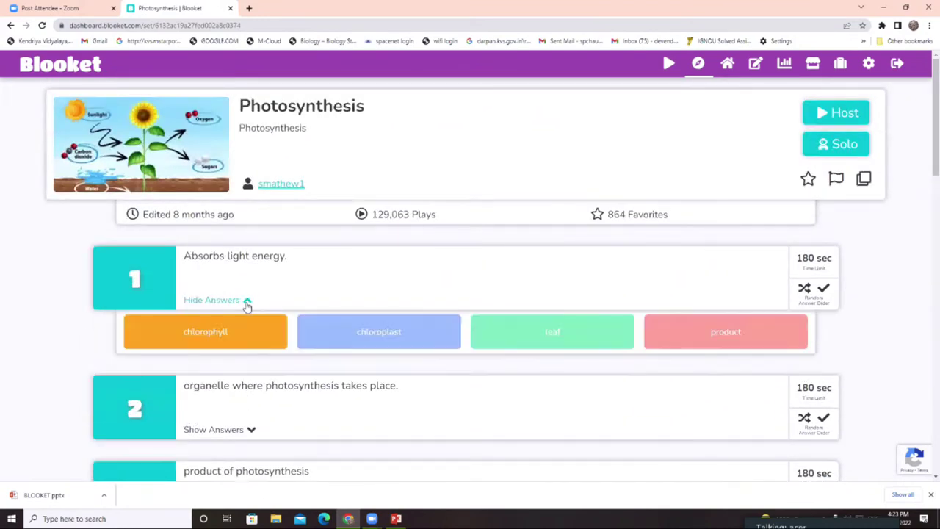
- Reveal the answer choices for questions 2 and 3, then scroll back up
{"action": "scroll", "coordinate": [461, 351], "scroll_direction": "down", "scroll_amount": 1}
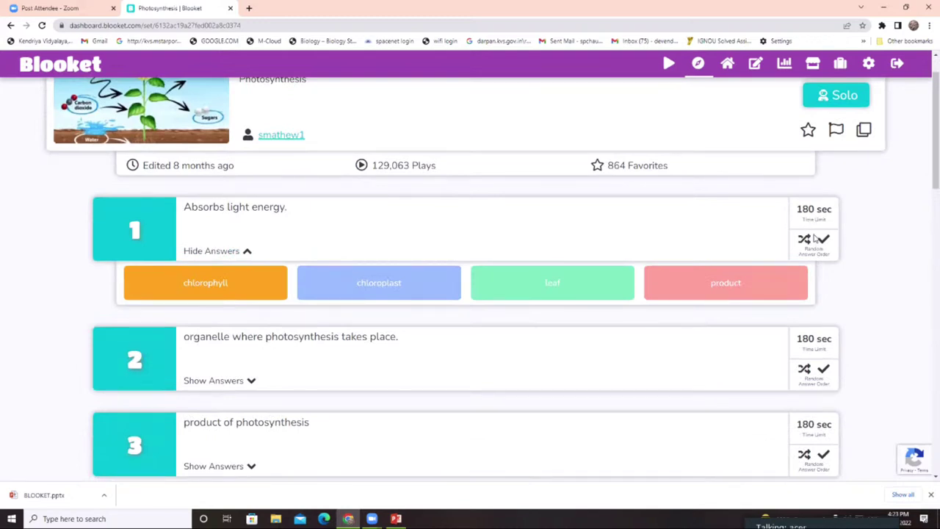
{"action": "scroll", "coordinate": [815, 239], "scroll_direction": "down", "scroll_amount": 1}
{"action": "scroll", "coordinate": [815, 204], "scroll_direction": "down", "scroll_amount": 3}
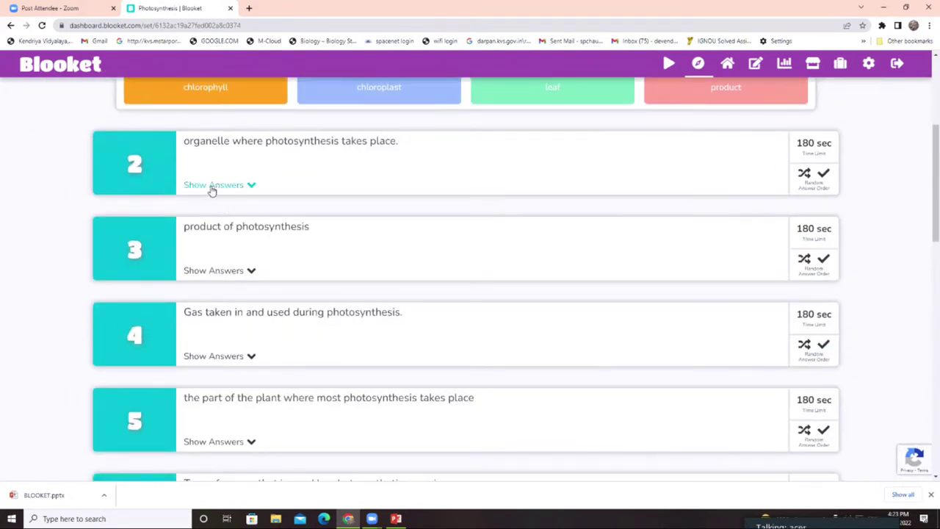
{"action": "left_click", "coordinate": [211, 187]}
{"action": "scroll", "coordinate": [509, 323], "scroll_direction": "up", "scroll_amount": 5}
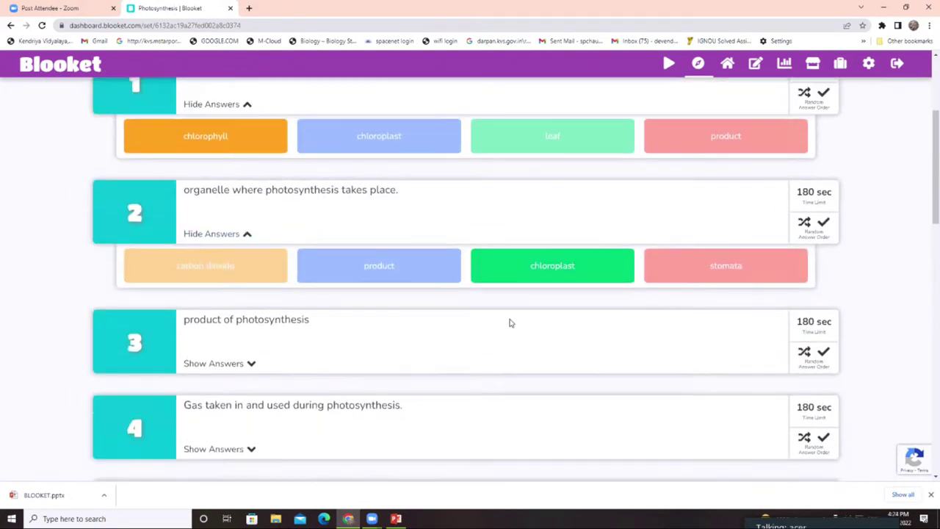
{"action": "scroll", "coordinate": [377, 345], "scroll_direction": "down", "scroll_amount": 2}
{"action": "scroll", "coordinate": [379, 345], "scroll_direction": "down", "scroll_amount": 1}
{"action": "left_click", "coordinate": [243, 363]}
{"action": "scroll", "coordinate": [252, 360], "scroll_direction": "down", "scroll_amount": 2}
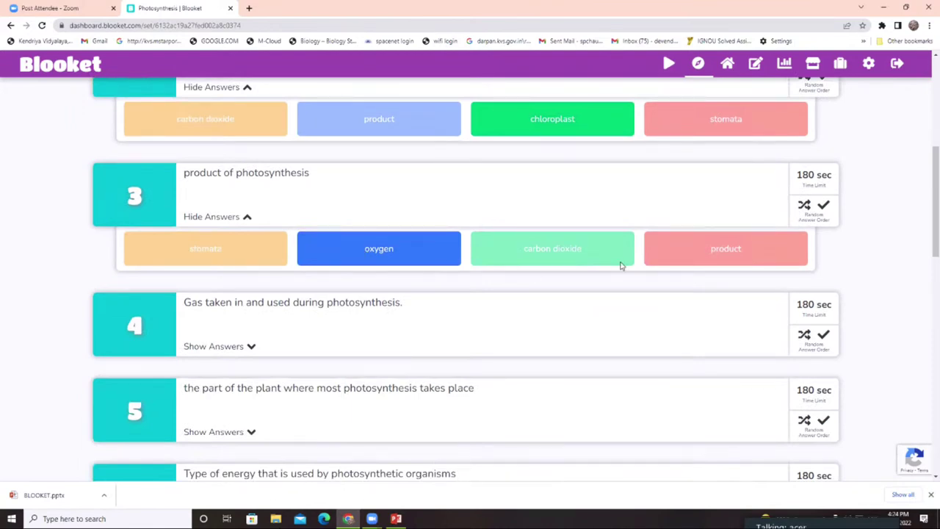
{"action": "scroll", "coordinate": [719, 274], "scroll_direction": "up", "scroll_amount": 5}
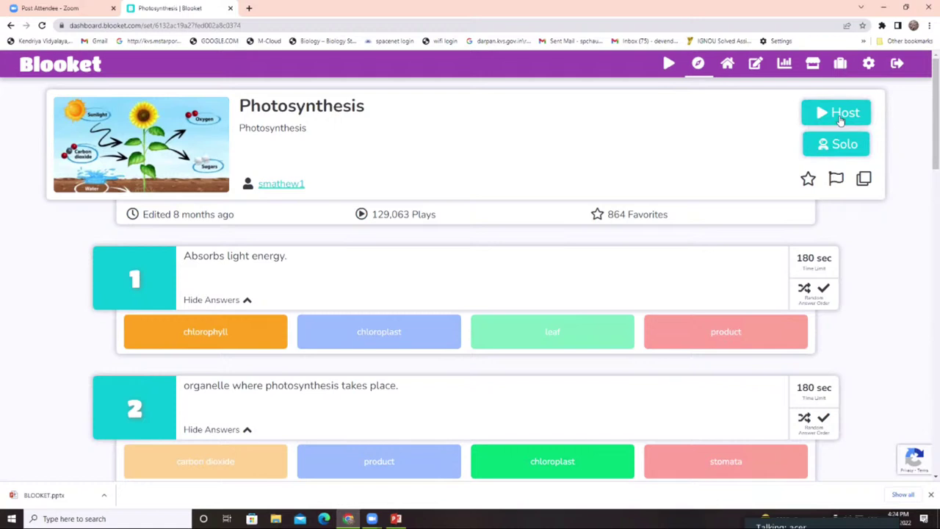
- Host the Photosynthesis set and view the Gold Quest game-mode description
{"action": "left_click", "coordinate": [841, 119]}
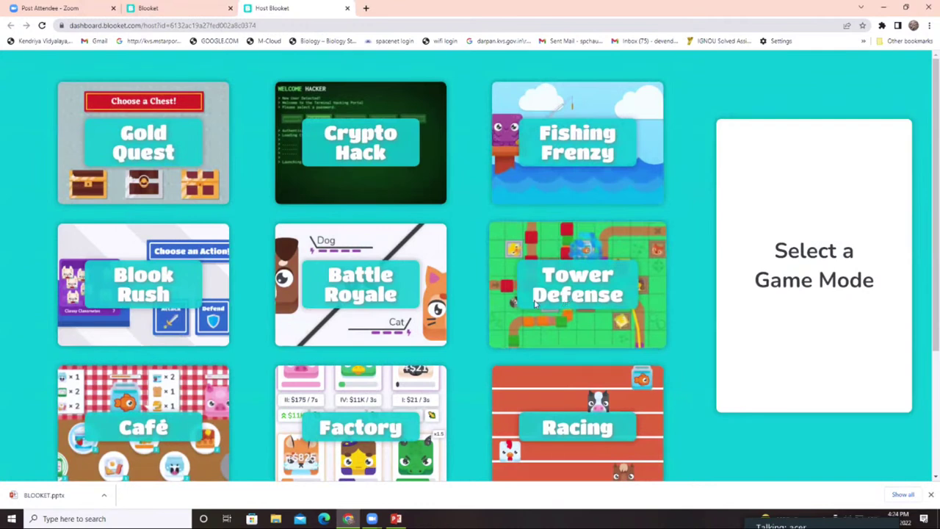
{"action": "left_click", "coordinate": [133, 146]}
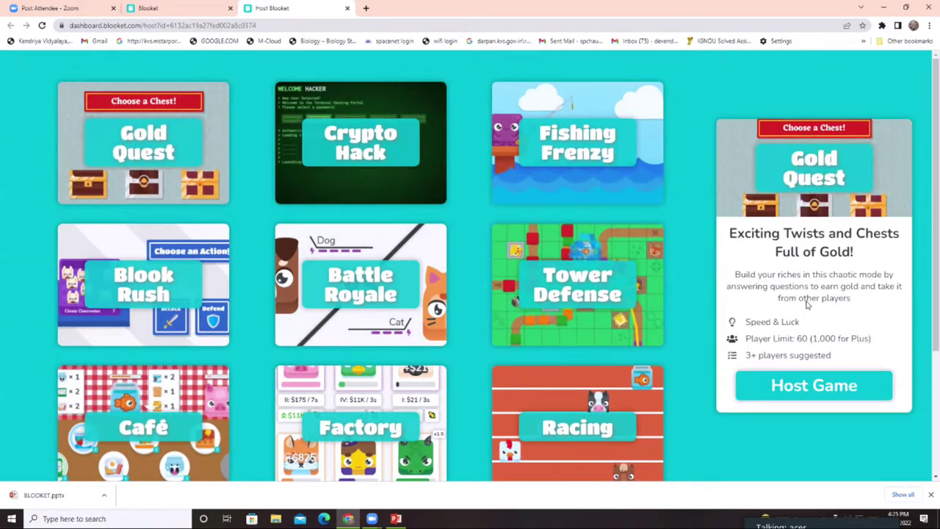
{"action": "scroll", "coordinate": [797, 302], "scroll_direction": "down", "scroll_amount": 1}
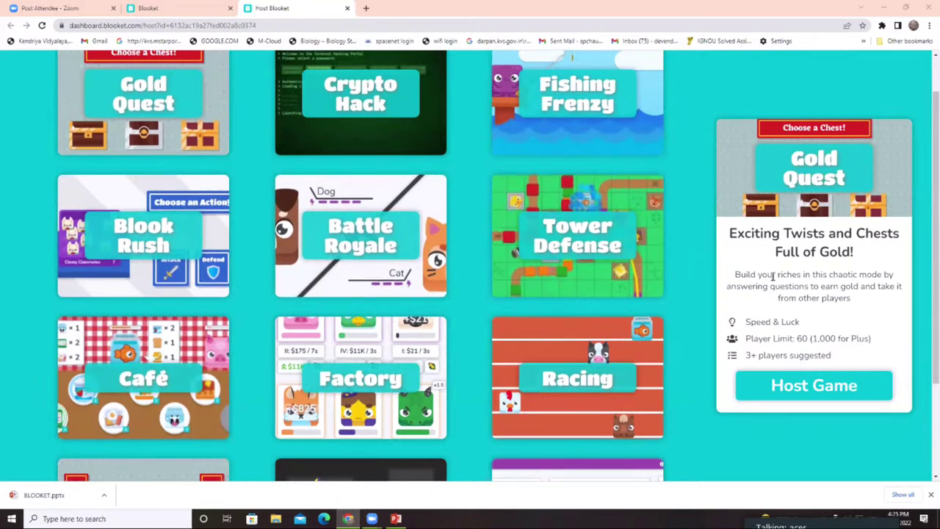
- Pick Gold Quest and try the end-condition, instructions and random-names options, leaving them unchanged
{"action": "left_click", "coordinate": [817, 389]}
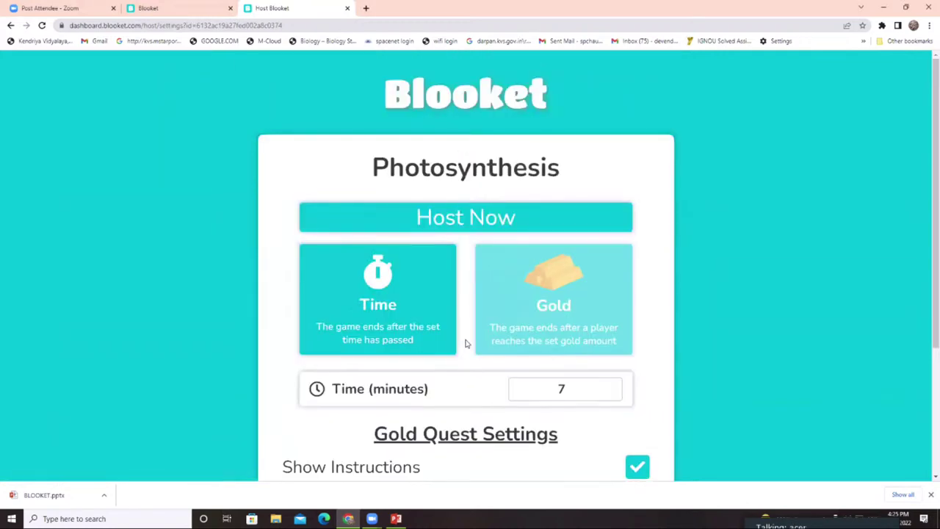
{"action": "scroll", "coordinate": [409, 275], "scroll_direction": "down", "scroll_amount": 1}
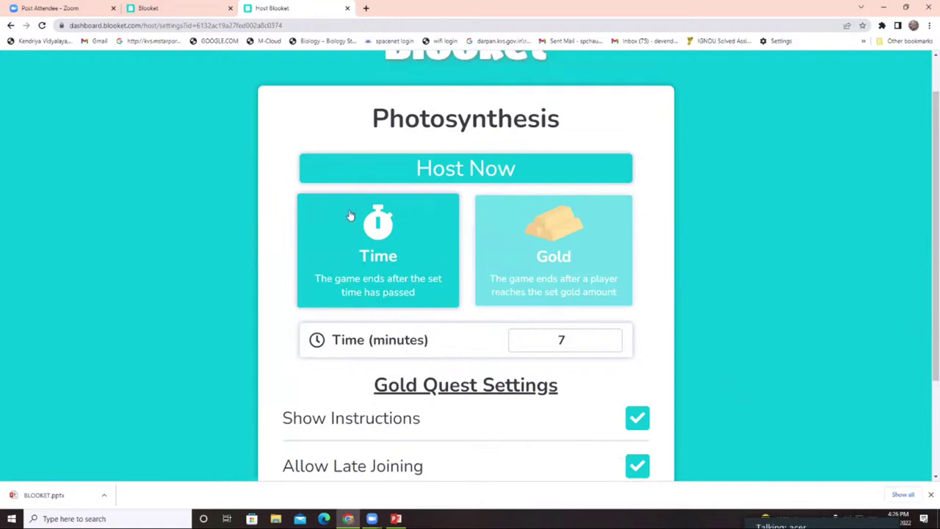
{"action": "scroll", "coordinate": [376, 249], "scroll_direction": "down", "scroll_amount": 1}
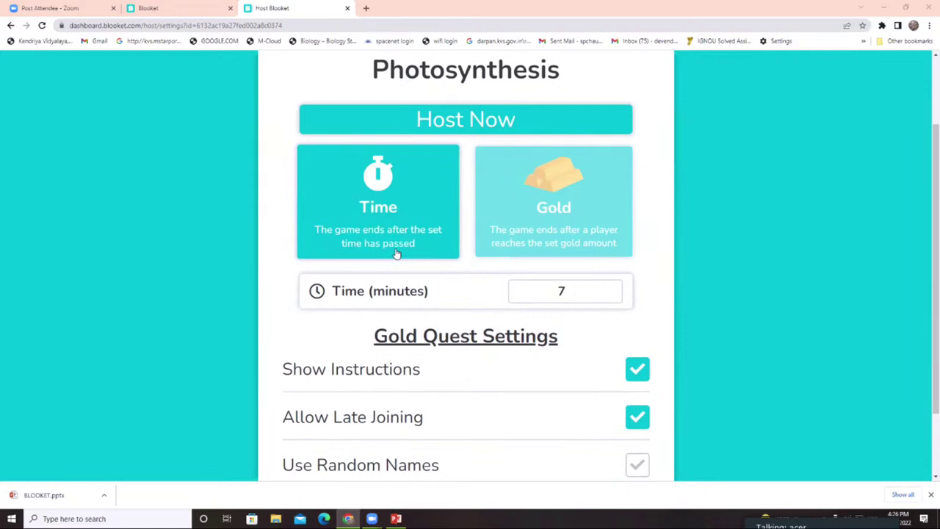
{"action": "left_click", "coordinate": [585, 228]}
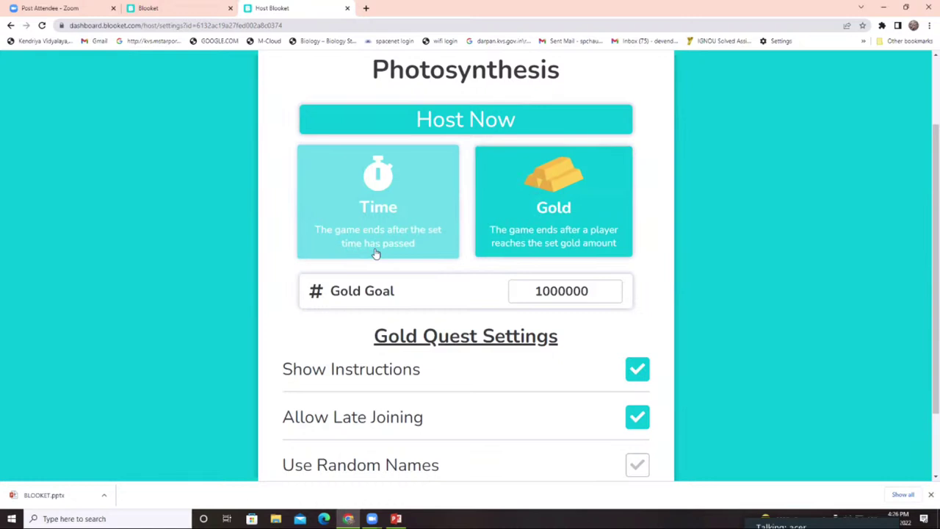
{"action": "left_click", "coordinate": [380, 207]}
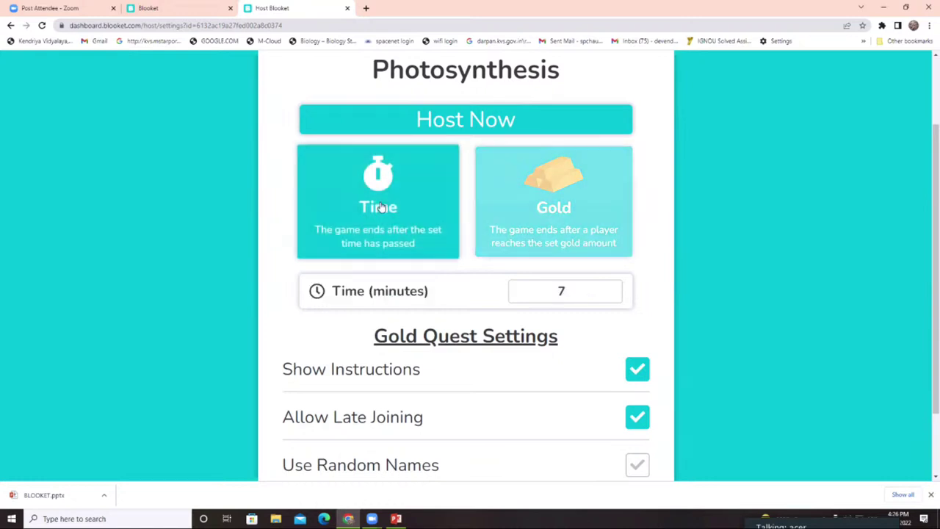
{"action": "left_click", "coordinate": [517, 207]}
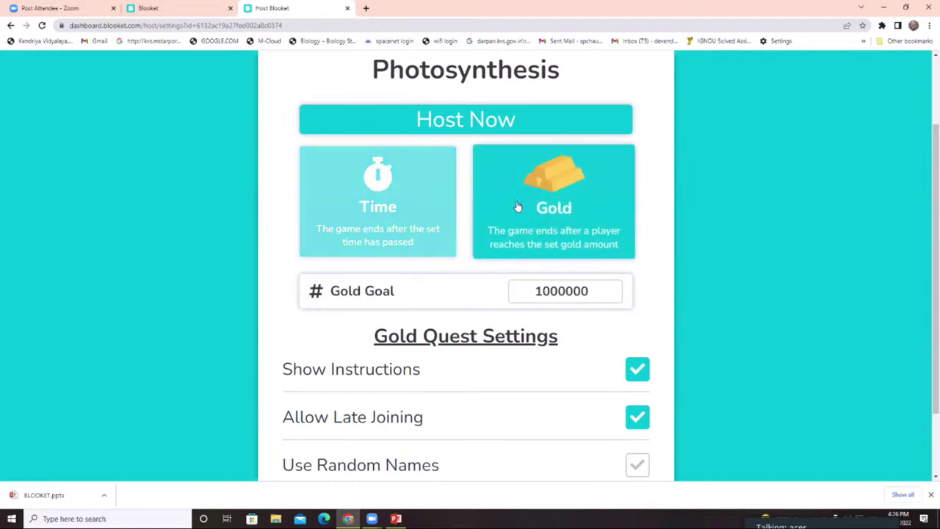
{"action": "scroll", "coordinate": [520, 226], "scroll_direction": "down", "scroll_amount": 2}
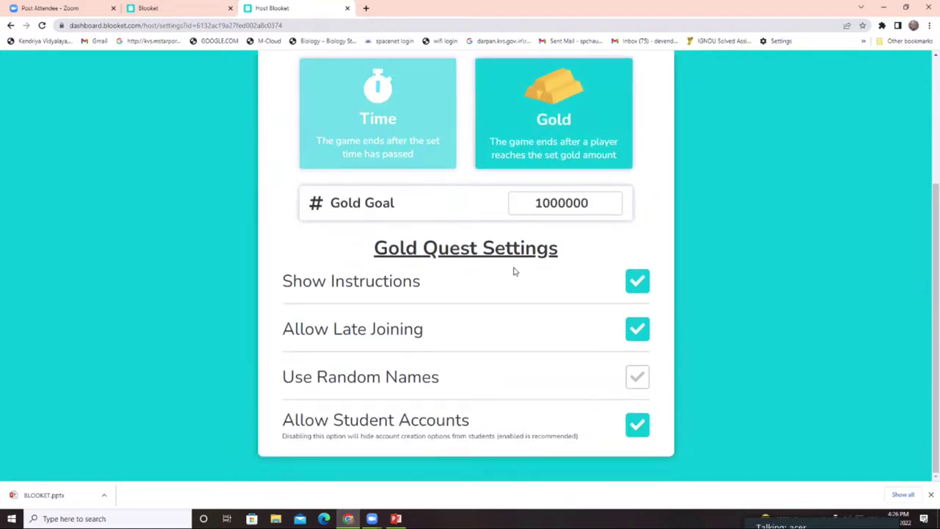
{"action": "left_click", "coordinate": [637, 283]}
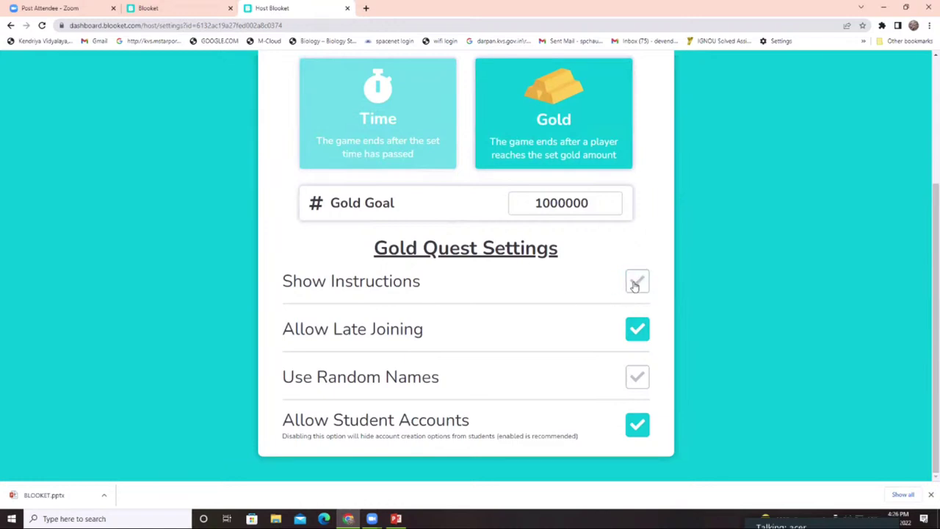
{"action": "left_click", "coordinate": [635, 284]}
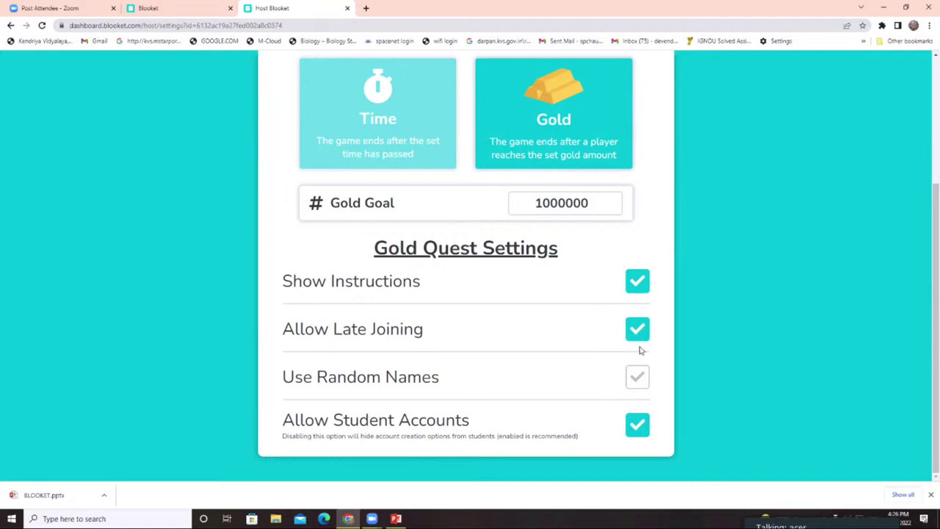
{"action": "left_click", "coordinate": [638, 381]}
{"action": "left_click", "coordinate": [637, 383]}
{"action": "scroll", "coordinate": [496, 430], "scroll_direction": "up", "scroll_amount": 3}
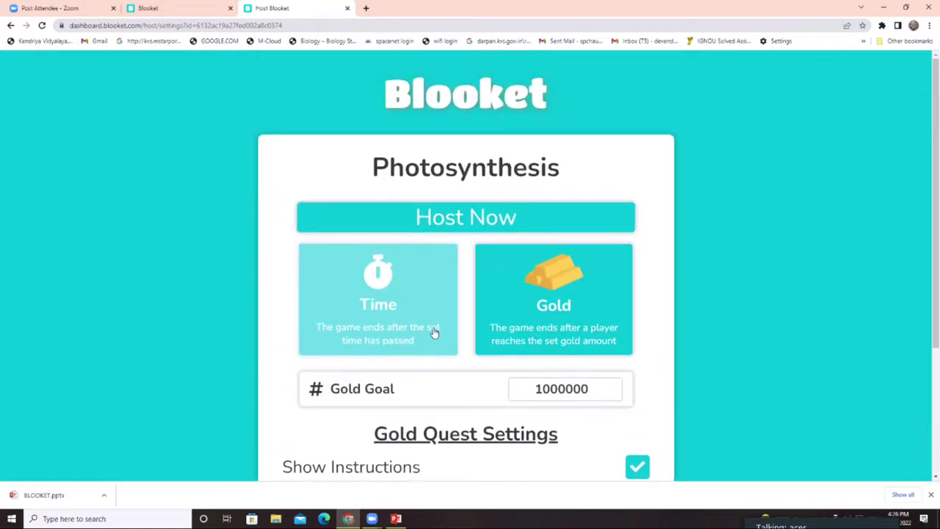
- Set the game to end after a 15-minute time limit and launch it
{"action": "left_click", "coordinate": [358, 325]}
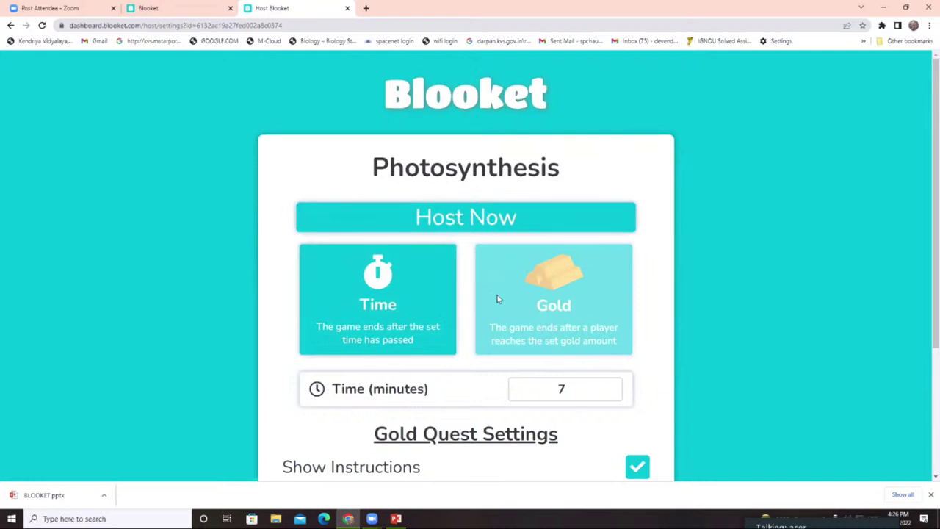
{"action": "left_click", "coordinate": [570, 390]}
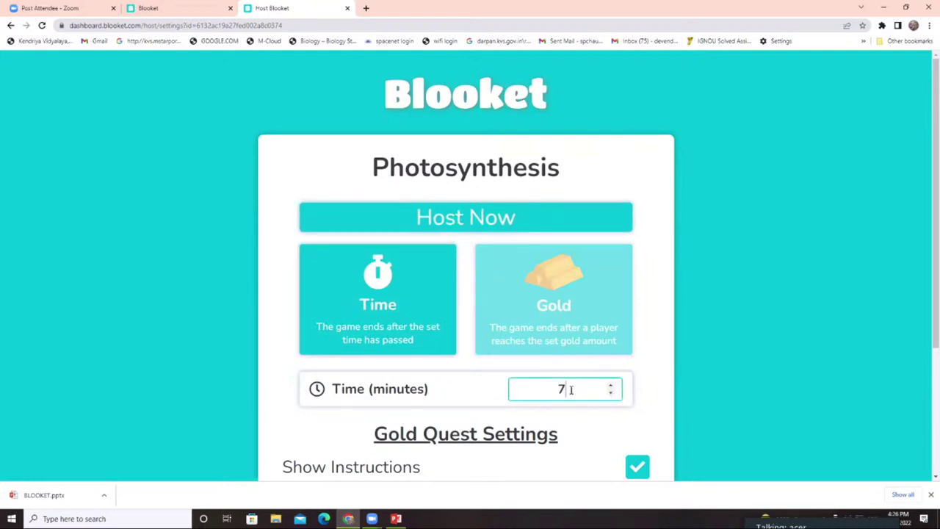
{"action": "left_click", "coordinate": [610, 386]}
{"action": "left_click", "coordinate": [609, 385]}
{"action": "left_click", "coordinate": [609, 385]}
{"action": "left_click", "coordinate": [609, 385]}
{"action": "left_click", "coordinate": [609, 385]}
{"action": "left_click", "coordinate": [610, 386]}
{"action": "left_click", "coordinate": [610, 385]}
{"action": "left_click", "coordinate": [609, 385]}
{"action": "left_click", "coordinate": [471, 220]}
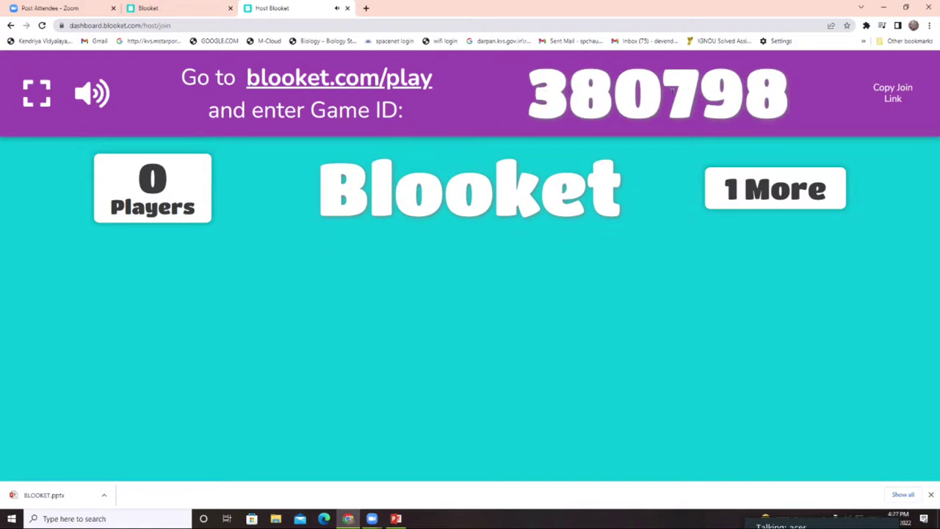
- Copy the join link, mute sound, toggle full screen, and go back to the Photosynthesis set tab
{"action": "left_click", "coordinate": [891, 93]}
{"action": "left_click", "coordinate": [93, 97]}
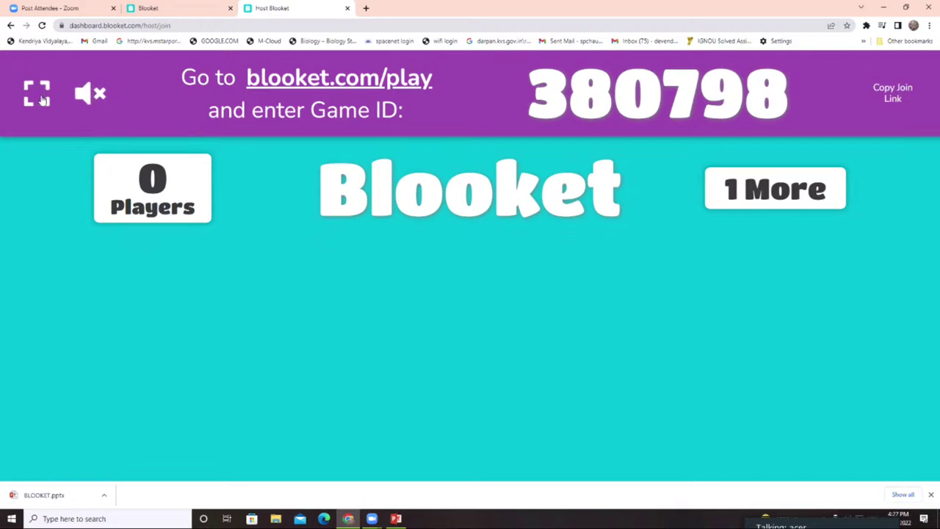
{"action": "left_click", "coordinate": [38, 94]}
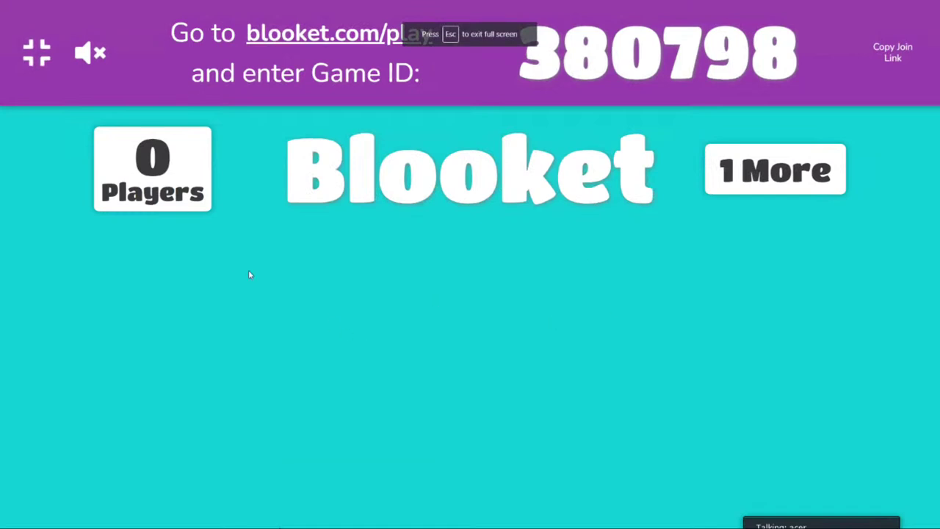
{"action": "left_click", "coordinate": [39, 63]}
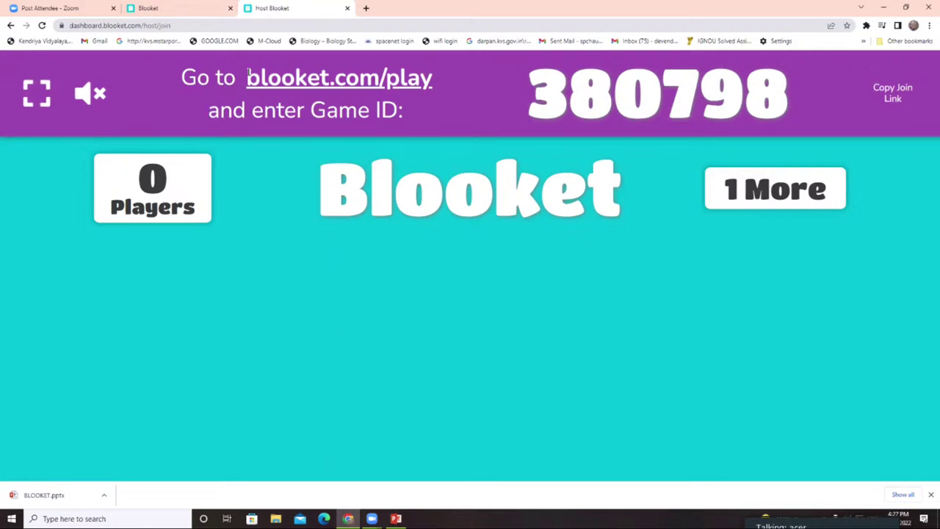
{"action": "left_click_drag", "start_coordinate": [248, 73], "coordinate": [437, 88]}
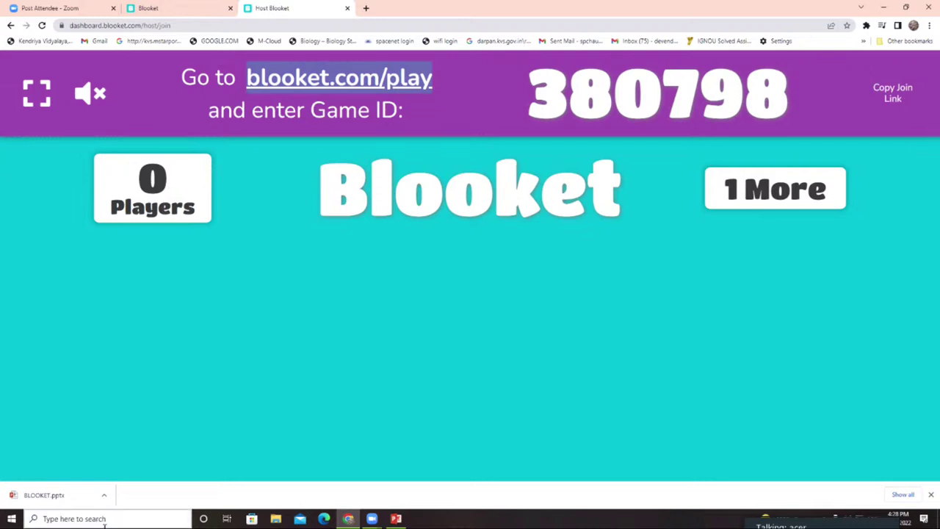
{"action": "key", "text": "ctrl+shift+Tab"}
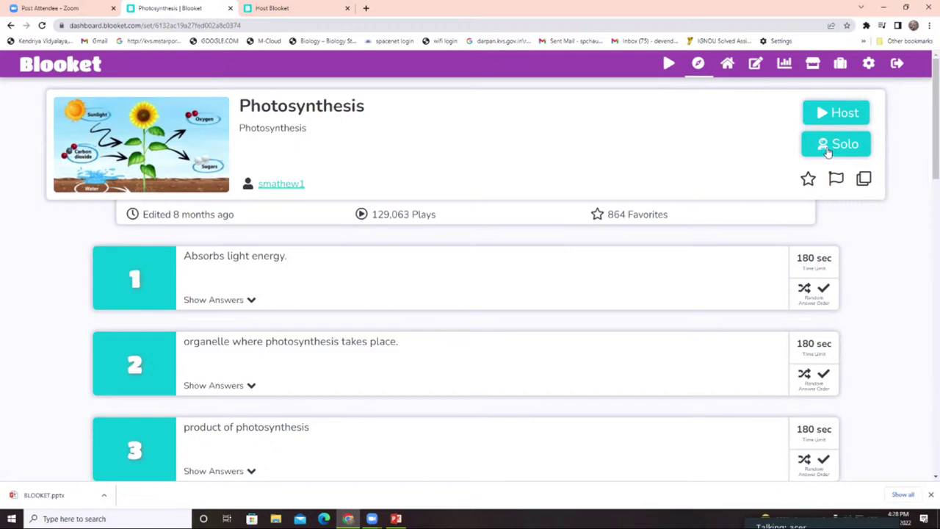
- Play the set solo as Tower of Doom and start a new game
{"action": "left_click", "coordinate": [827, 152]}
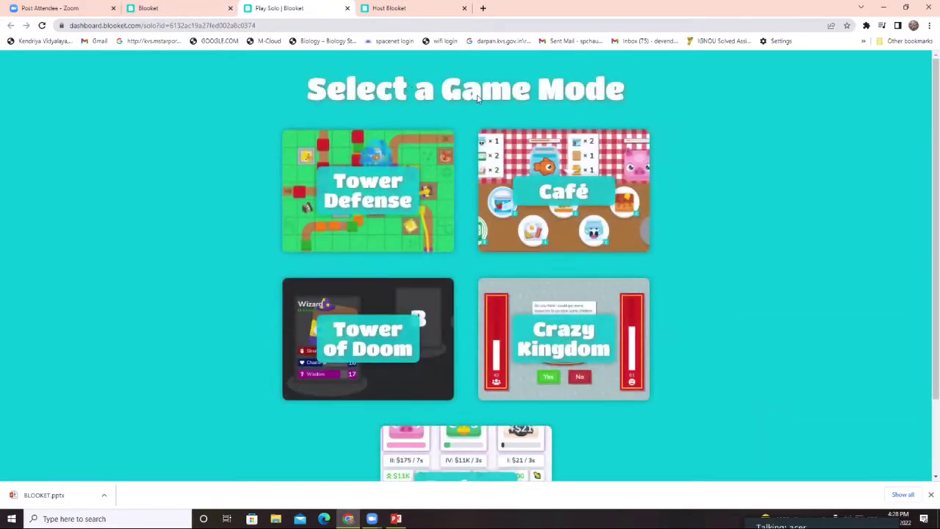
{"action": "scroll", "coordinate": [489, 323], "scroll_direction": "down", "scroll_amount": 2}
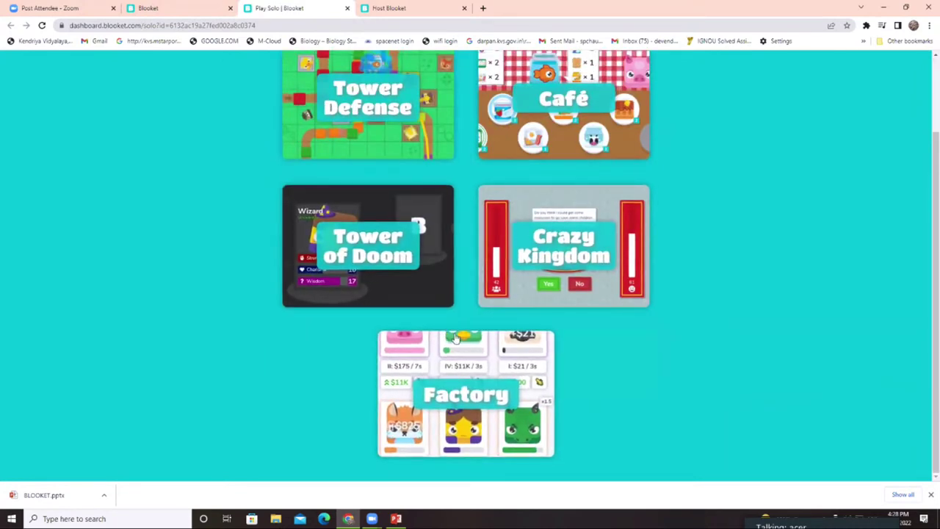
{"action": "left_click", "coordinate": [400, 252]}
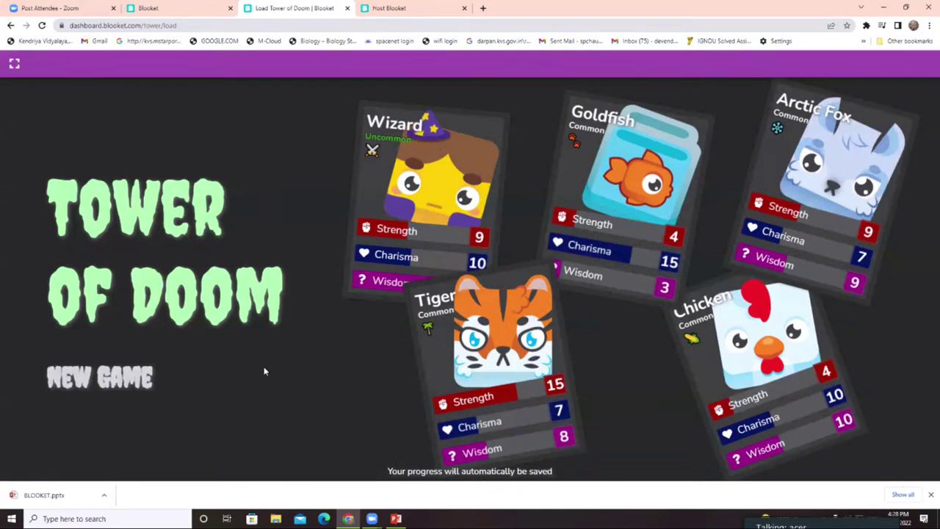
{"action": "left_click", "coordinate": [115, 385]}
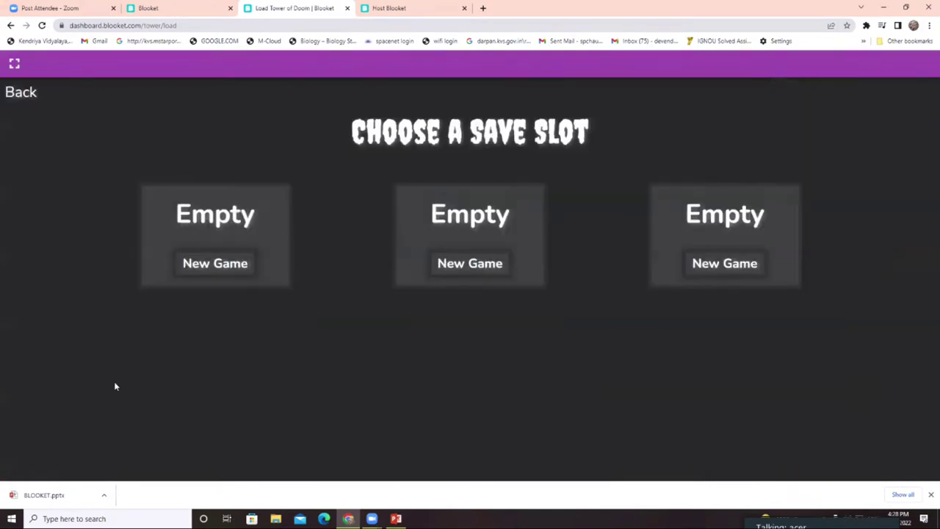
- Start Tower of Doom in slot 1, skip the tutorial, and answer the light-energy question with chlorophyll
{"action": "left_click", "coordinate": [224, 266]}
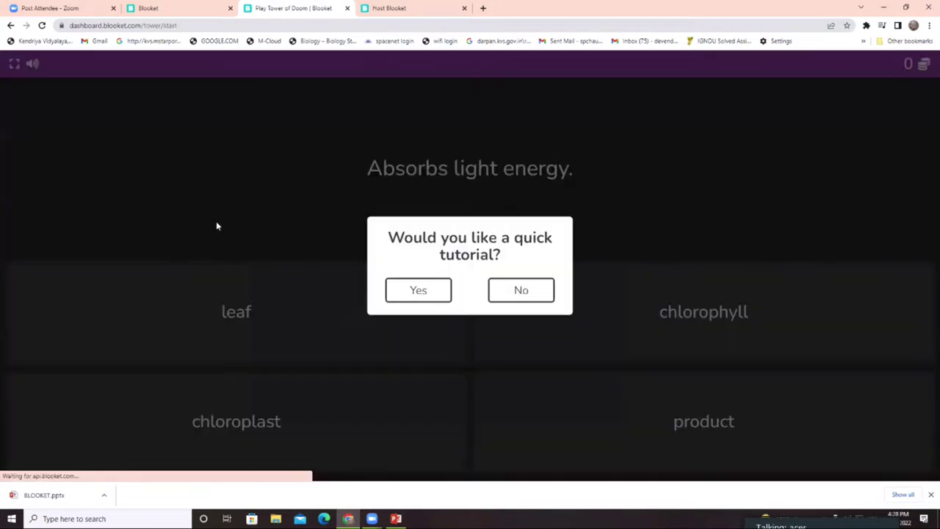
{"action": "left_click", "coordinate": [516, 291]}
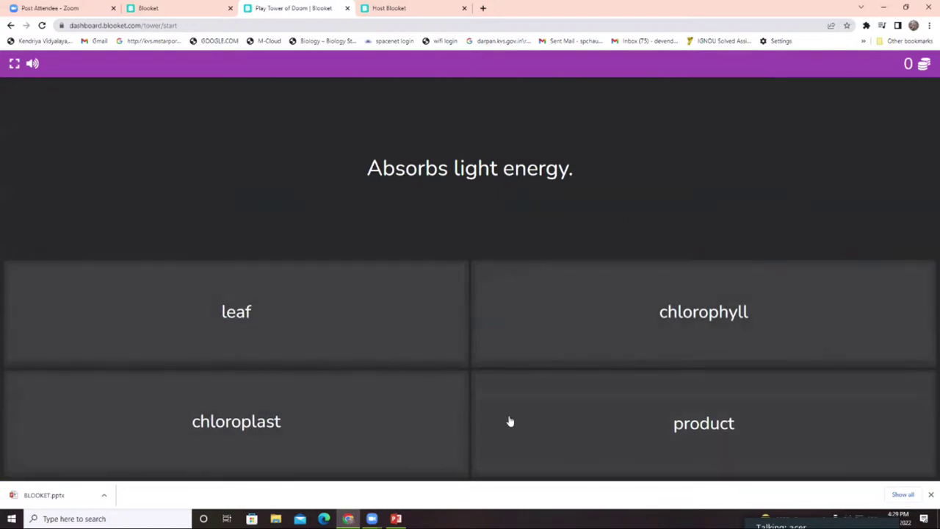
{"action": "left_click", "coordinate": [661, 324]}
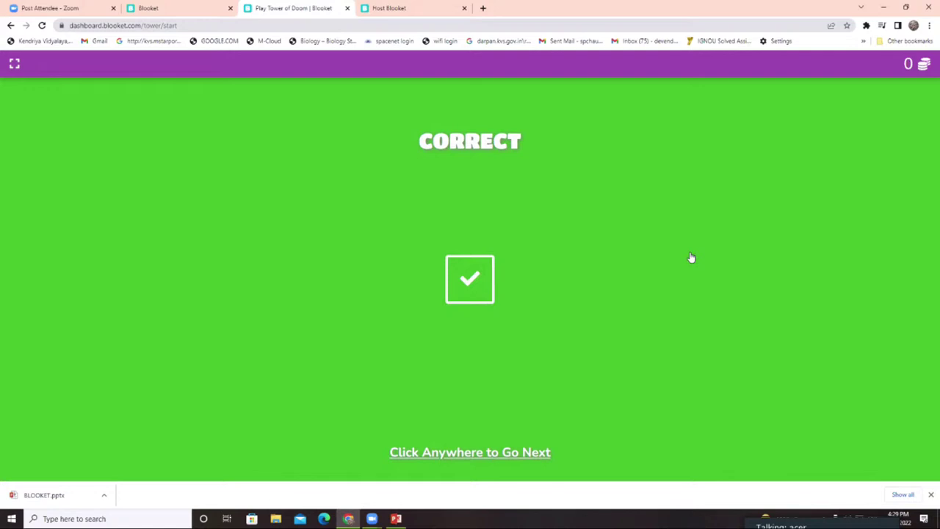
{"action": "left_click", "coordinate": [554, 391]}
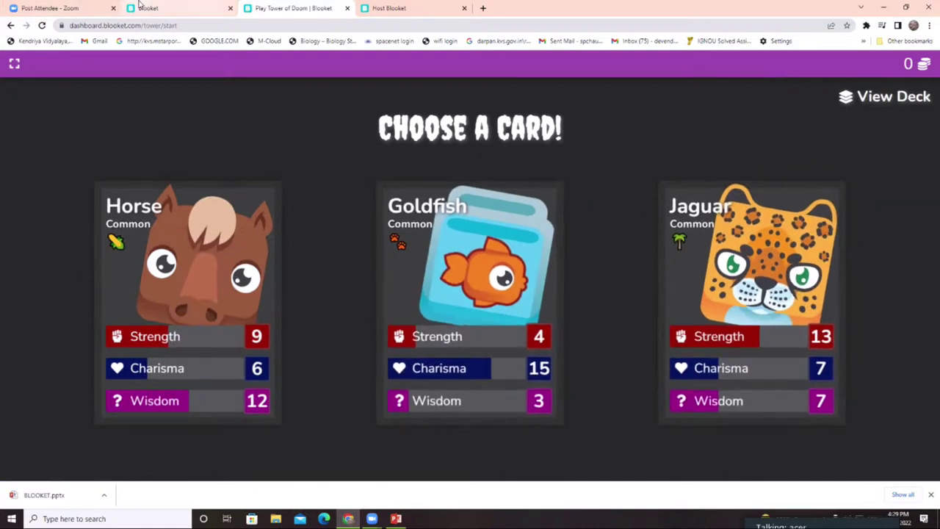
- Favourite the Photosynthesis set on its page, then go back to the My Sets dashboard
{"action": "left_click", "coordinate": [164, 6]}
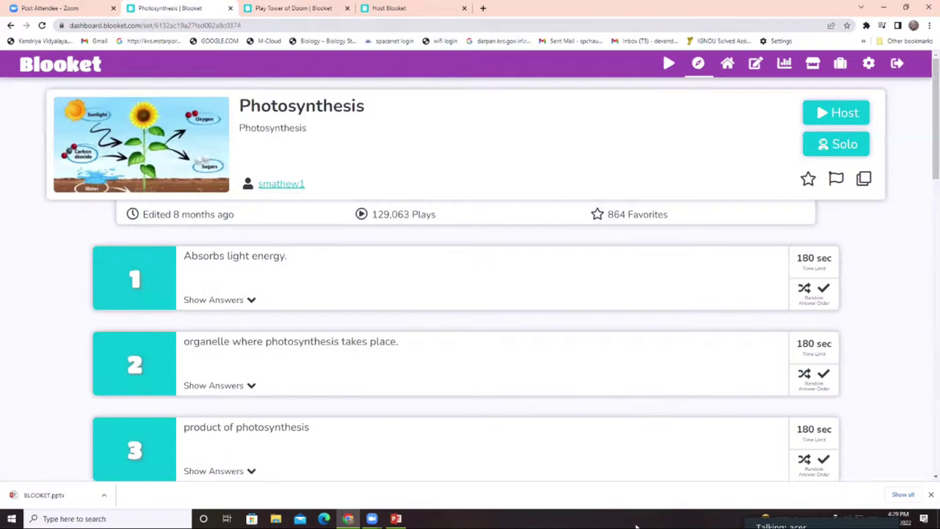
{"action": "left_click", "coordinate": [809, 184]}
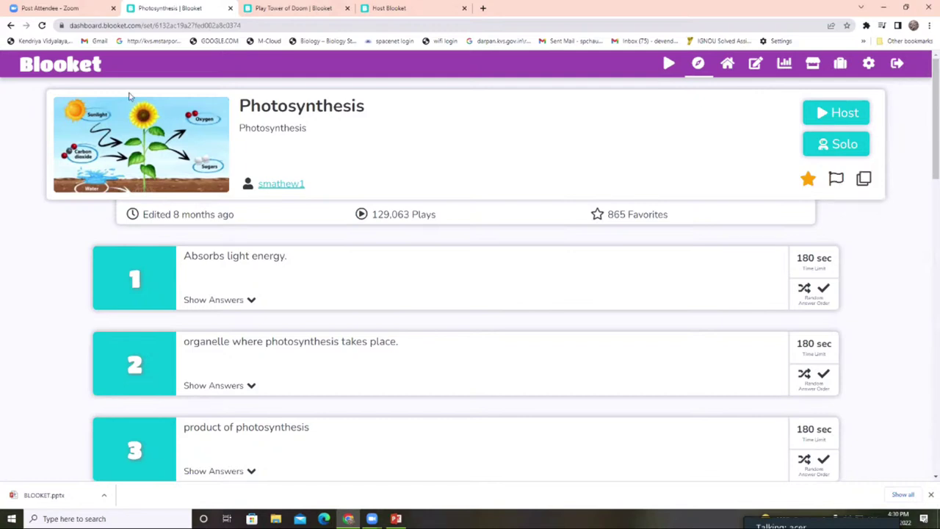
{"action": "left_click", "coordinate": [80, 71]}
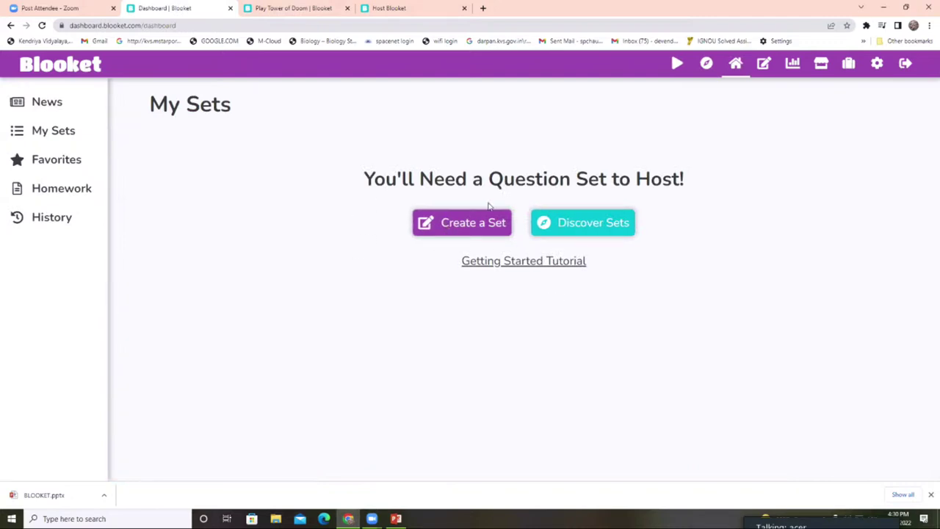
- Look at Discover Sets, return to the dashboard, and start Create a Set
{"action": "left_click", "coordinate": [599, 226]}
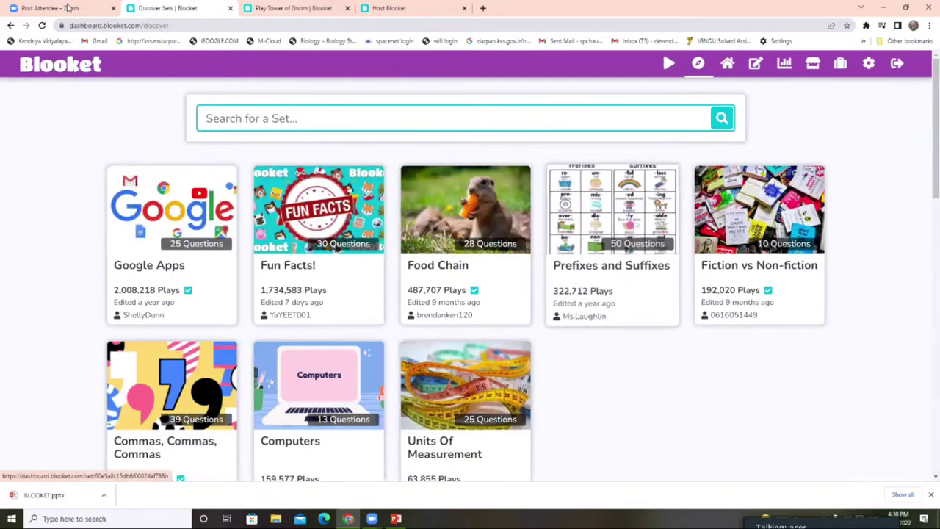
{"action": "left_click", "coordinate": [63, 71]}
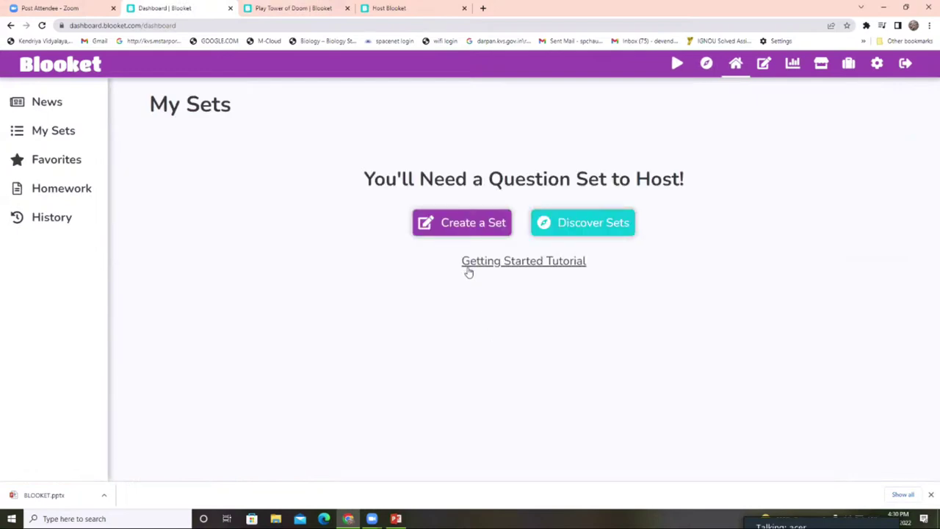
{"action": "left_click", "coordinate": [465, 219]}
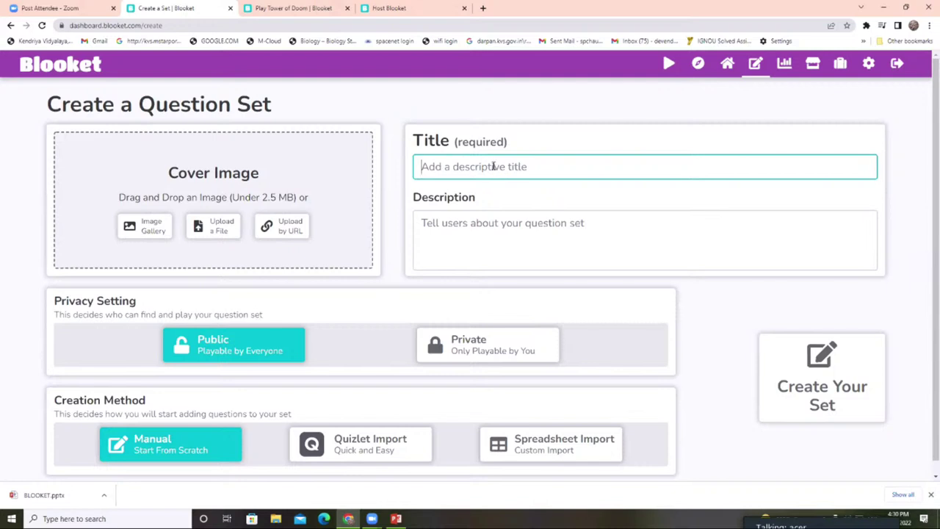
- Enter 'GENERAL KNOWLEDGE 20.04.2022' as the set title, correcting the mistyped date
{"action": "type", "text": "GE"}
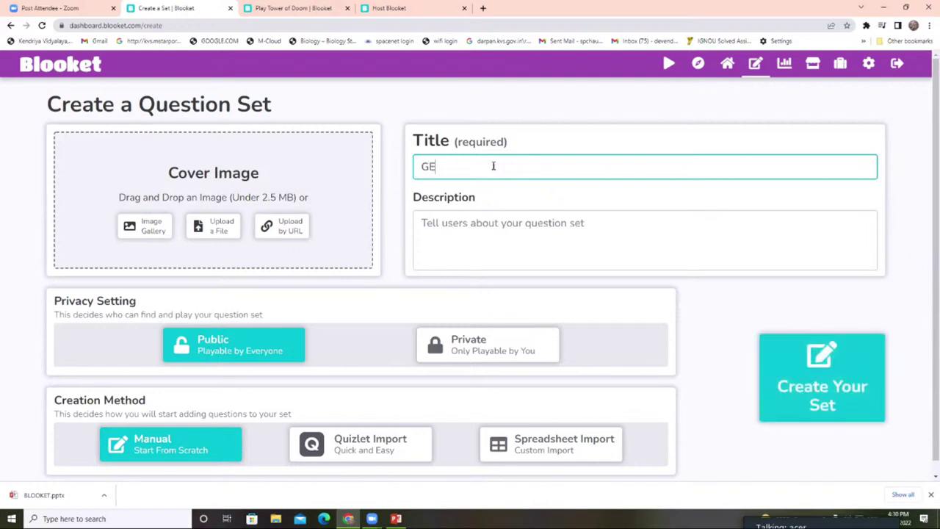
{"action": "type", "text": "NERAL KNOWLEDGE 22."}
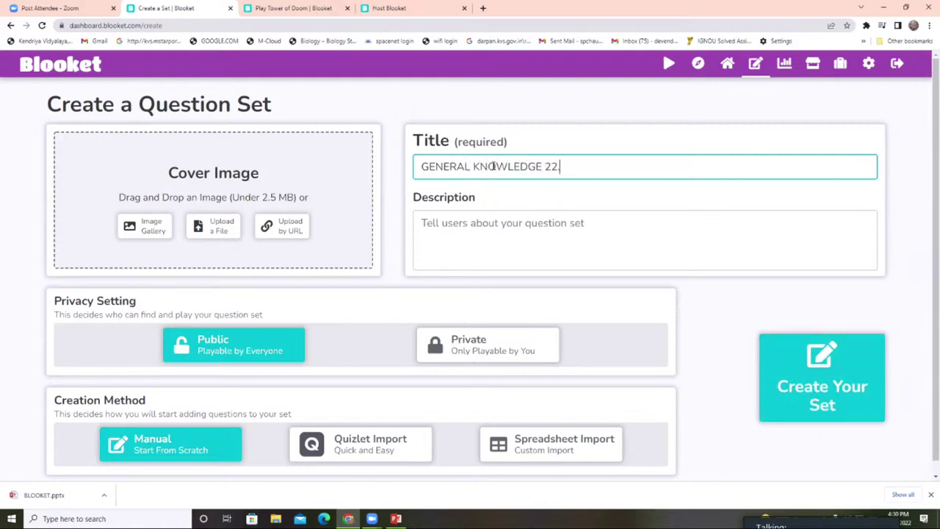
{"action": "type", "text": "04.2"}
{"action": "key", "text": "BackSpace"}
{"action": "key", "text": "BackSpace"}
{"action": "key", "text": "BackSpace"}
{"action": "key", "text": "BackSpace"}
{"action": "key", "text": "BackSpace"}
{"action": "key", "text": "BackSpace"}
{"action": "type", "text": "0.04.2022"}
{"action": "left_click", "coordinate": [480, 226]}
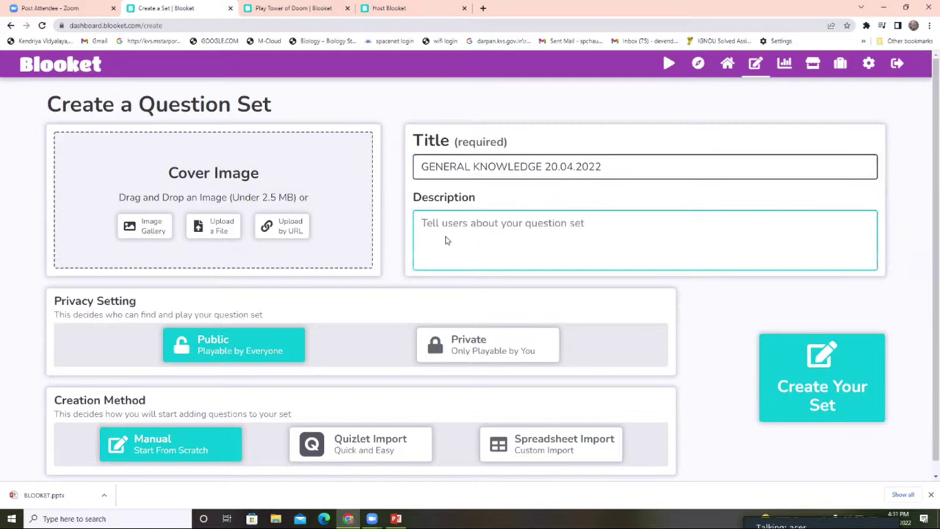
{"action": "scroll", "coordinate": [394, 277], "scroll_direction": "down", "scroll_amount": 1}
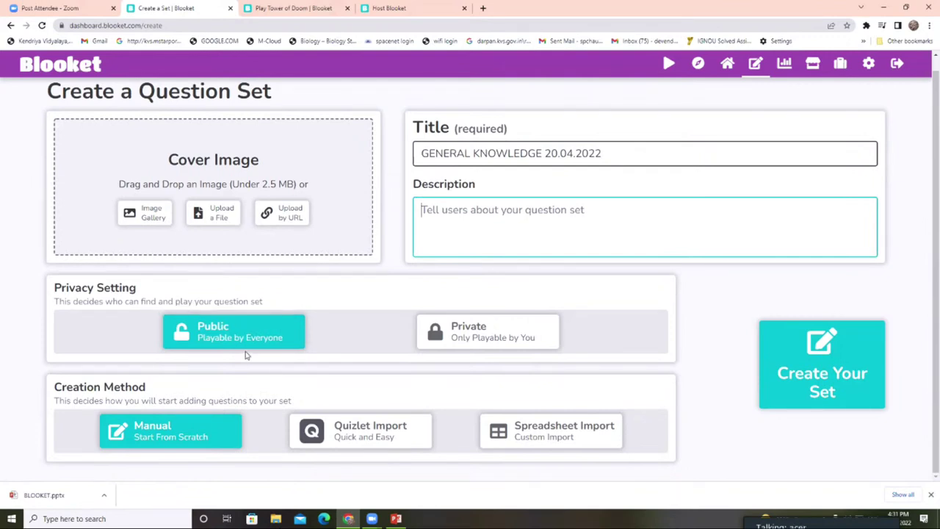
- Create the set with Public privacy and the Manual creation method
{"action": "left_click", "coordinate": [470, 342]}
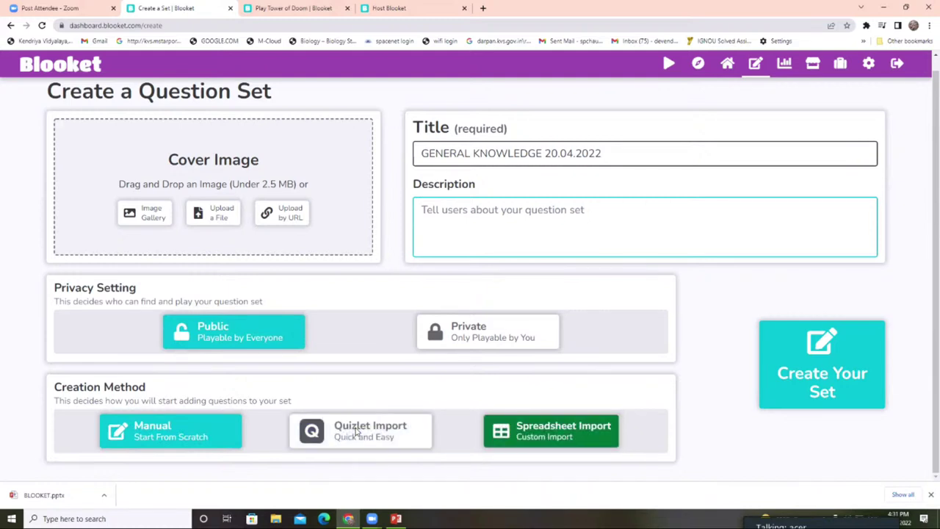
{"action": "left_click", "coordinate": [197, 439]}
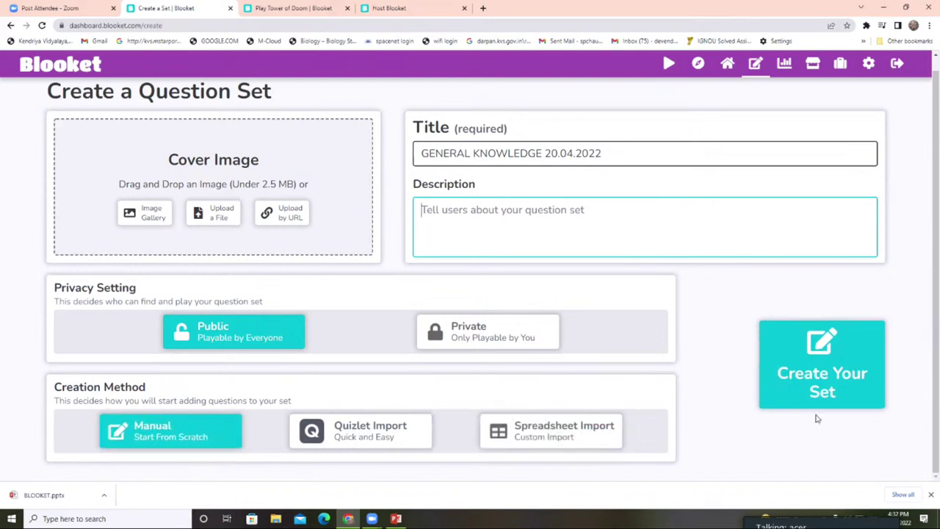
{"action": "left_click", "coordinate": [824, 381]}
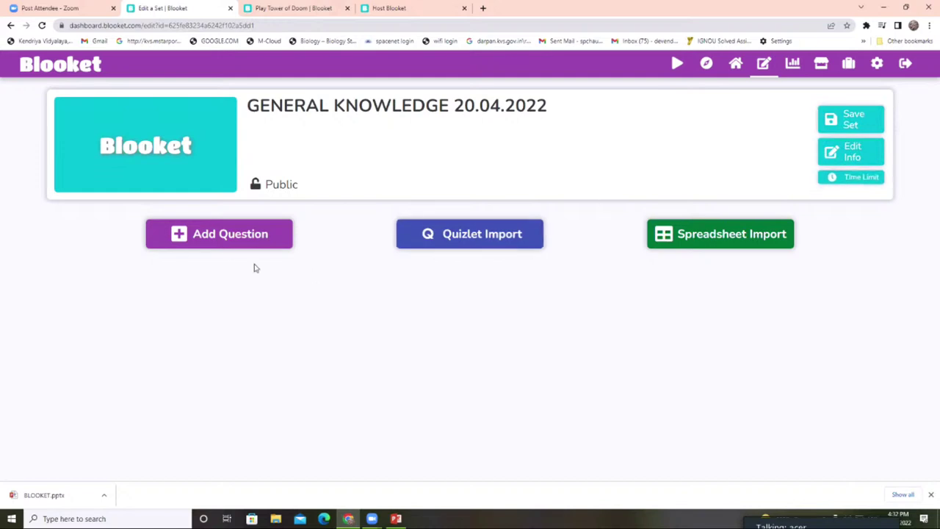
- Add the first question with a 20-second time limit and random answer order turned off
{"action": "left_click", "coordinate": [232, 239]}
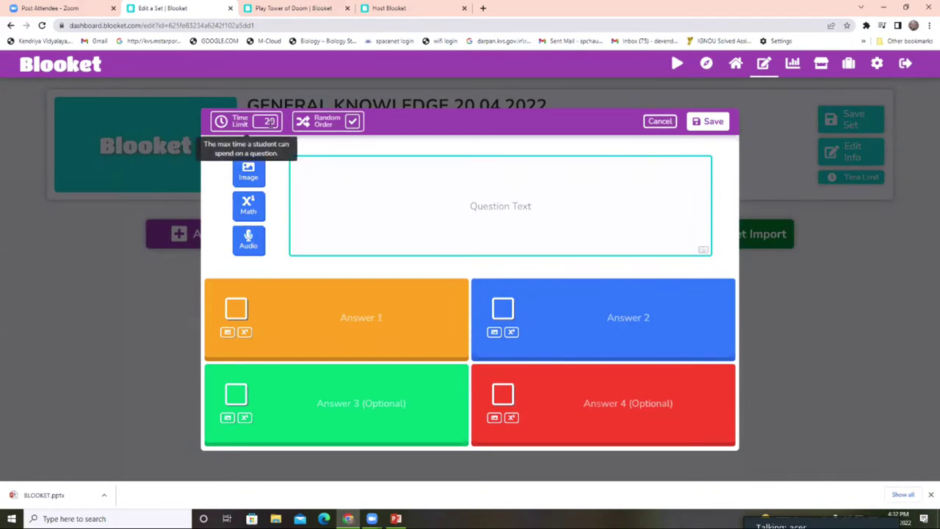
{"action": "left_click", "coordinate": [270, 123]}
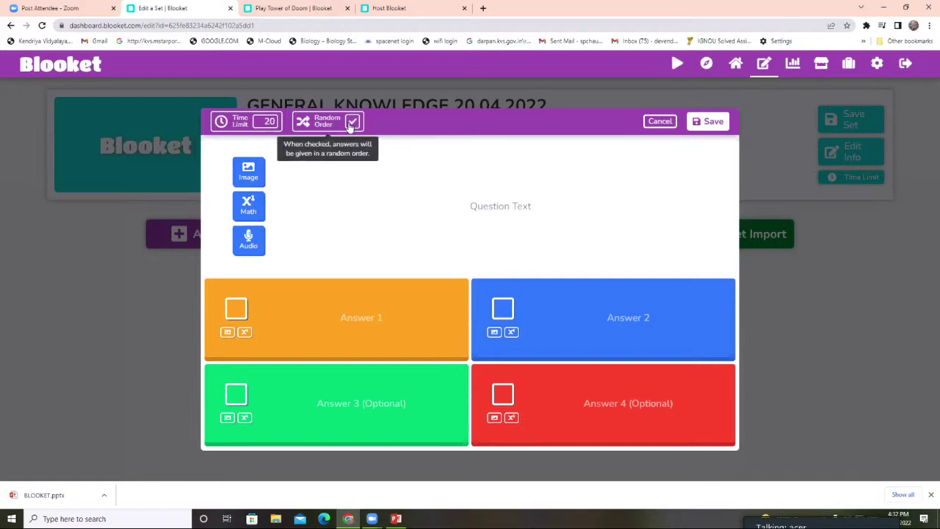
{"action": "left_click", "coordinate": [352, 123]}
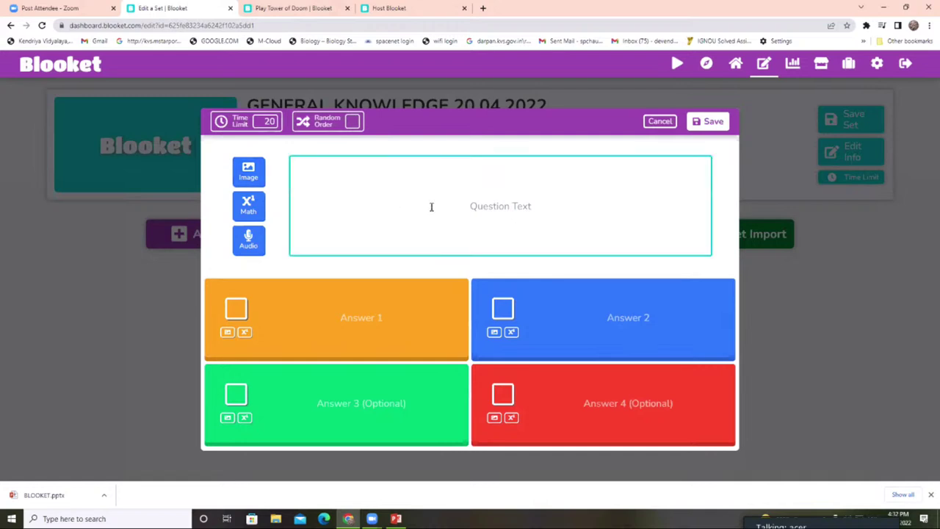
- Write the question text '2 + 2 =', checking and dismissing the image and equation options
{"action": "left_click", "coordinate": [494, 168]}
{"action": "type", "text": "2 + 2 +"}
{"action": "key", "text": "BackSpace"}
{"action": "type", "text": "="}
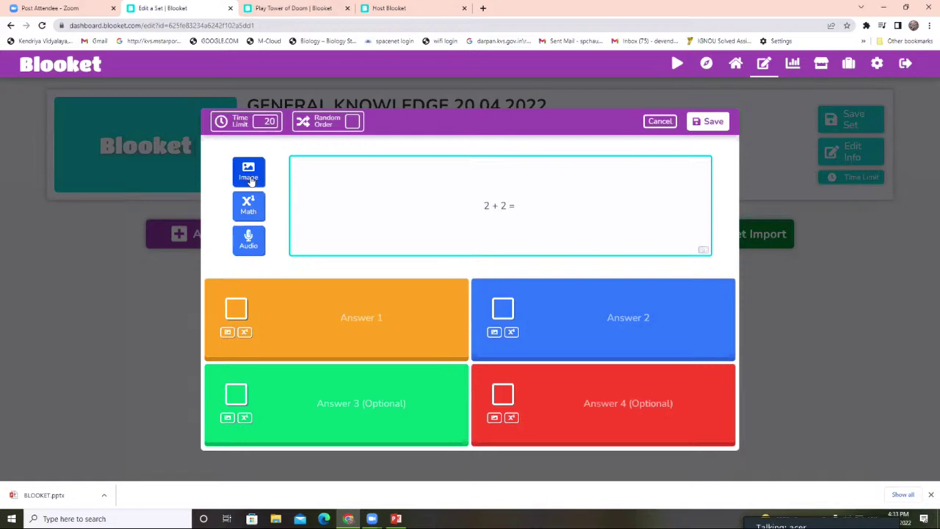
{"action": "left_click", "coordinate": [249, 180]}
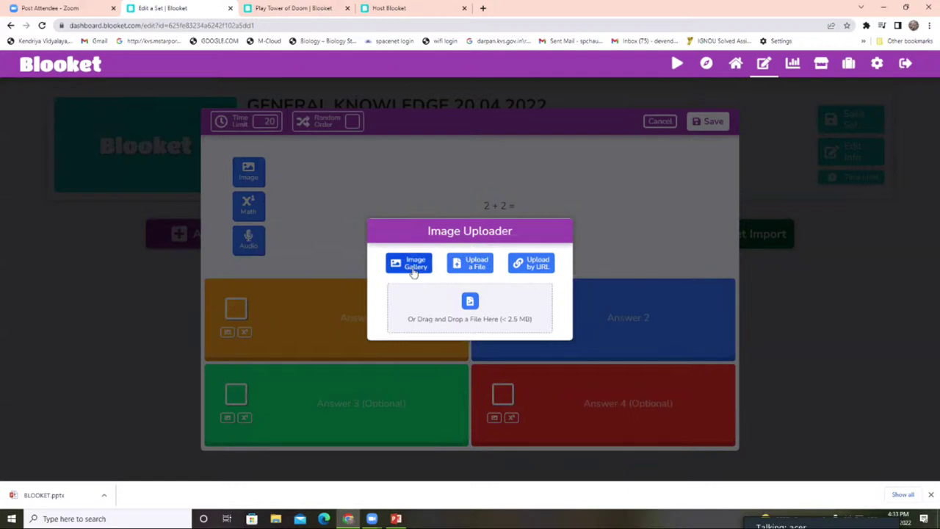
{"action": "left_click", "coordinate": [584, 208]}
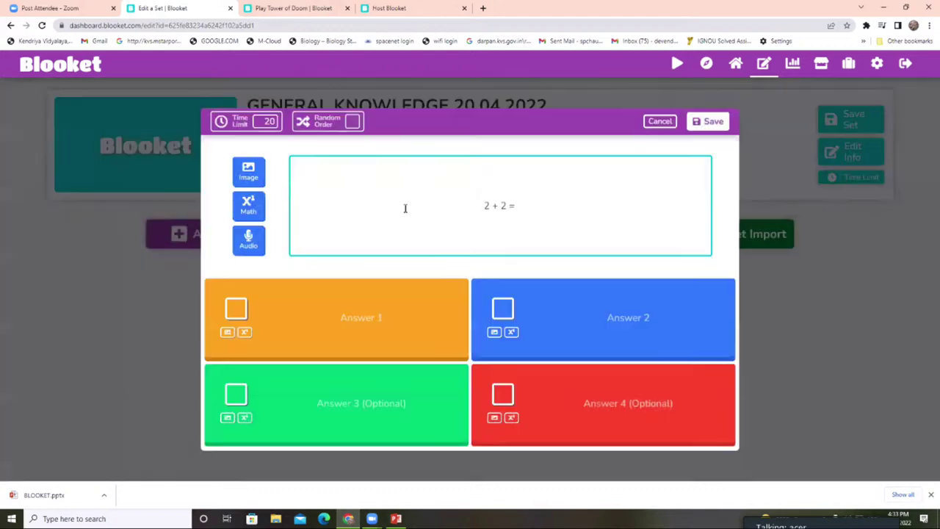
{"action": "left_click", "coordinate": [250, 209]}
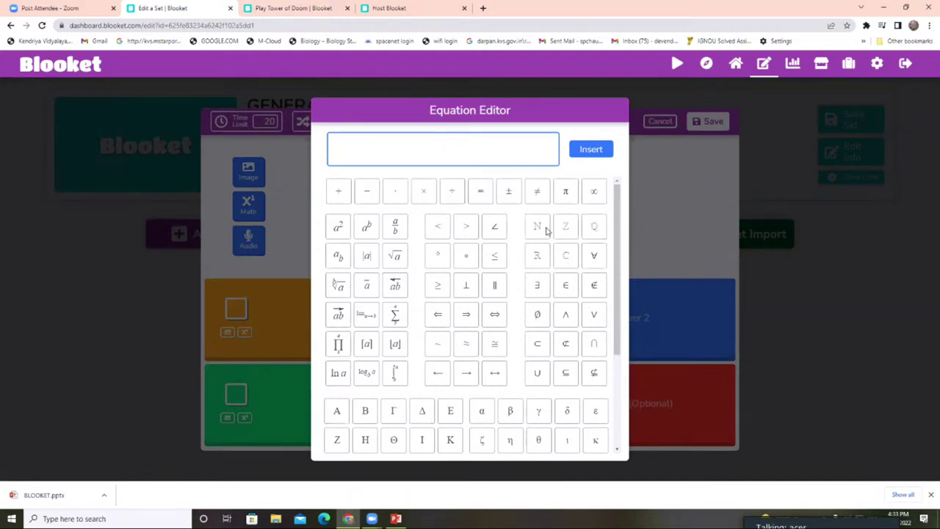
{"action": "left_click", "coordinate": [680, 196]}
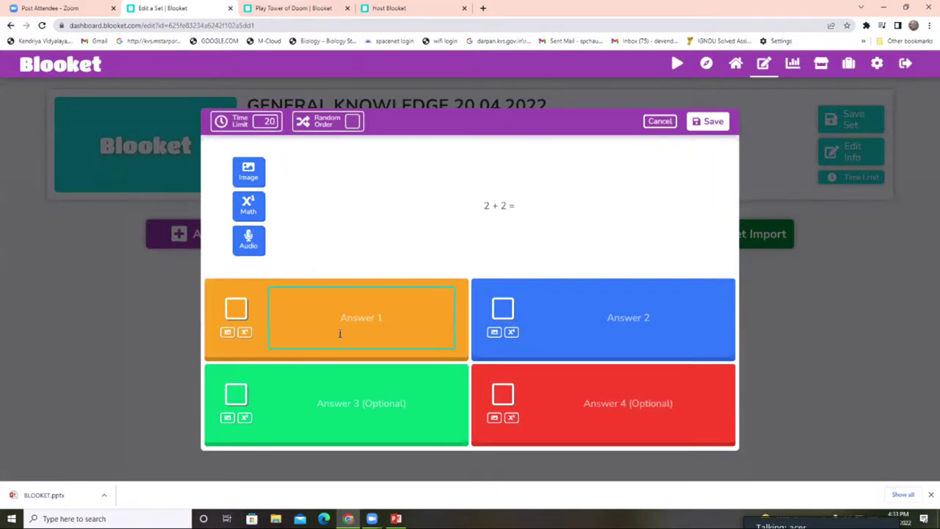
- Fill answers 4, 2, 1 and 5, tick 4 as correct, and save the question
{"action": "left_click", "coordinate": [318, 328]}
{"action": "type", "text": "4"}
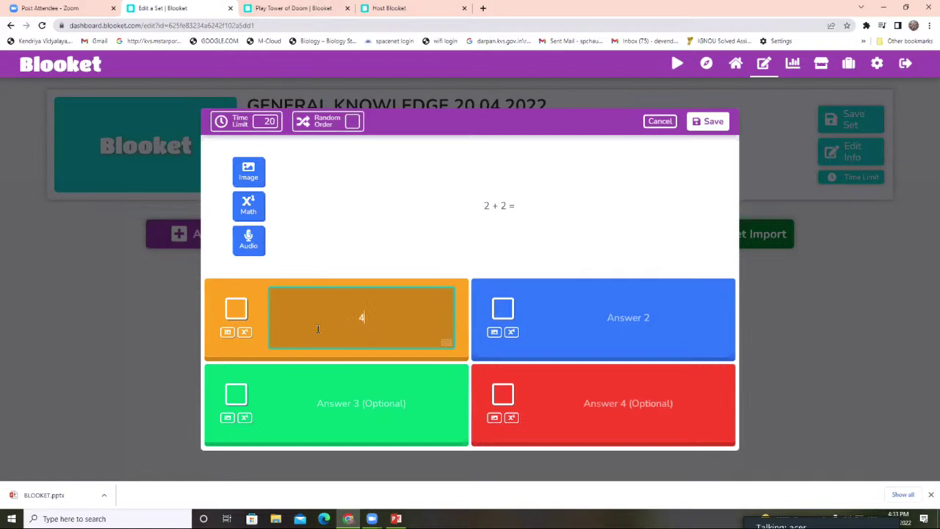
{"action": "left_click", "coordinate": [621, 321]}
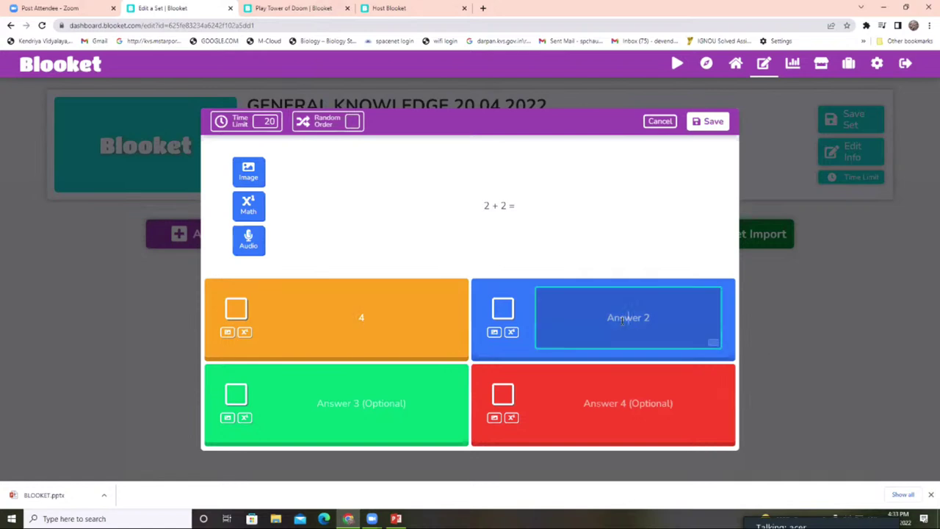
{"action": "type", "text": "2"}
{"action": "key", "text": "Tab"}
{"action": "type", "text": "1"}
{"action": "left_click", "coordinate": [675, 403]}
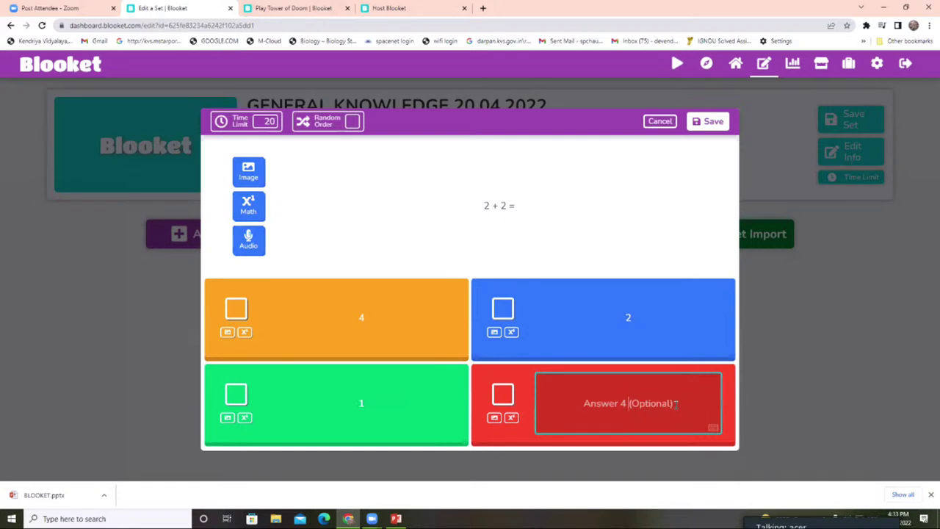
{"action": "type", "text": "5"}
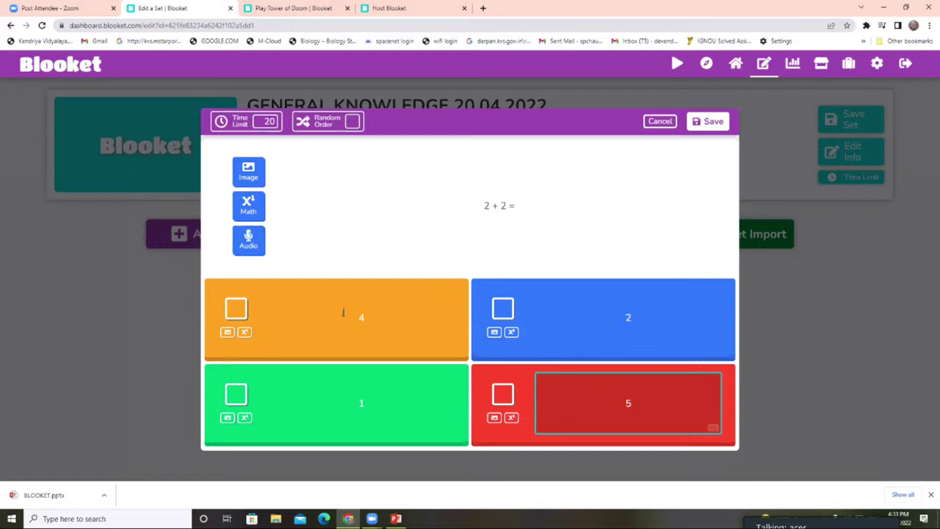
{"action": "left_click", "coordinate": [235, 309]}
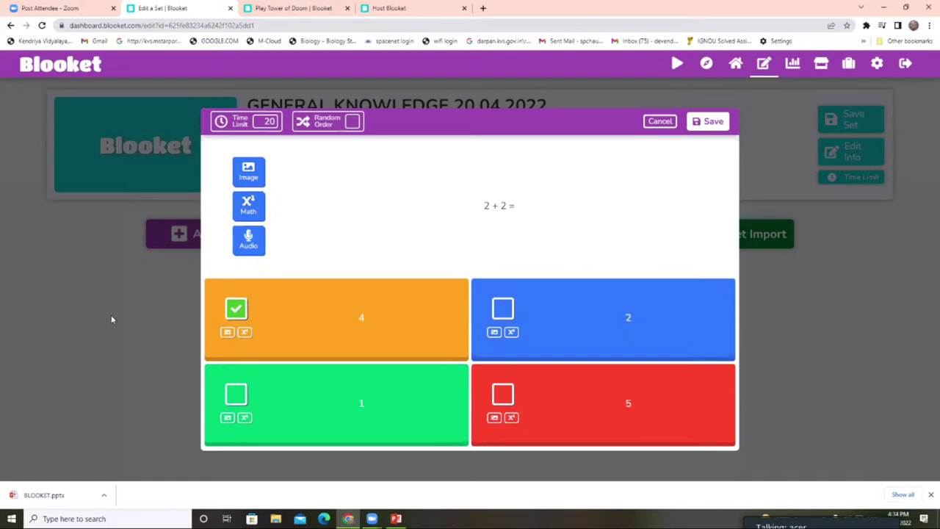
{"action": "left_click", "coordinate": [706, 122]}
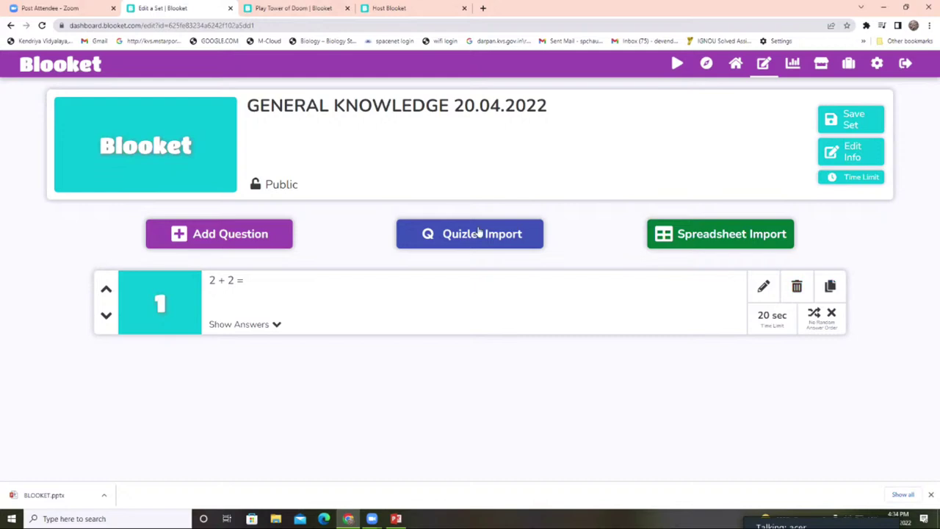
- Add a question 'NAME THE CAPITAL OF INDIA.' with answers MUMBAI and NEW DELHI
{"action": "left_click", "coordinate": [198, 242]}
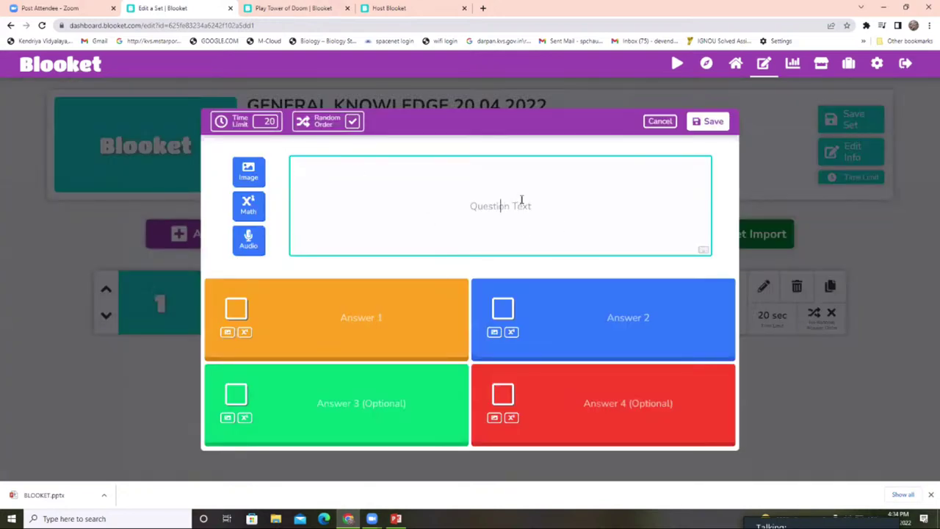
{"action": "type", "text": "NAME THE CAP"}
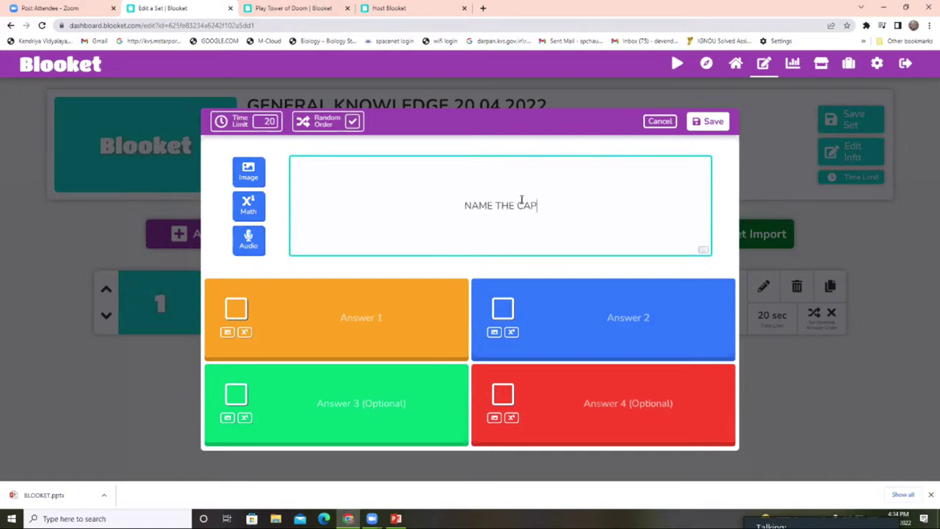
{"action": "type", "text": "ITAL OF "}
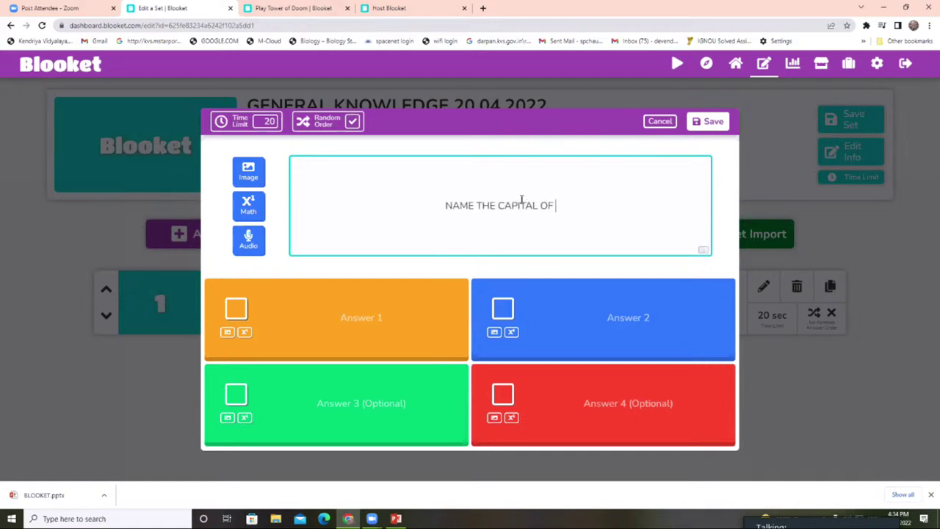
{"action": "type", "text": "INDIA."}
{"action": "left_click", "coordinate": [360, 317]}
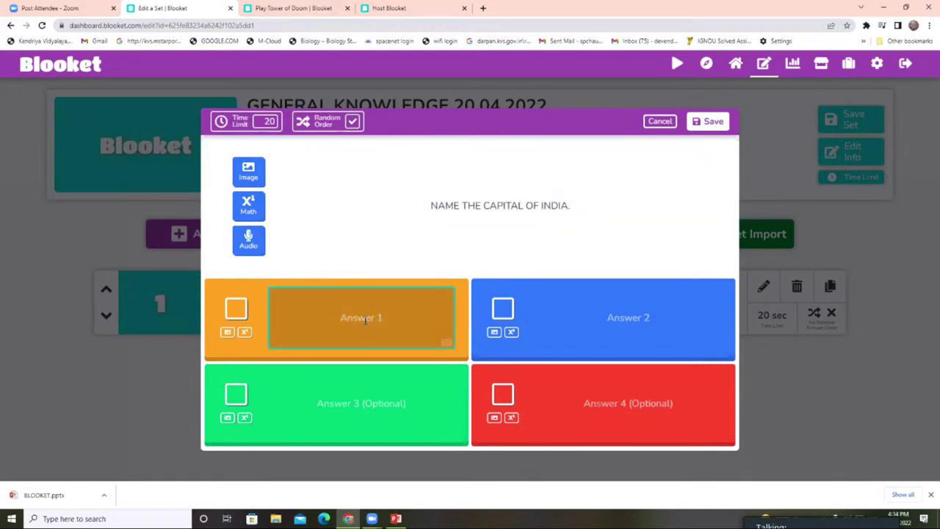
{"action": "type", "text": "MUMBAI"}
{"action": "left_click", "coordinate": [647, 302]}
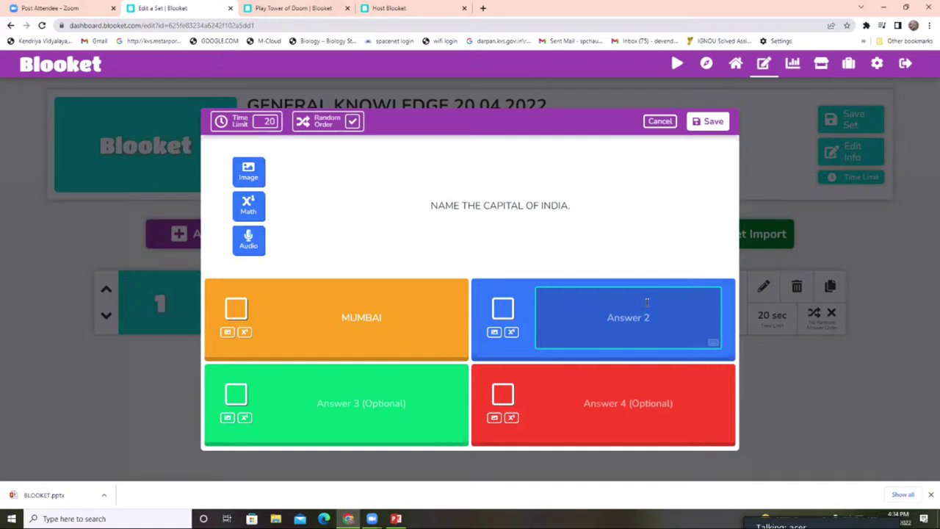
{"action": "type", "text": "NEW DELHI"}
- Attach a picture from the Pictures folder, mark NEW DELHI correct, and save the question
{"action": "left_click", "coordinate": [248, 171]}
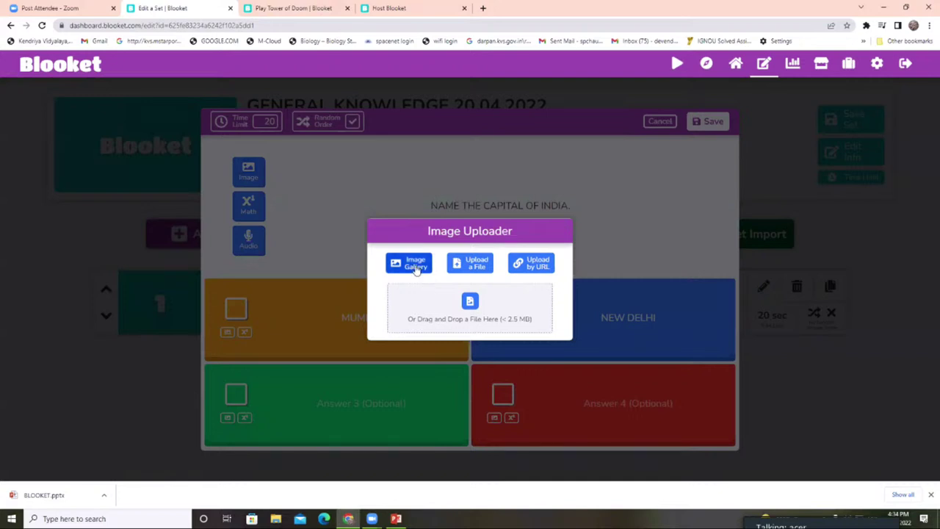
{"action": "left_click", "coordinate": [462, 264]}
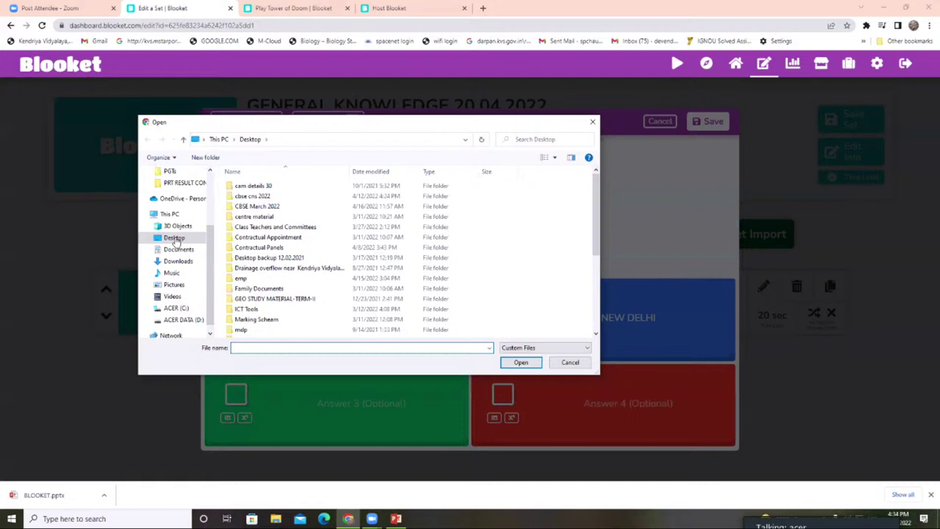
{"action": "scroll", "coordinate": [350, 284], "scroll_direction": "down", "scroll_amount": 5}
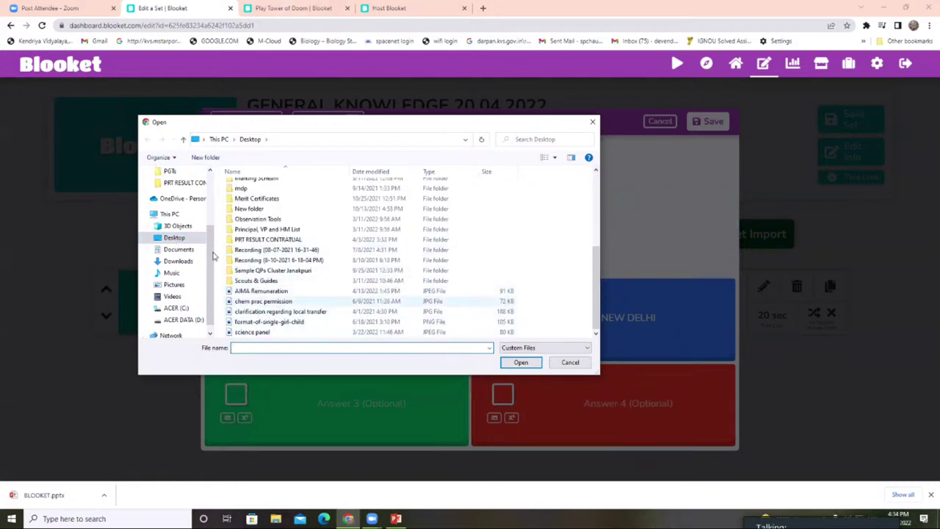
{"action": "left_click", "coordinate": [176, 285]}
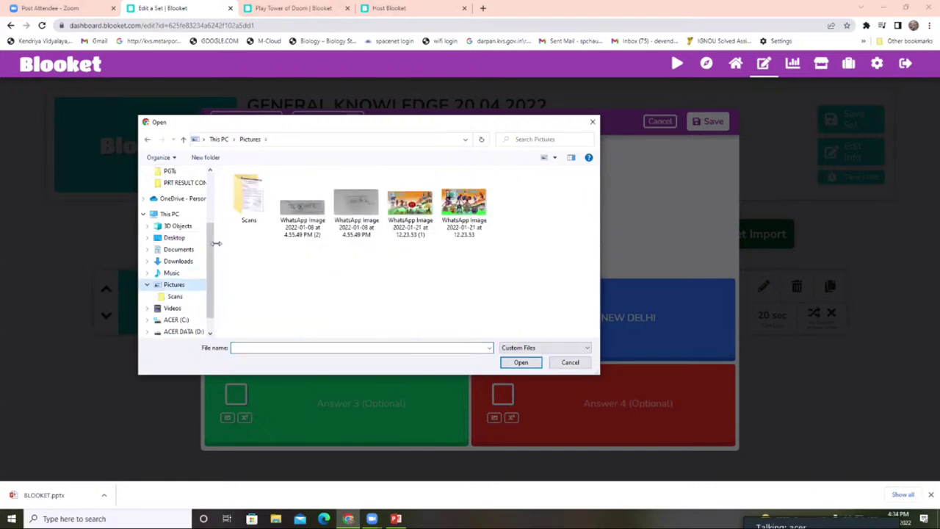
{"action": "left_click", "coordinate": [440, 198]}
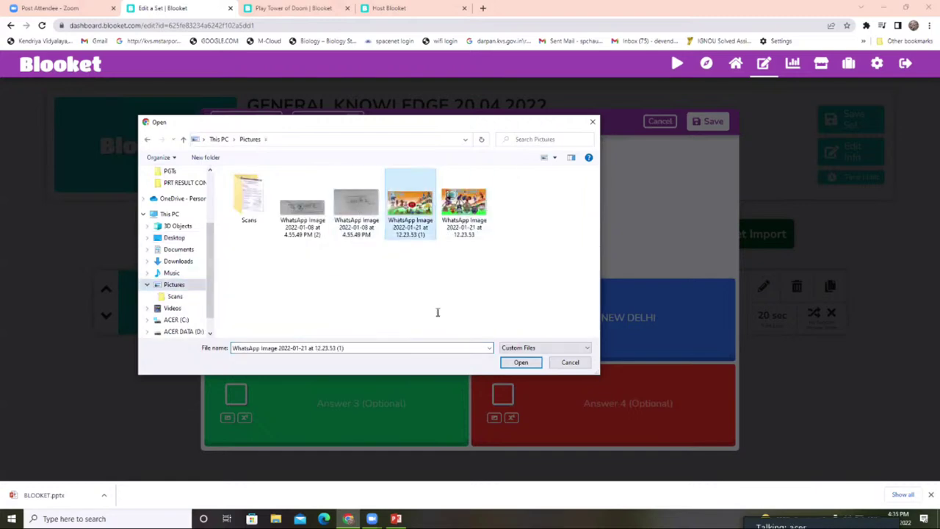
{"action": "left_click", "coordinate": [517, 362]}
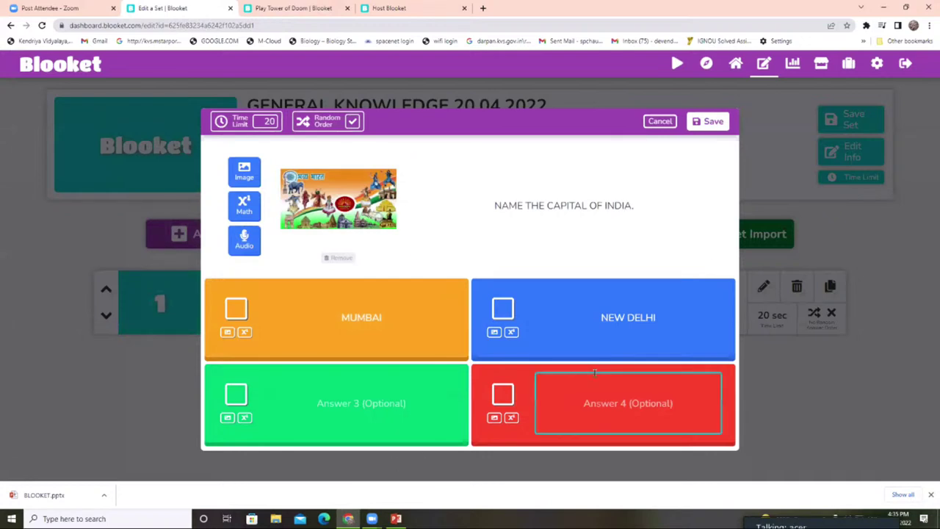
{"action": "left_click", "coordinate": [710, 121]}
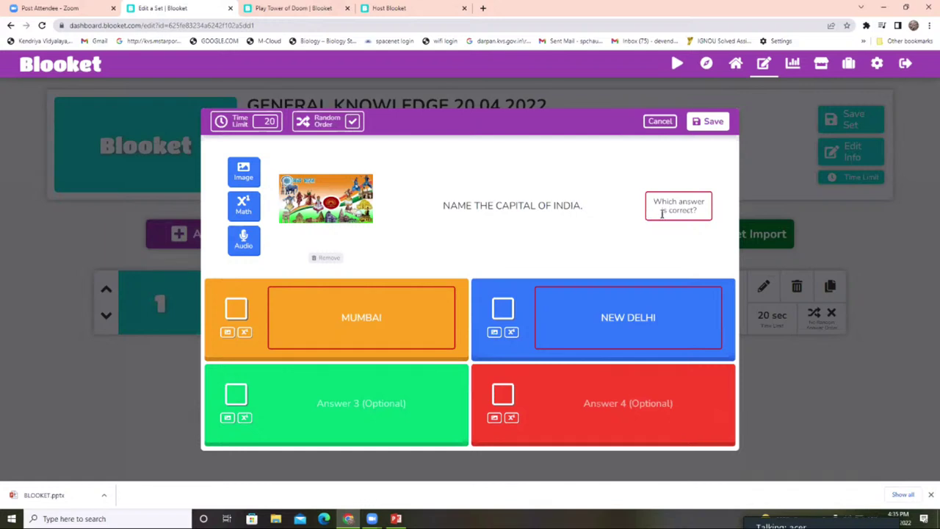
{"action": "left_click", "coordinate": [502, 310]}
{"action": "left_click", "coordinate": [711, 124]}
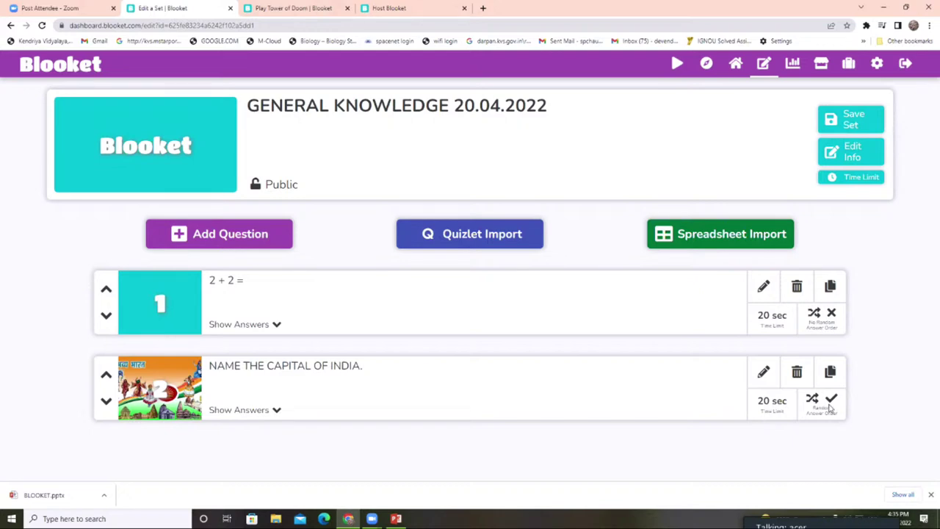
- Change question 2's time limit to 40 seconds, save it, and save the GENERAL KNOWLEDGE set
{"action": "left_click", "coordinate": [763, 372]}
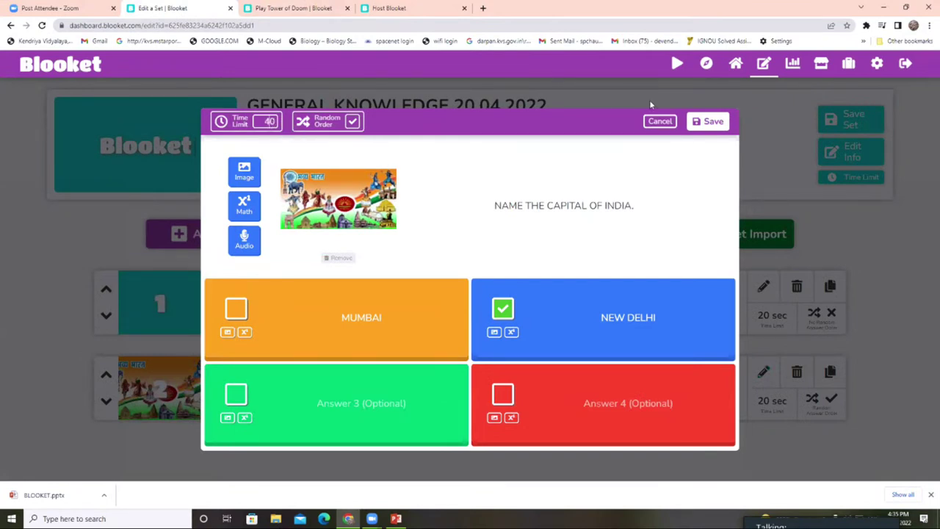
{"action": "left_click", "coordinate": [696, 125]}
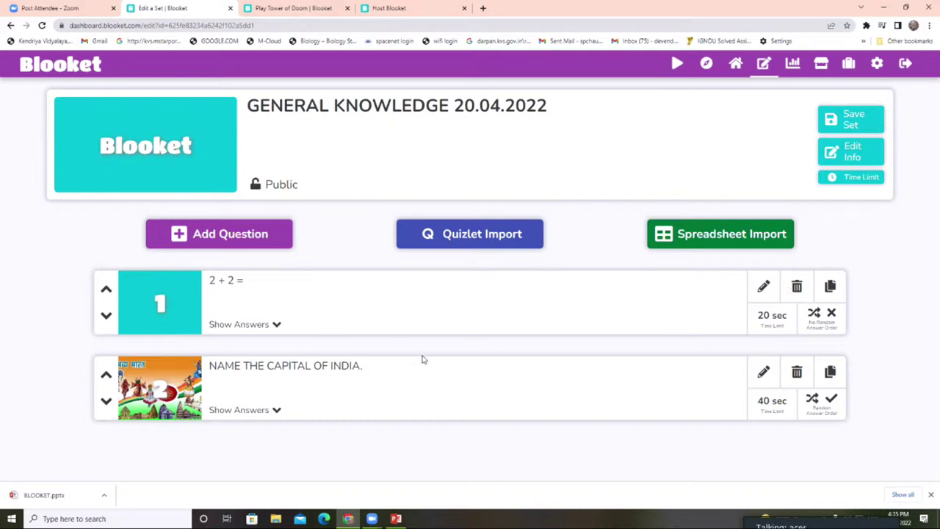
{"action": "left_click", "coordinate": [839, 120]}
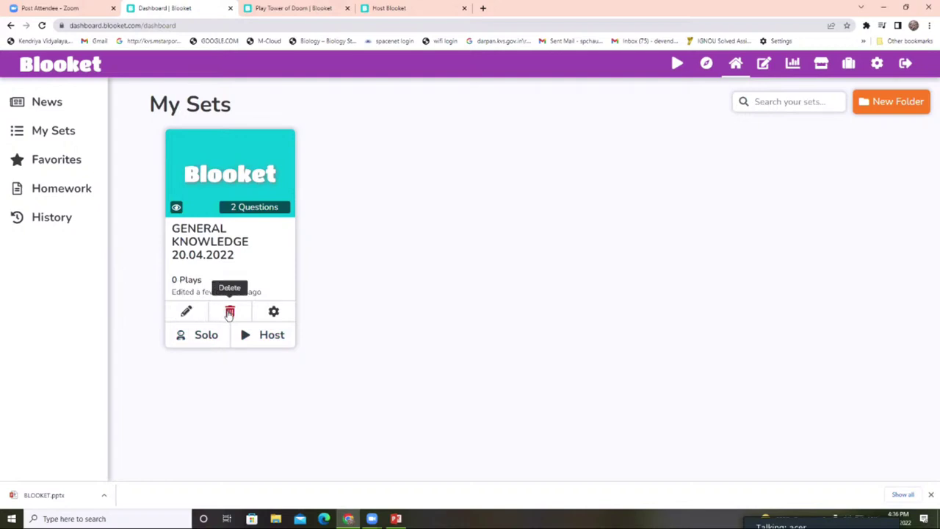
- Decline the Merge upgrade prompt, copy the GENERAL KNOWLEDGE 20.04.2022 set's link, and host it
{"action": "mouse_move", "coordinate": [267, 315]}
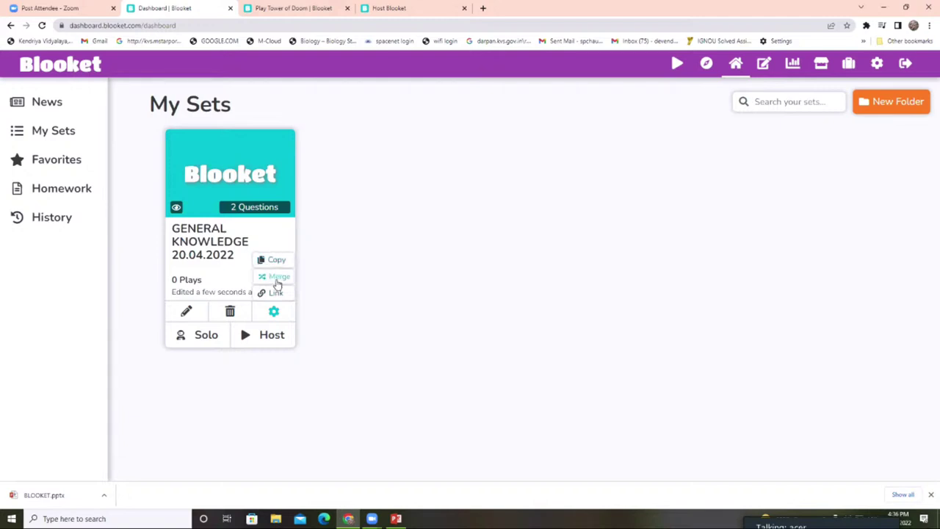
{"action": "left_click", "coordinate": [289, 281]}
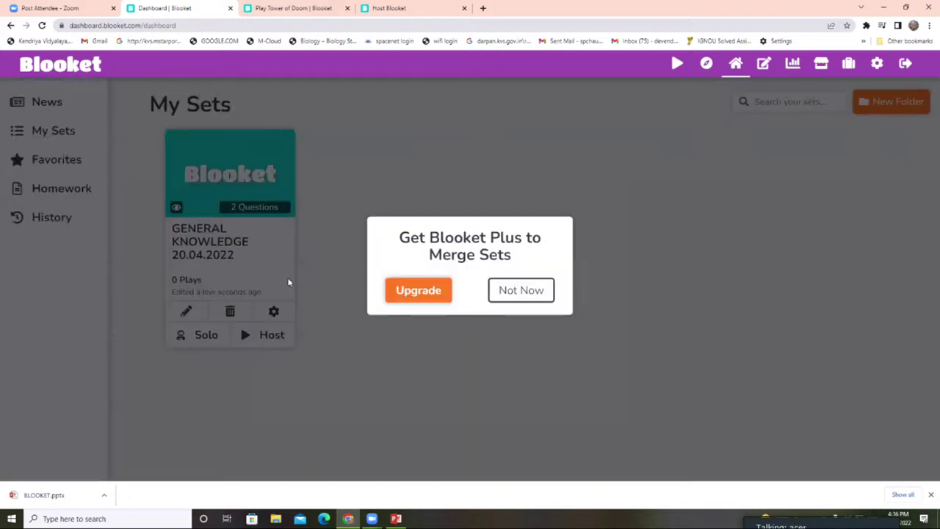
{"action": "left_click", "coordinate": [511, 293]}
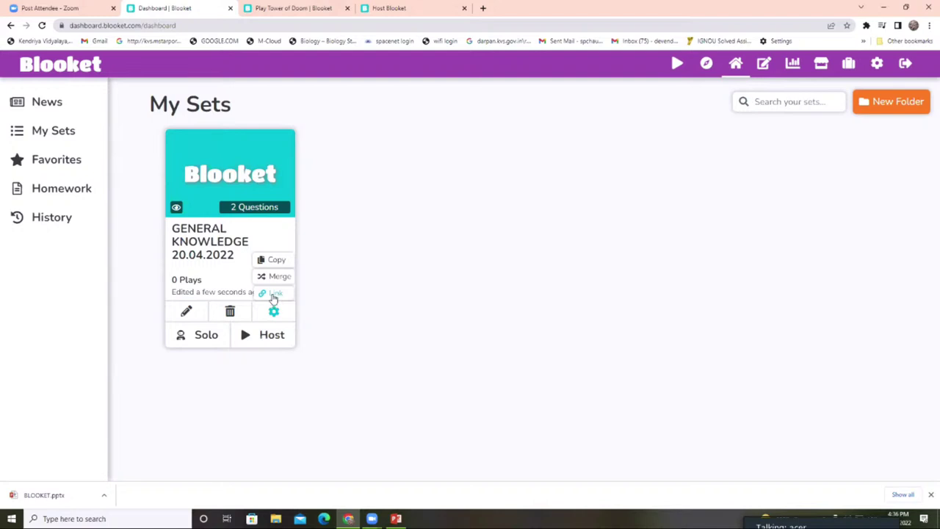
{"action": "left_click", "coordinate": [273, 295]}
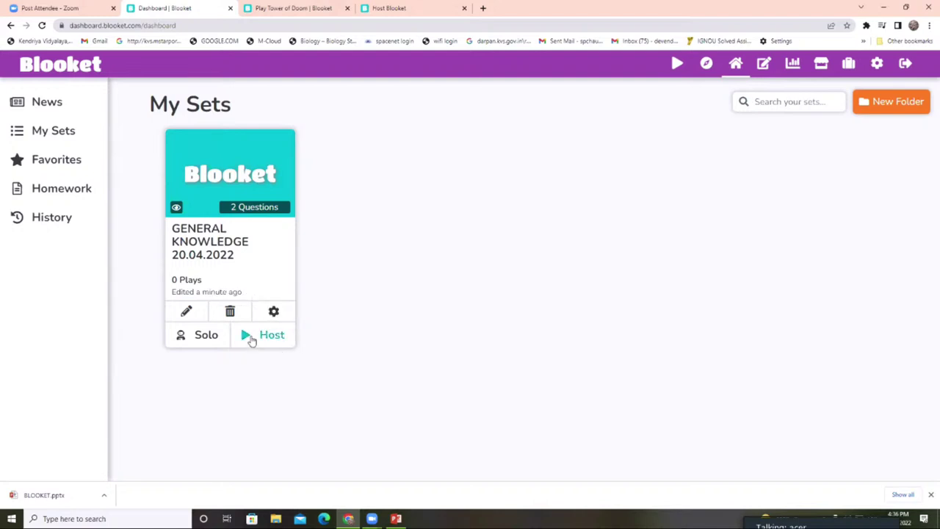
{"action": "left_click", "coordinate": [250, 339]}
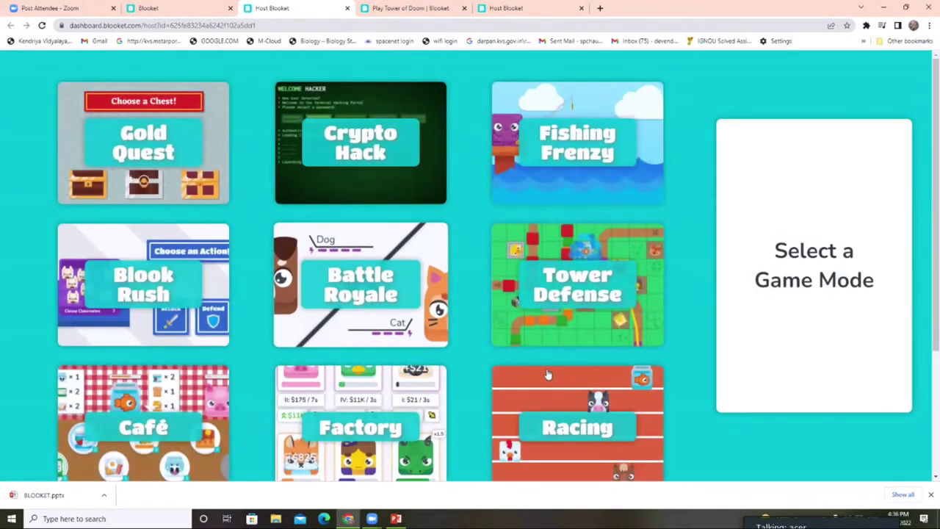
- Pick Racing as the game mode and bring up its host settings
{"action": "scroll", "coordinate": [552, 315], "scroll_direction": "down", "scroll_amount": 2}
{"action": "left_click", "coordinate": [552, 316]}
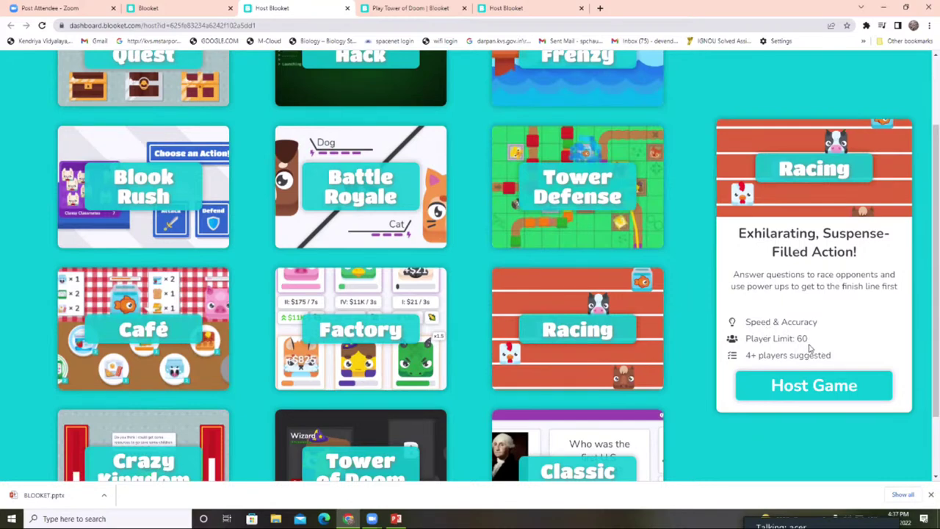
{"action": "left_click", "coordinate": [822, 391]}
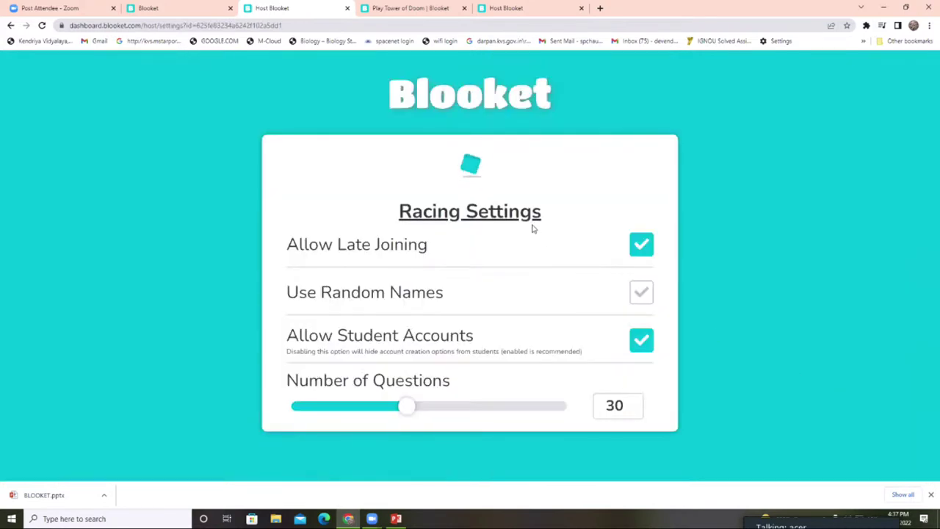
- Start the Racing game, mute the lobby sound, and return to the My Sets tab
{"action": "scroll", "coordinate": [531, 227], "scroll_direction": "down", "scroll_amount": 1}
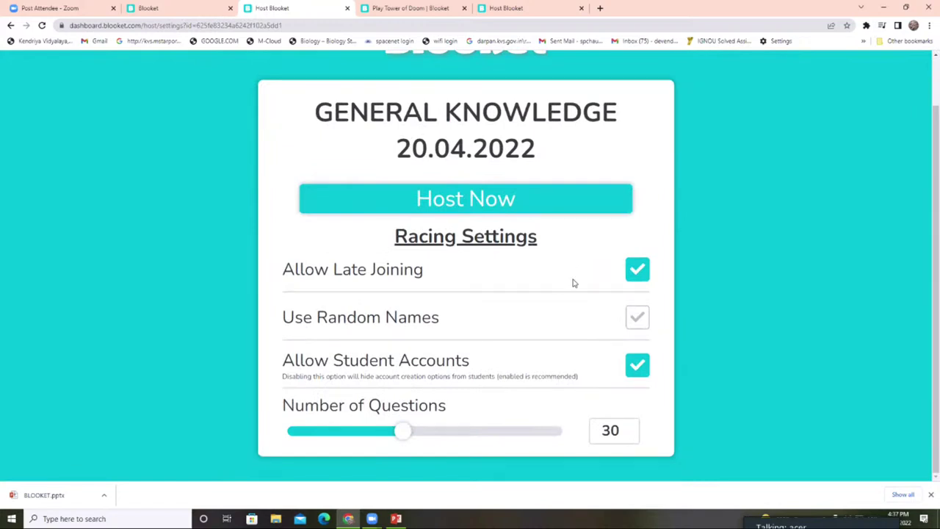
{"action": "left_click", "coordinate": [489, 200]}
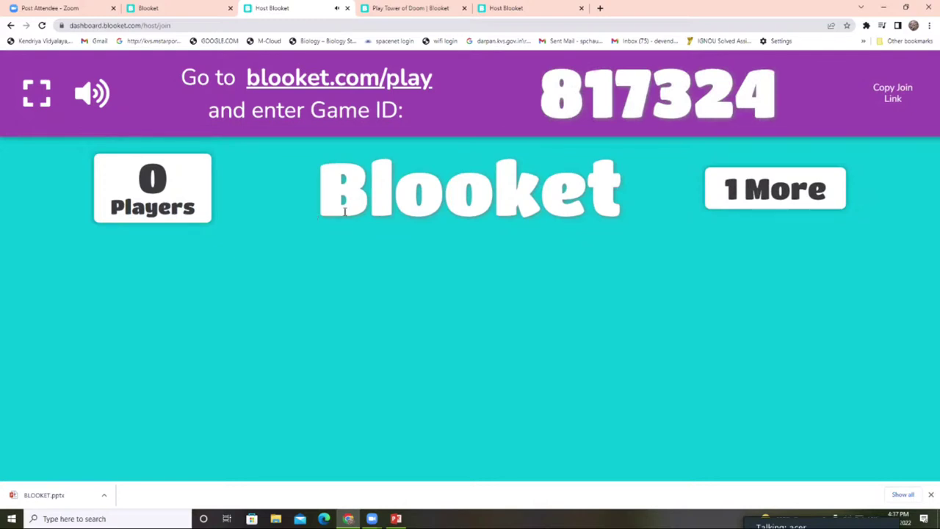
{"action": "left_click", "coordinate": [92, 93]}
{"action": "left_click", "coordinate": [150, 8]}
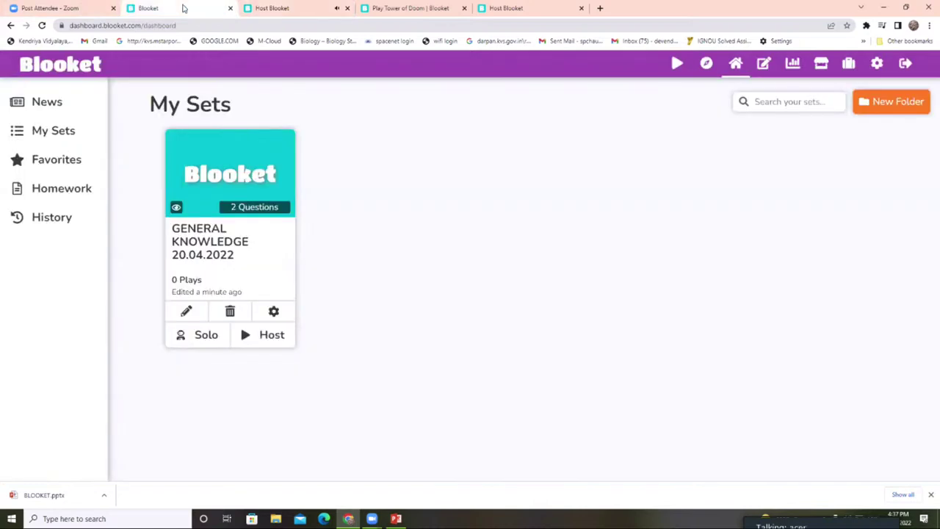
- Browse the My Sets and Favorites lists in the dashboard sidebar
{"action": "left_click", "coordinate": [58, 130]}
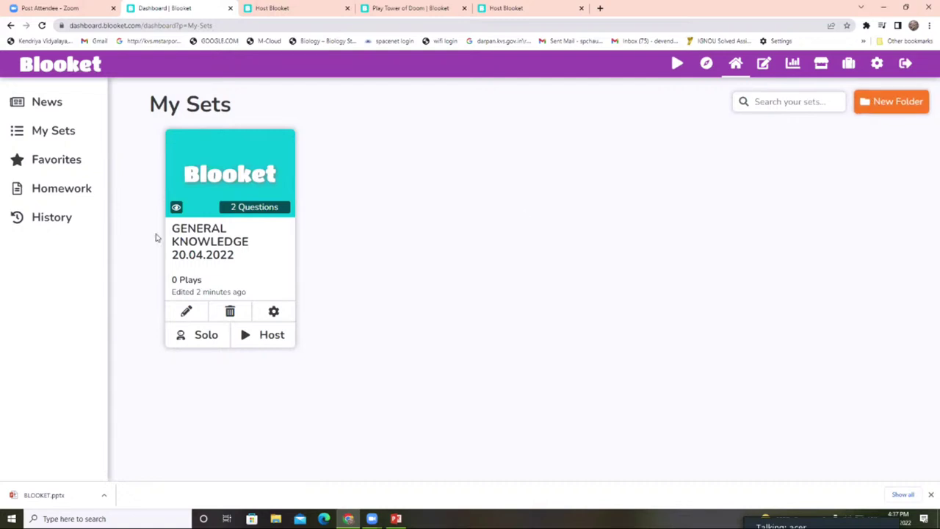
{"action": "left_click", "coordinate": [64, 129]}
{"action": "left_click", "coordinate": [55, 168]}
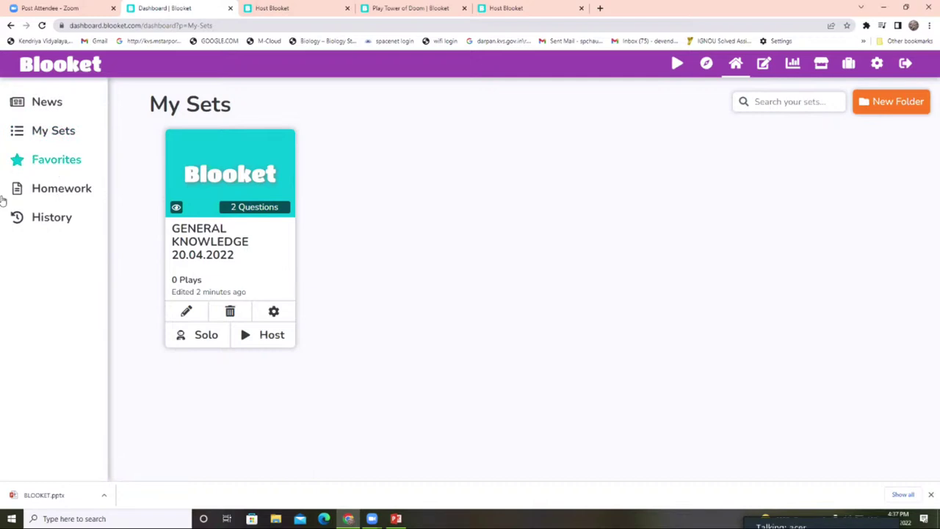
- Go to the Homework page and read the FAQ on assigning homework
{"action": "left_click", "coordinate": [46, 188]}
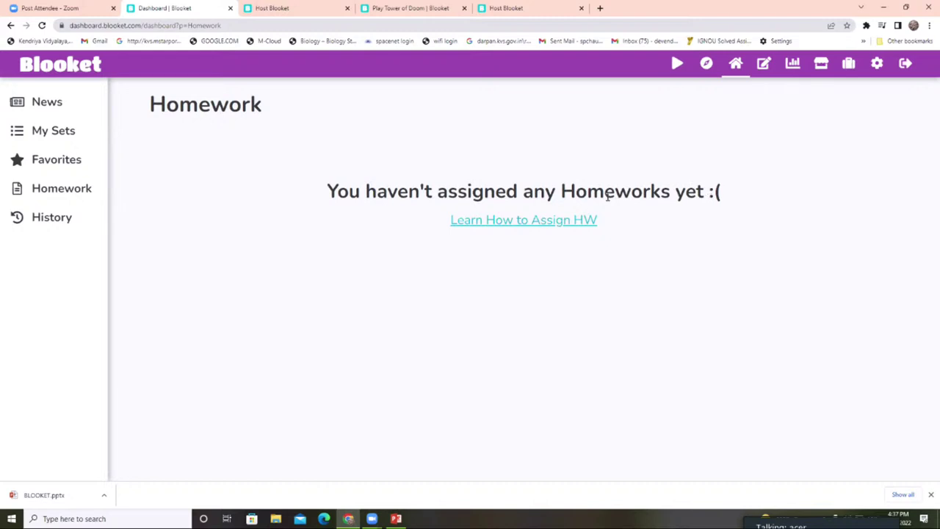
{"action": "left_click", "coordinate": [526, 222]}
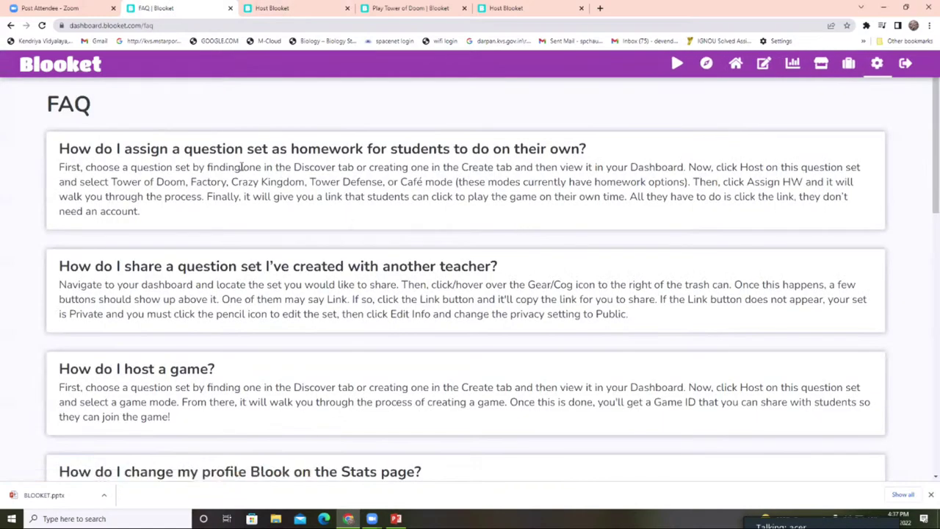
{"action": "scroll", "coordinate": [220, 256], "scroll_direction": "down", "scroll_amount": 1}
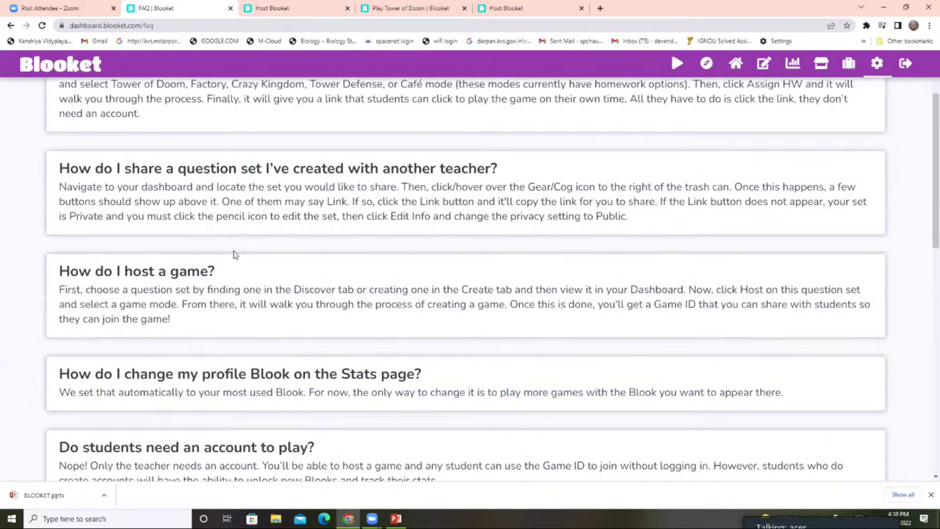
{"action": "scroll", "coordinate": [234, 253], "scroll_direction": "down", "scroll_amount": 1}
{"action": "scroll", "coordinate": [234, 252], "scroll_direction": "up", "scroll_amount": 1}
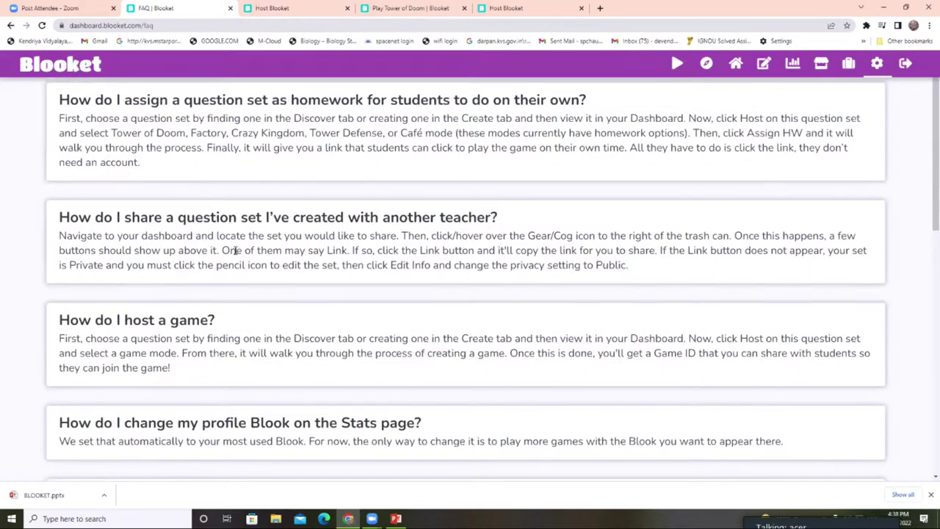
{"action": "scroll", "coordinate": [235, 250], "scroll_direction": "up", "scroll_amount": 1}
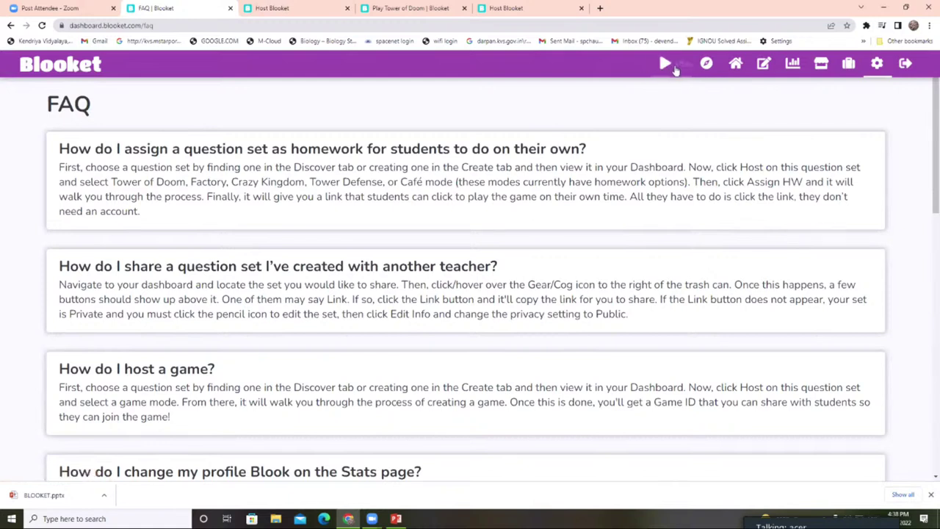
- Delete the GENERAL KNOWLEDGE 20.04.2022 set from My Sets, then begin Create a Set
{"action": "left_click", "coordinate": [694, 64]}
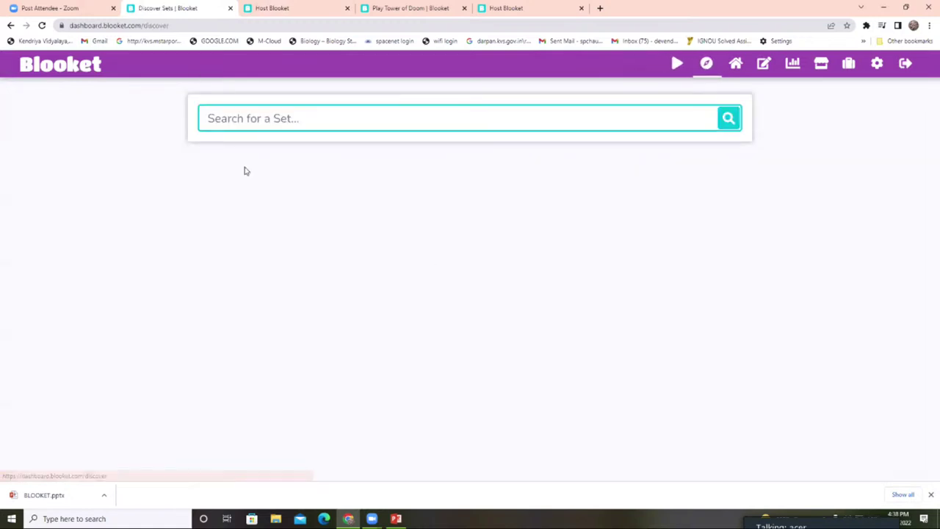
{"action": "left_click", "coordinate": [45, 68]}
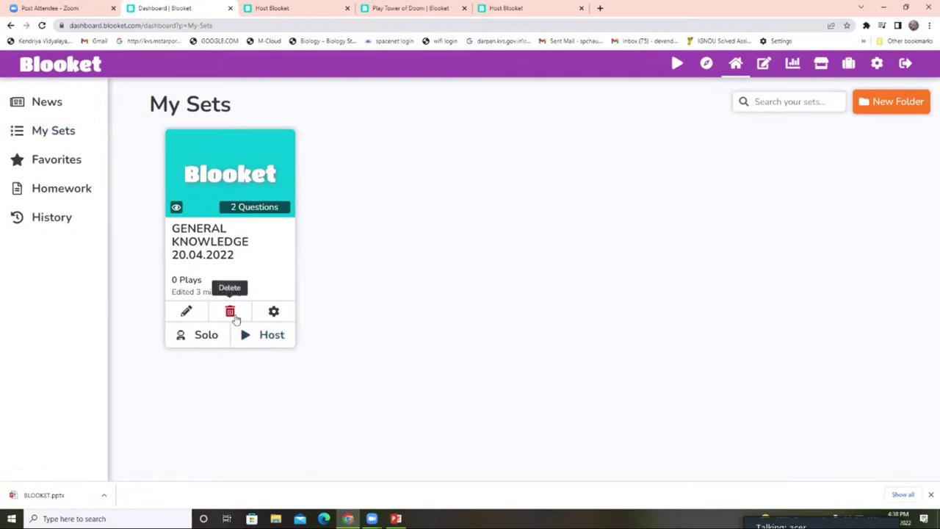
{"action": "left_click", "coordinate": [230, 312]}
{"action": "left_click", "coordinate": [408, 296]}
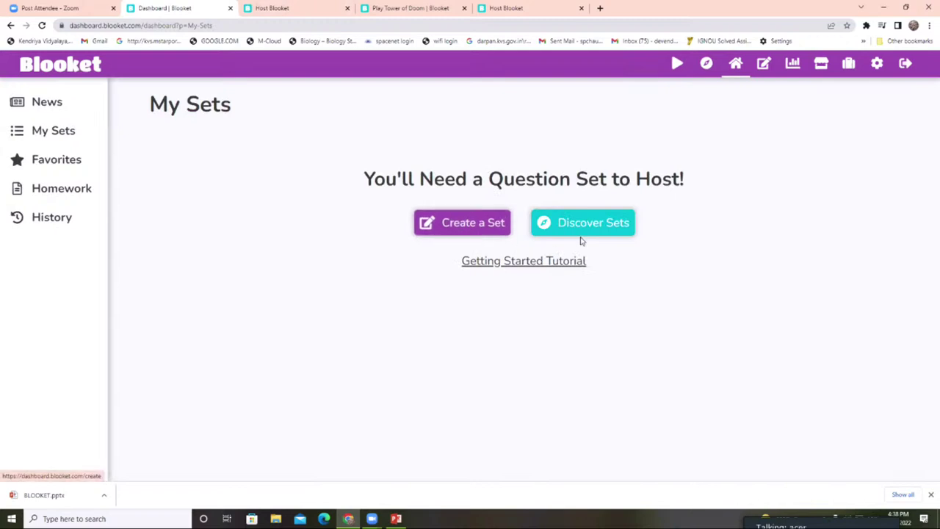
{"action": "left_click", "coordinate": [468, 226]}
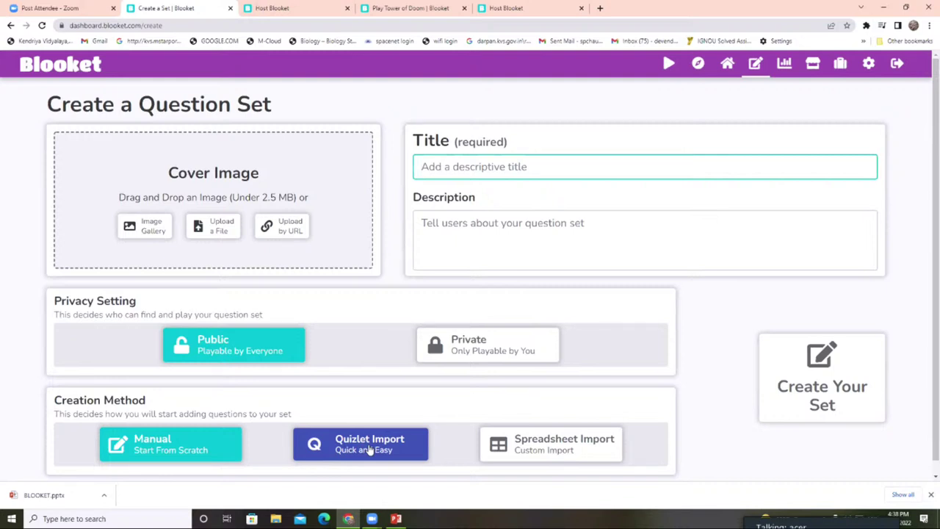
- Create a Quizlet Import set titled '20.04.2022' and launch Search Quizlet in a new tab
{"action": "left_click", "coordinate": [370, 451]}
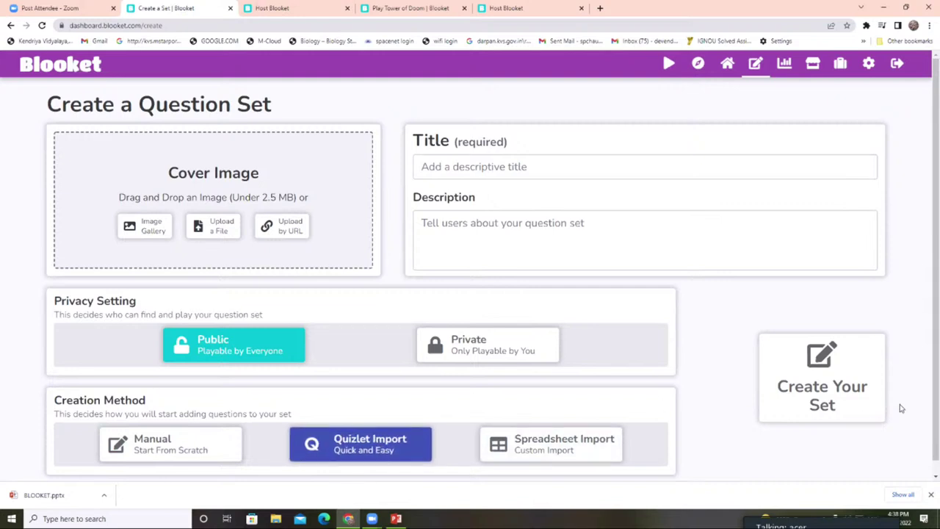
{"action": "left_click", "coordinate": [443, 167]}
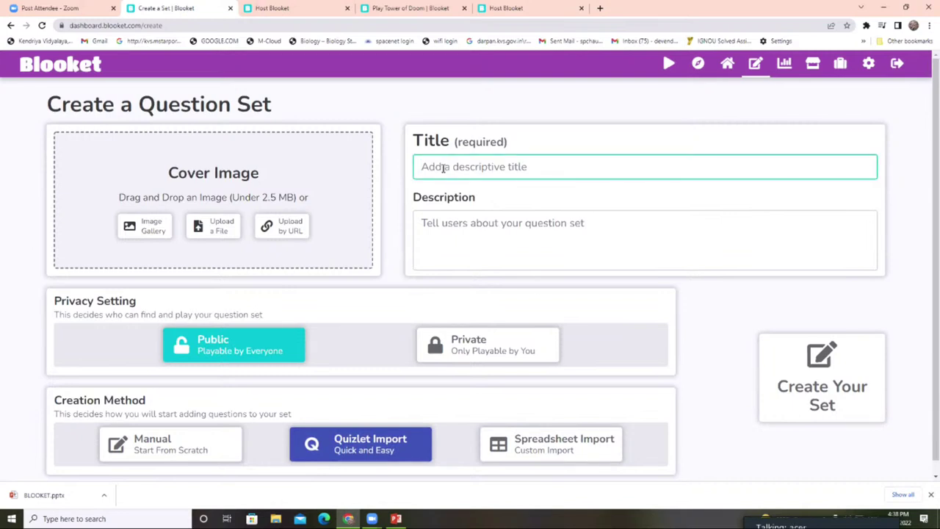
{"action": "type", "text": "20.04.2022"}
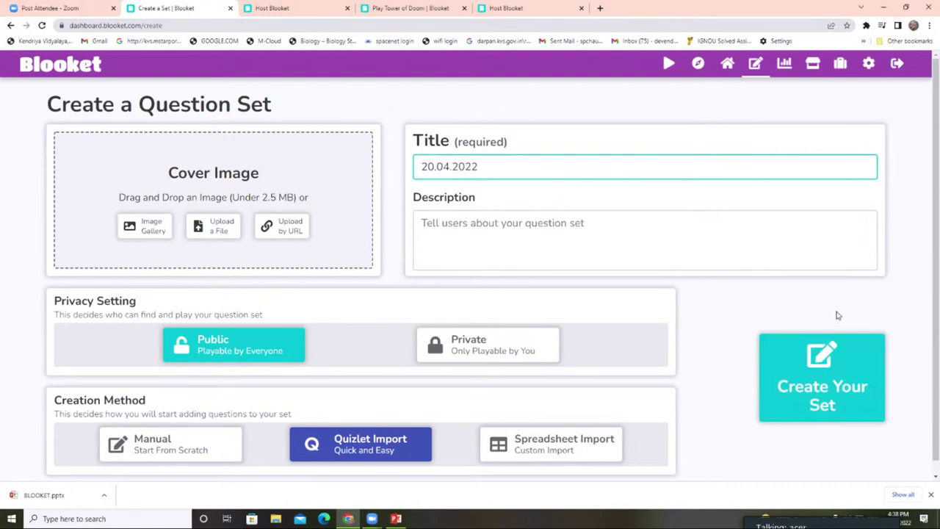
{"action": "left_click", "coordinate": [801, 393]}
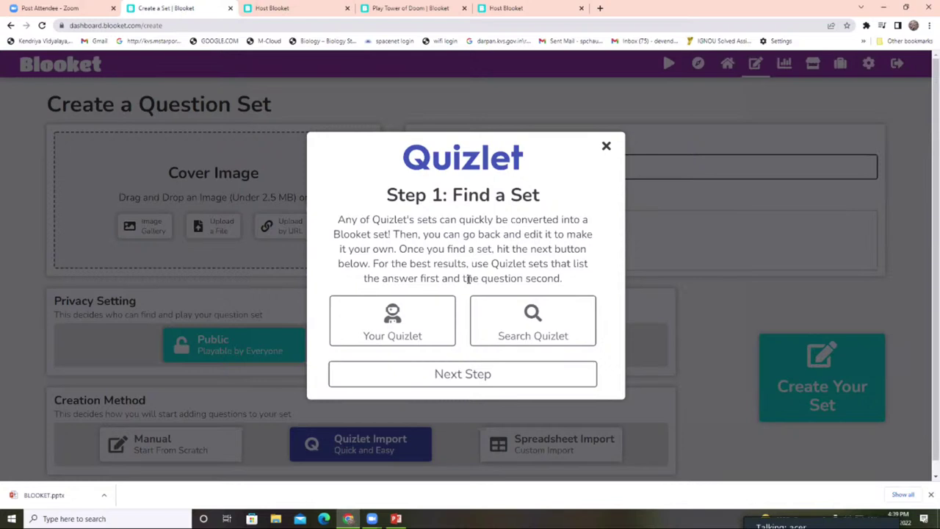
{"action": "scroll", "coordinate": [467, 279], "scroll_direction": "down", "scroll_amount": 1}
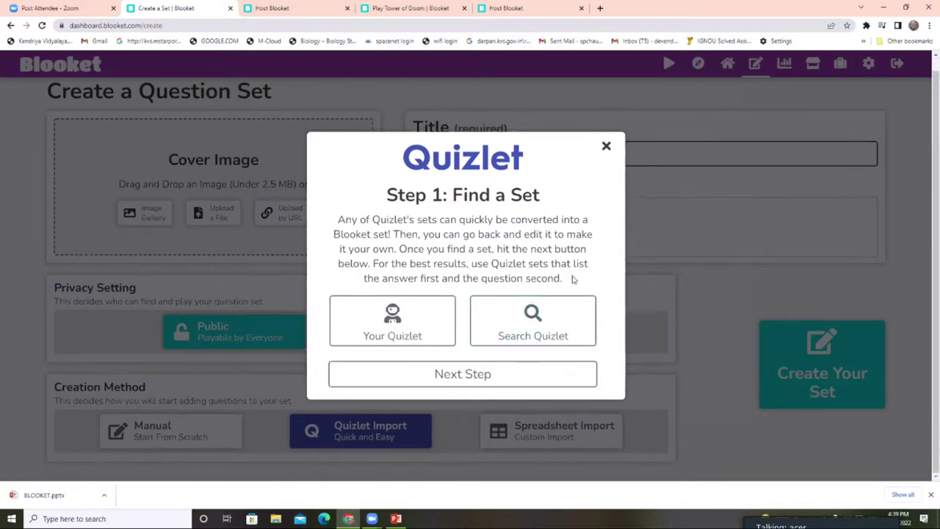
{"action": "left_click", "coordinate": [534, 322]}
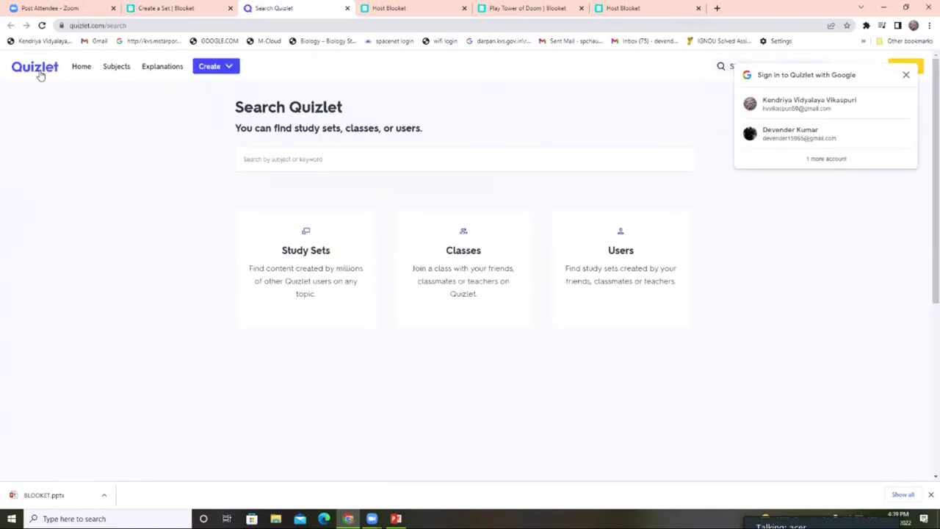
- Dismiss the Google sign-in and search Quizlet for PHOTOSYNTHESIS, then return to the Blooket tab
{"action": "left_click", "coordinate": [905, 74]}
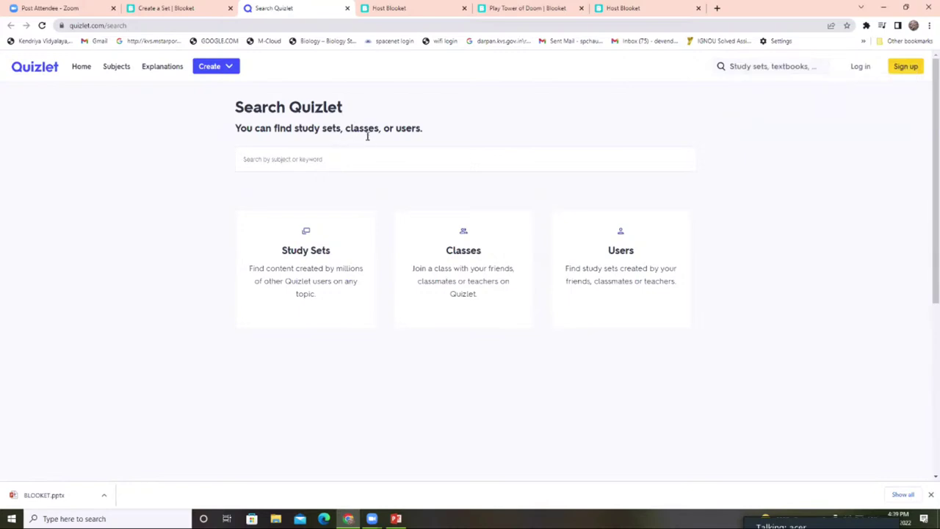
{"action": "left_click", "coordinate": [314, 159]}
{"action": "type", "text": "P"}
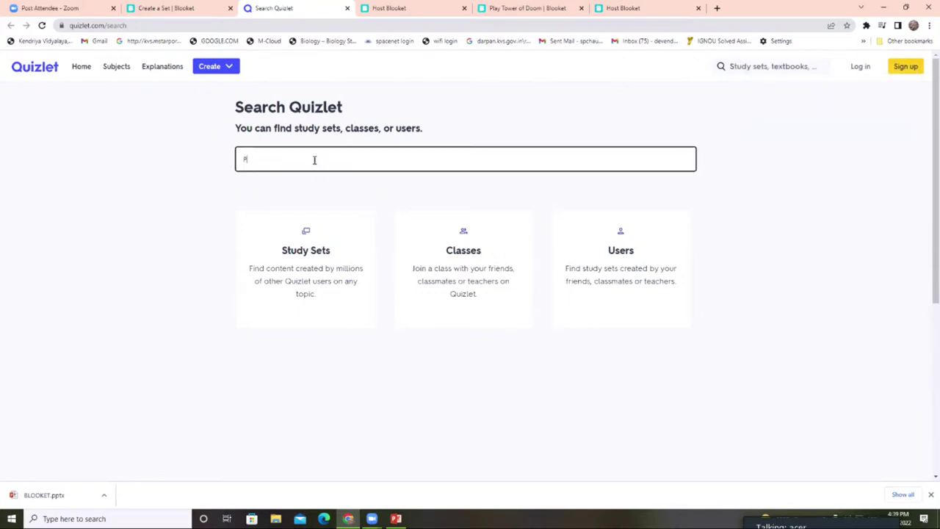
{"action": "type", "text": "HOTOSYNTHESIS"}
{"action": "left_click", "coordinate": [303, 231]}
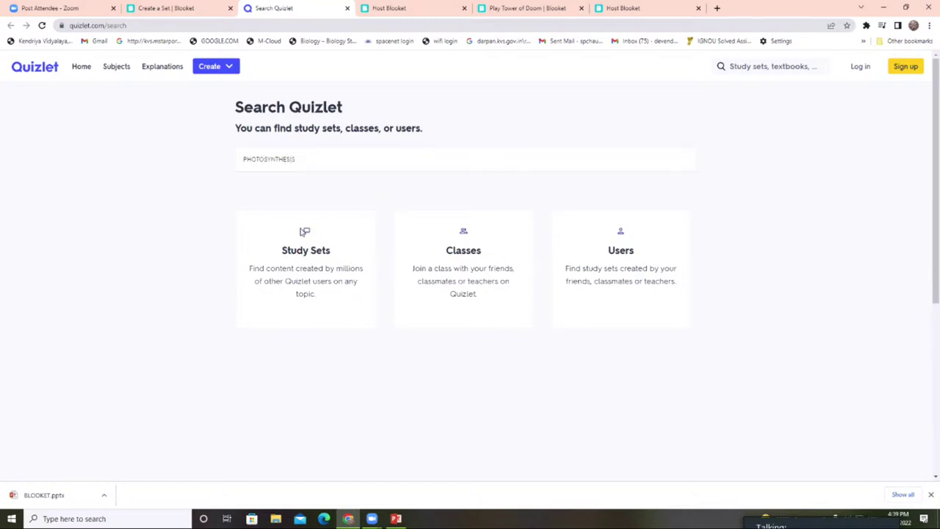
{"action": "left_click", "coordinate": [303, 159]}
{"action": "key", "text": "Return"}
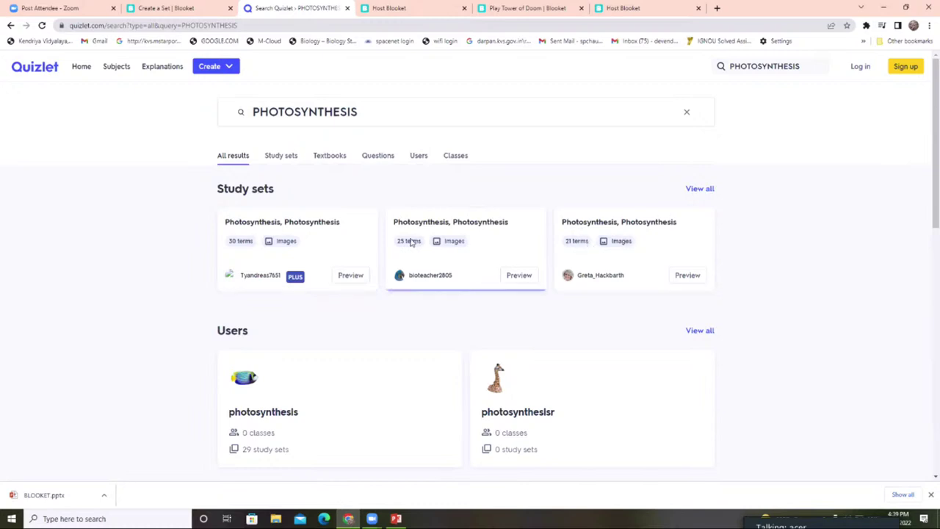
{"action": "left_click", "coordinate": [175, 8]}
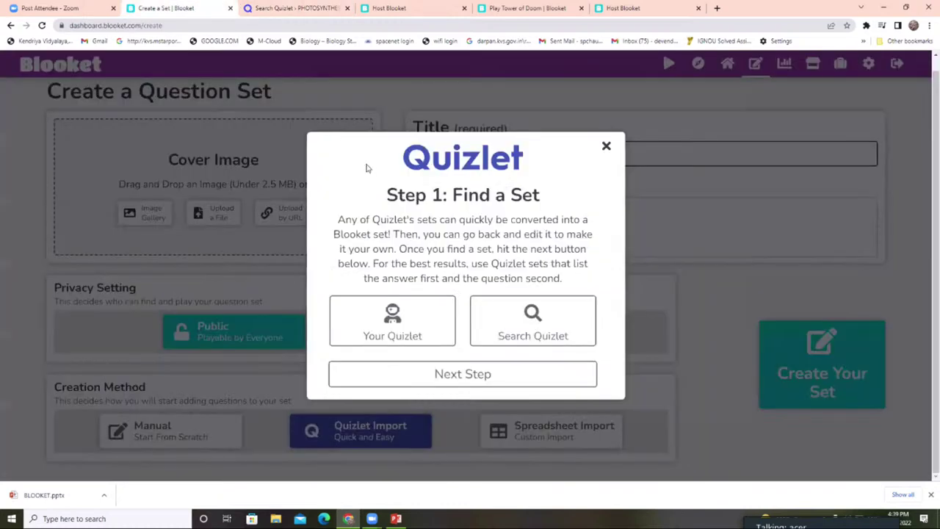
- Advance to the Quizlet export instructions and scroll through them
{"action": "left_click", "coordinate": [484, 376]}
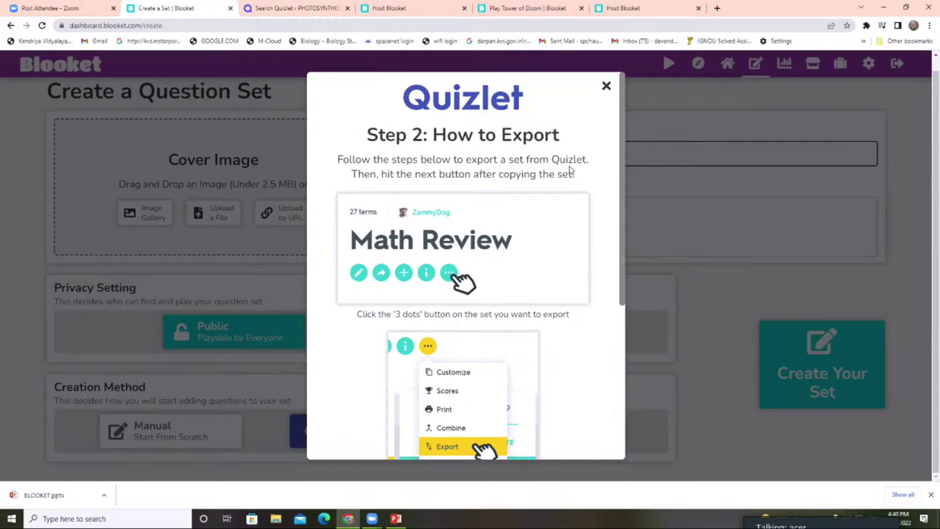
{"action": "scroll", "coordinate": [481, 282], "scroll_direction": "down", "scroll_amount": 1}
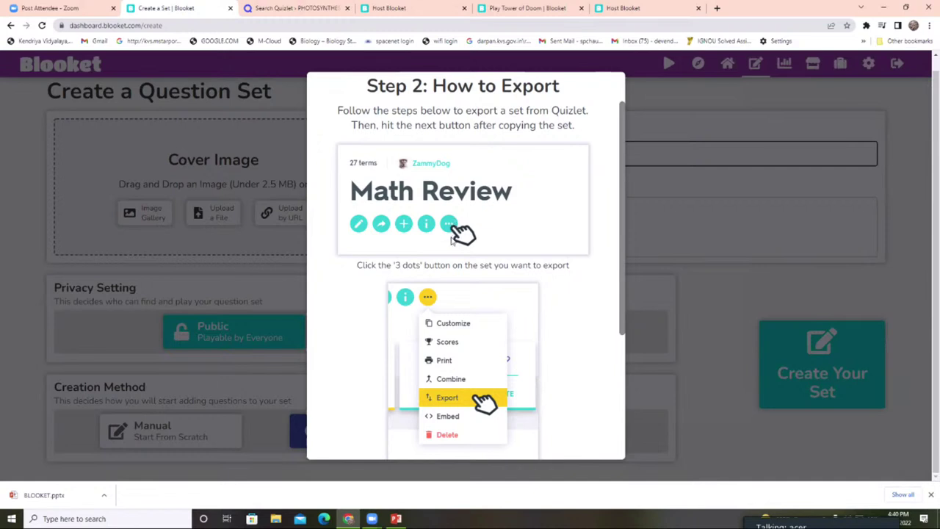
{"action": "scroll", "coordinate": [450, 242], "scroll_direction": "down", "scroll_amount": 2}
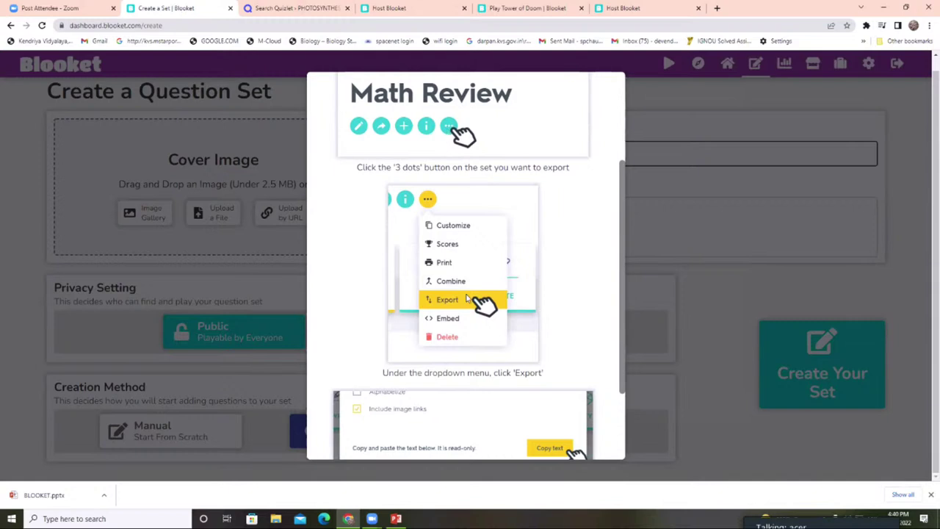
{"action": "scroll", "coordinate": [466, 298], "scroll_direction": "down", "scroll_amount": 1}
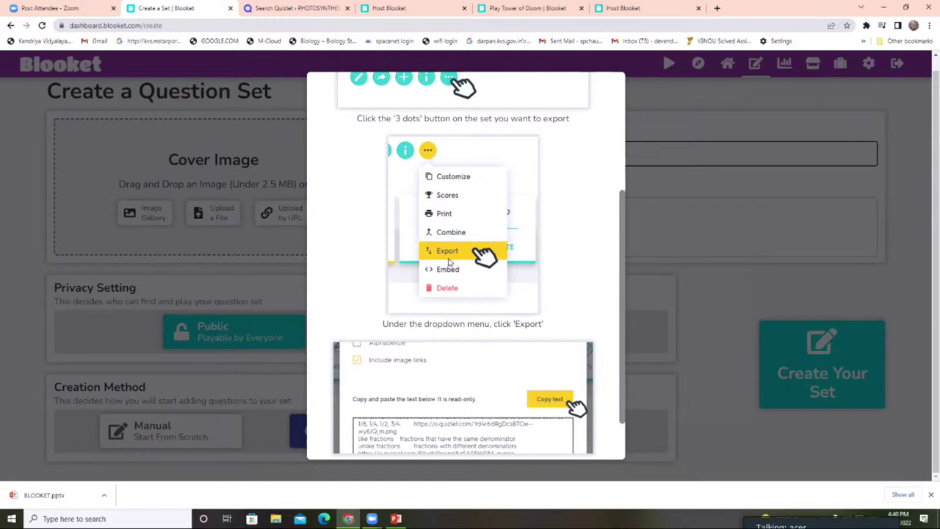
{"action": "scroll", "coordinate": [439, 262], "scroll_direction": "down", "scroll_amount": 1}
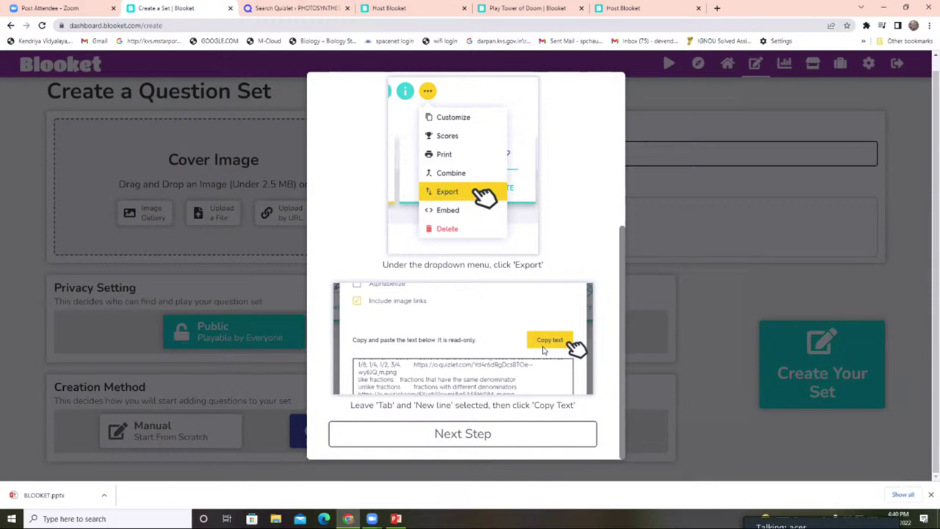
- Abandon the Quizlet import at the paste step and choose Spreadsheet Import instead
{"action": "left_click", "coordinate": [441, 433]}
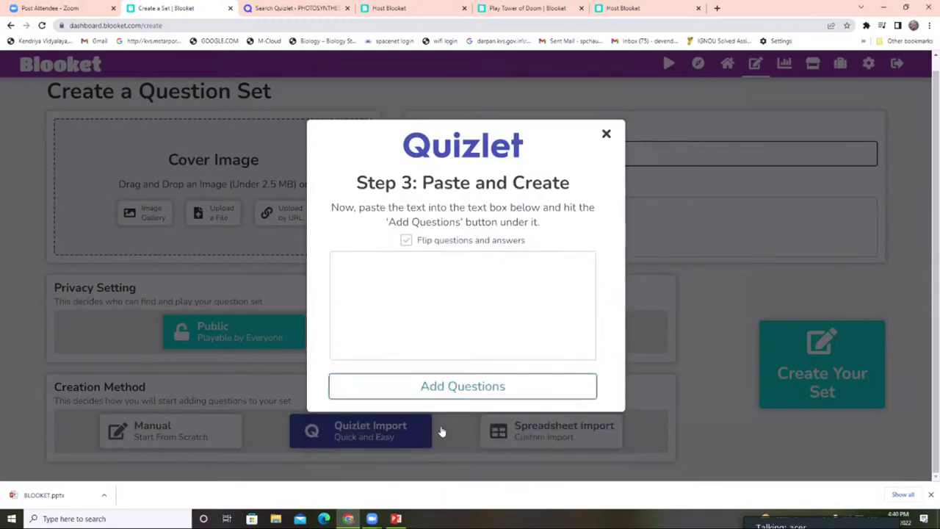
{"action": "left_click", "coordinate": [470, 269]}
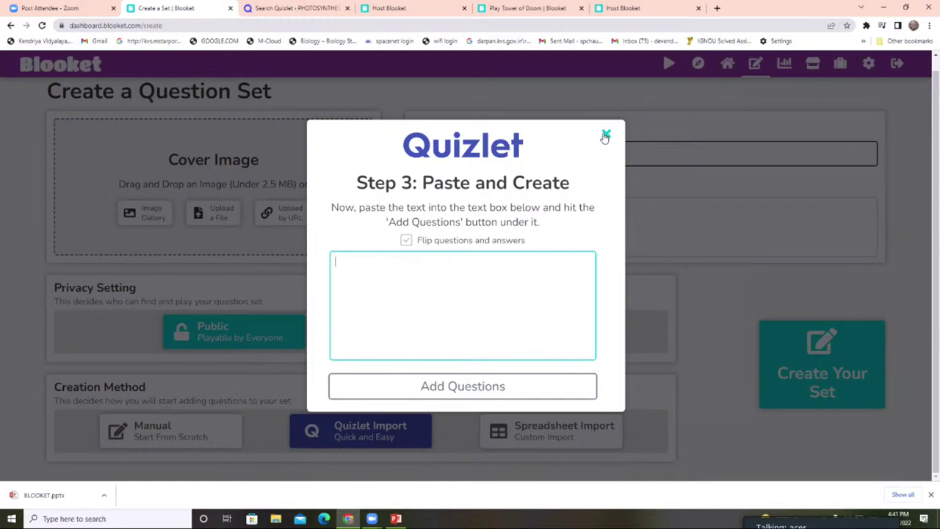
{"action": "left_click", "coordinate": [605, 135]}
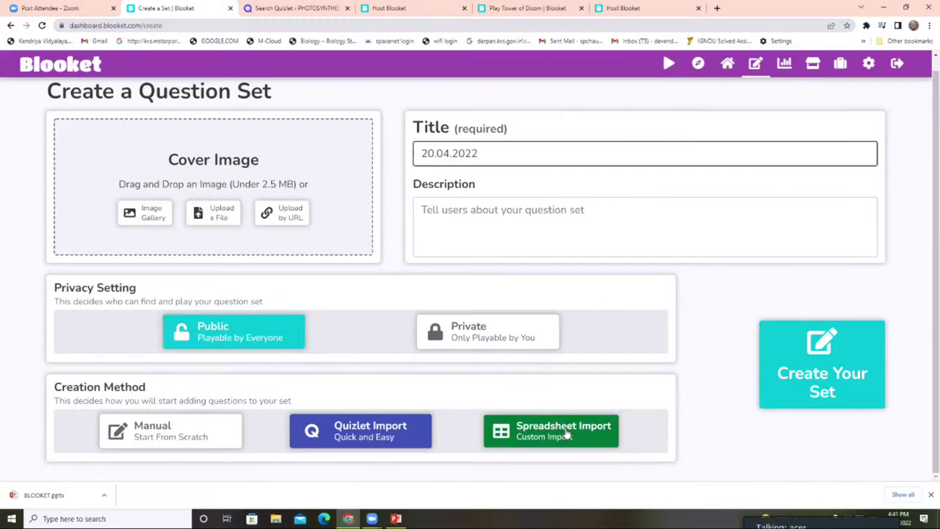
{"action": "left_click", "coordinate": [566, 435]}
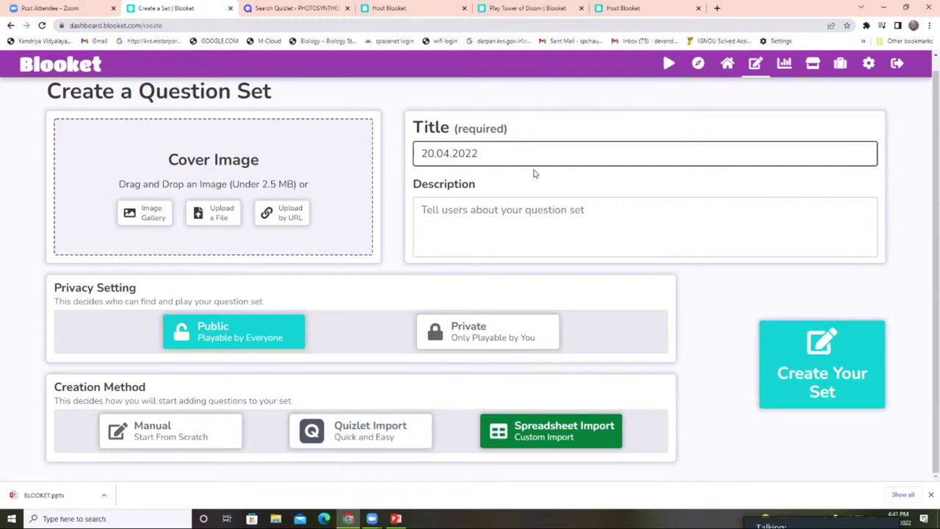
- Save the Blooket Spreadsheet Import Template.xlsx to the Desktop and open it from Chrome's download bar
{"action": "left_click", "coordinate": [855, 378]}
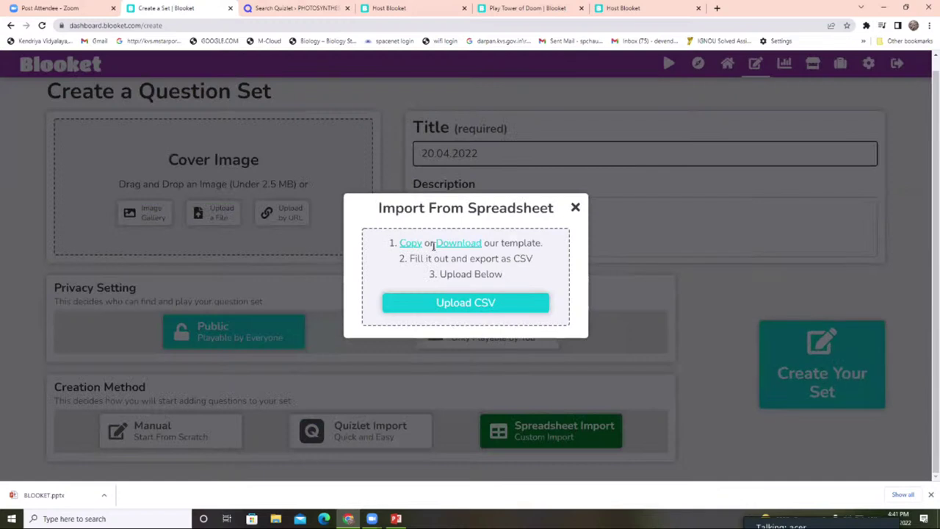
{"action": "left_click", "coordinate": [474, 249]}
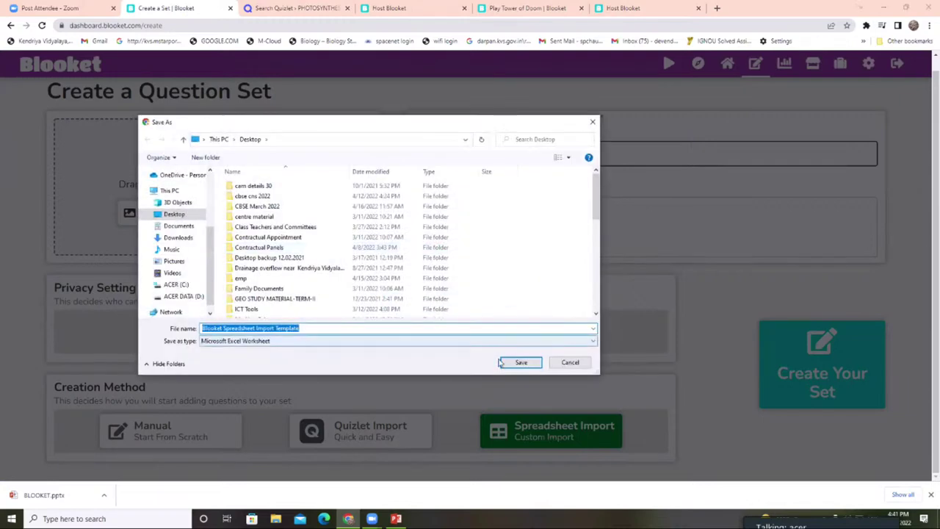
{"action": "left_click", "coordinate": [520, 362]}
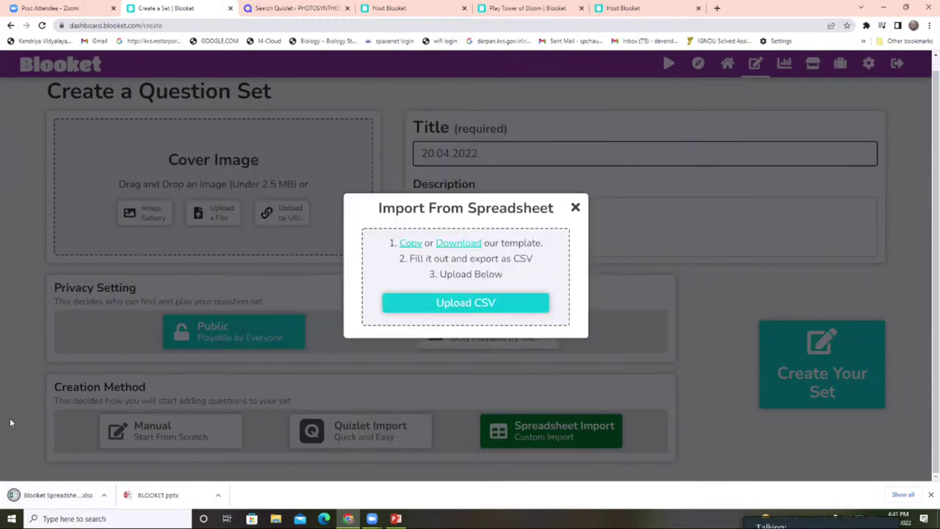
{"action": "left_click", "coordinate": [44, 494]}
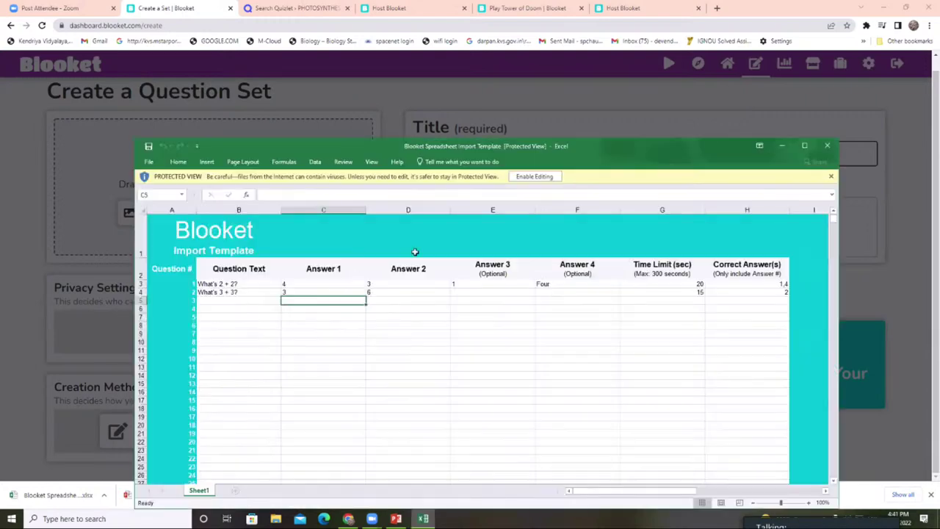
- Maximize Excel, enable editing, and review the sample row B3:H3 (time limit 20, correct answers 1,4)
{"action": "left_click", "coordinate": [804, 145]}
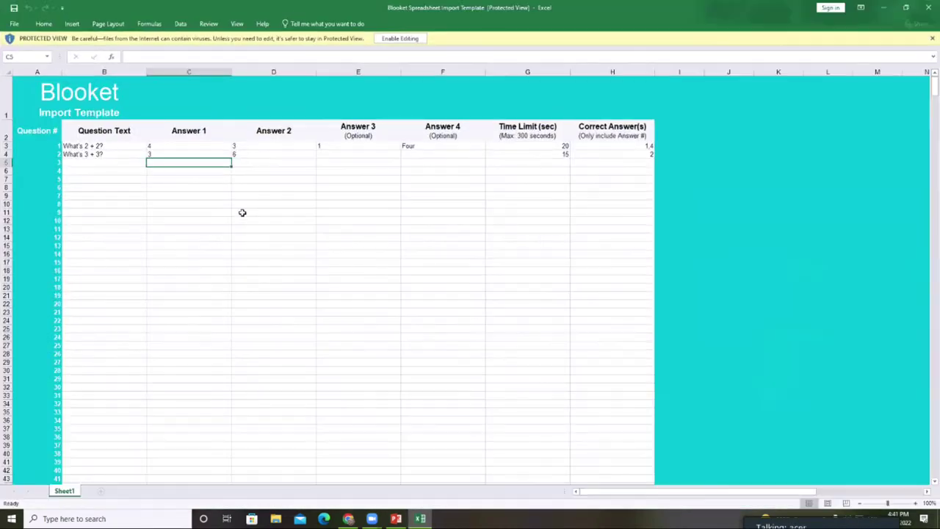
{"action": "left_click", "coordinate": [399, 38]}
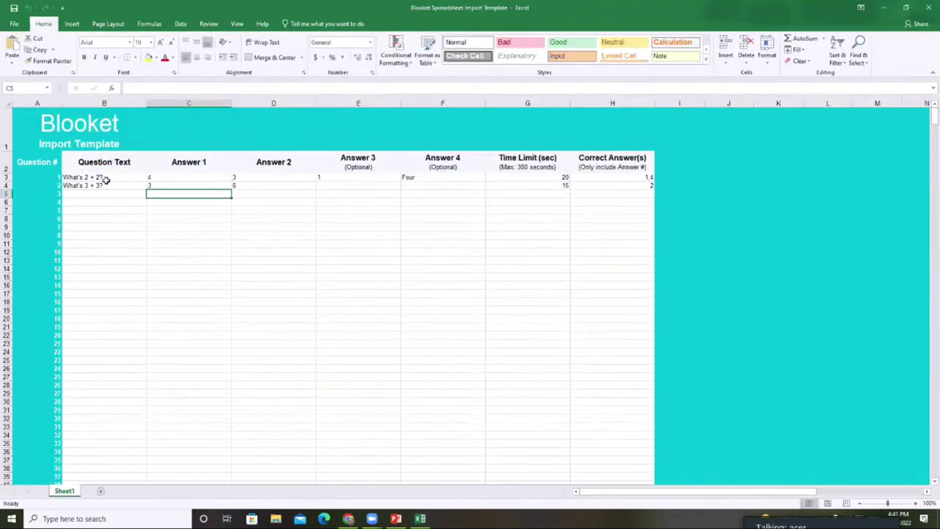
{"action": "left_click", "coordinate": [117, 178]}
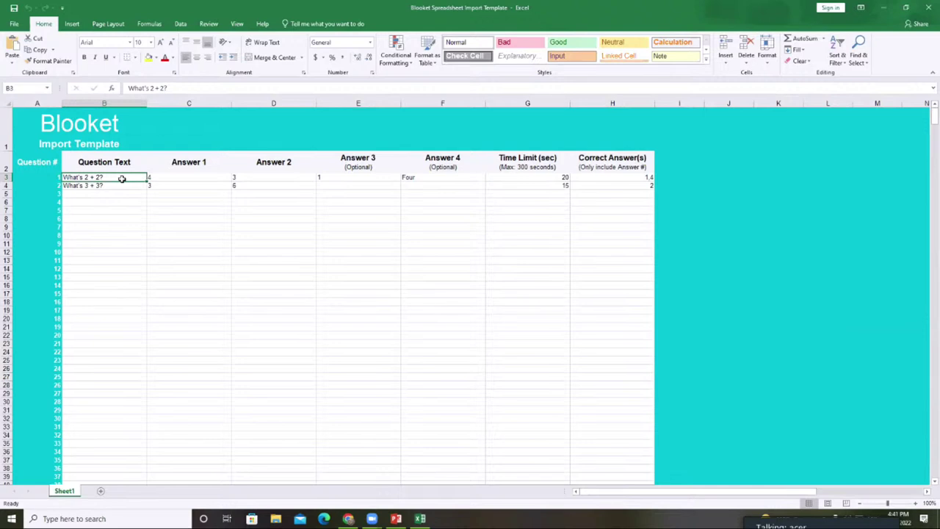
{"action": "left_click", "coordinate": [192, 176]}
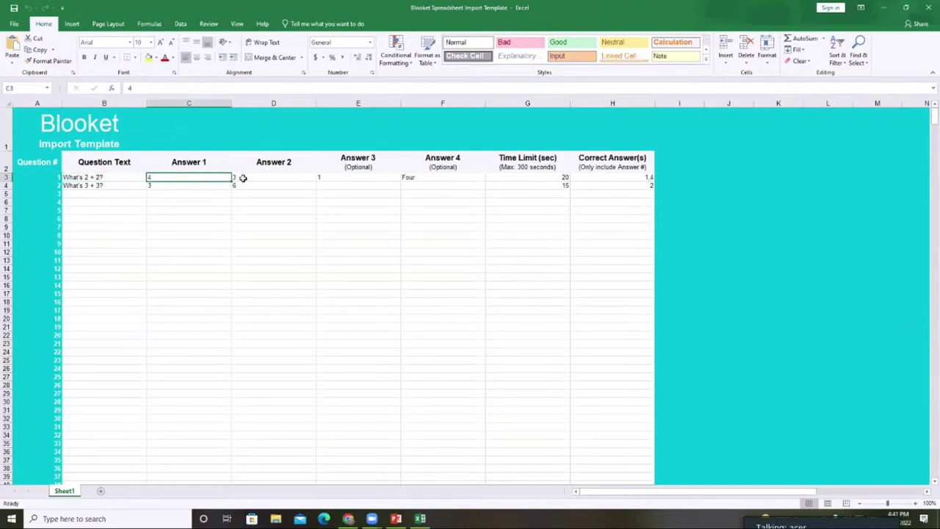
{"action": "left_click", "coordinate": [253, 177]}
{"action": "left_click", "coordinate": [338, 177]}
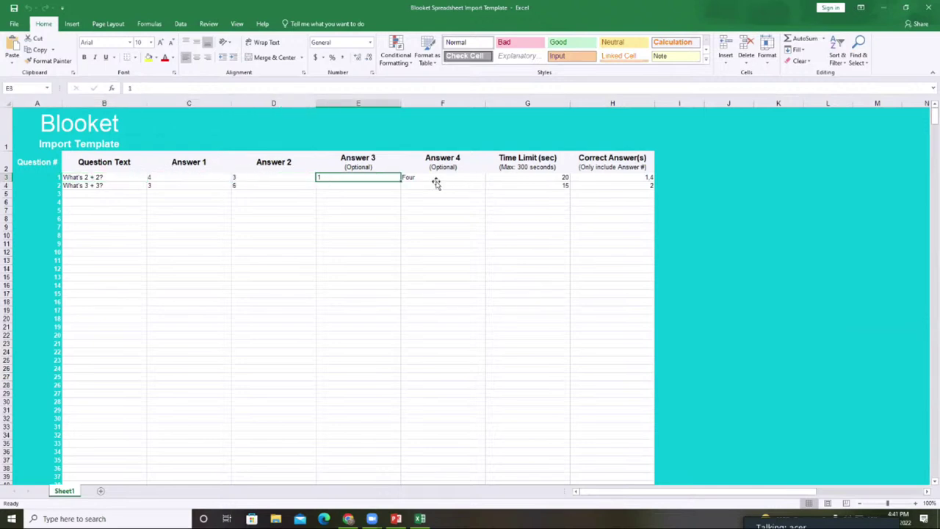
{"action": "left_click", "coordinate": [437, 178]}
{"action": "left_click", "coordinate": [503, 177]}
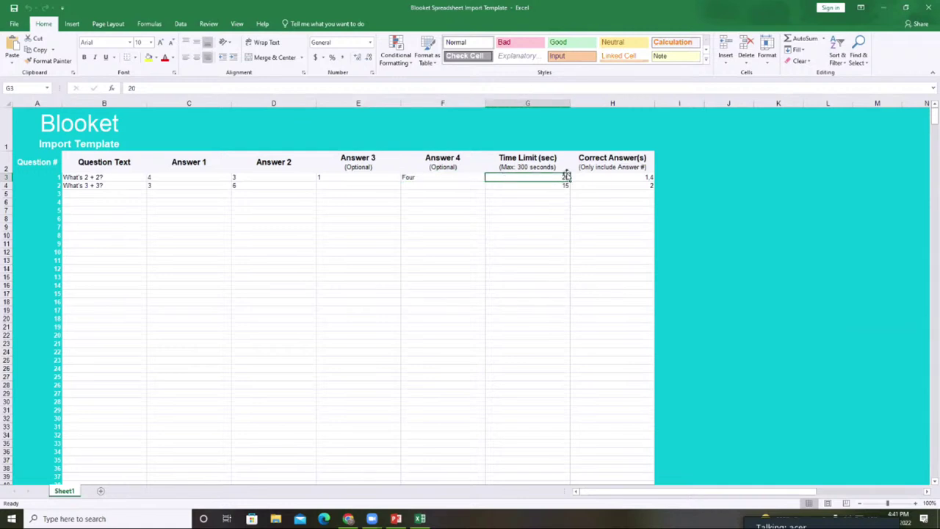
{"action": "left_click", "coordinate": [604, 178]}
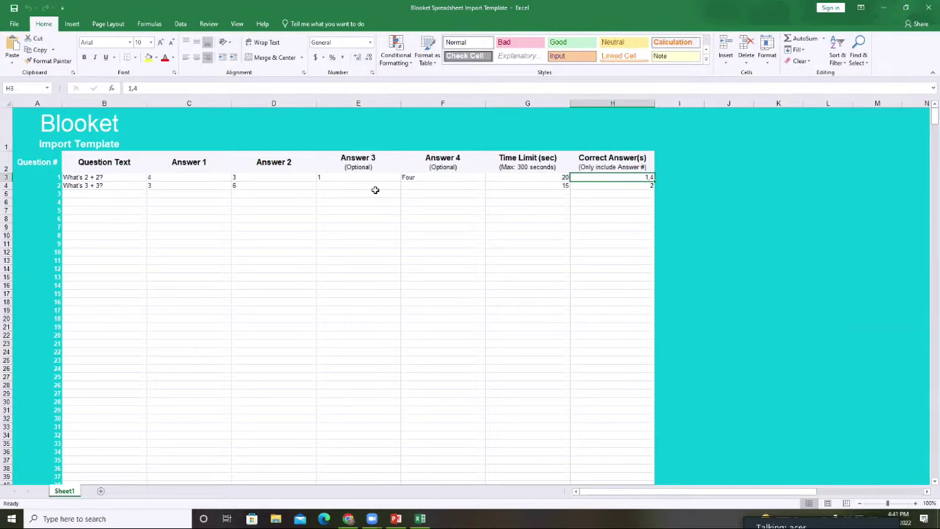
{"action": "left_click", "coordinate": [117, 179]}
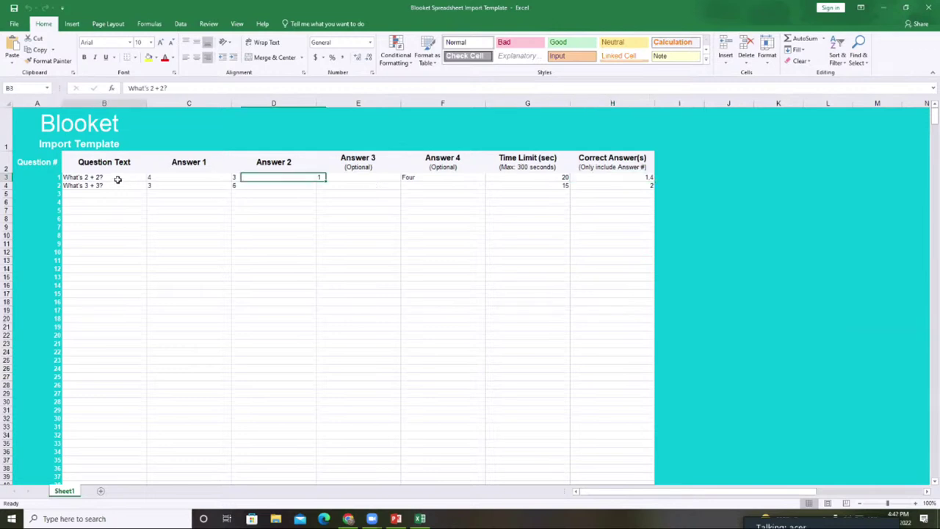
- Replace the sample questions with 'NAME THE CAPITAL OF INDIA' and 'IDENTIFY FLOWER'
{"action": "key", "text": "BackSpace"}
{"action": "type", "text": "NAME THE "}
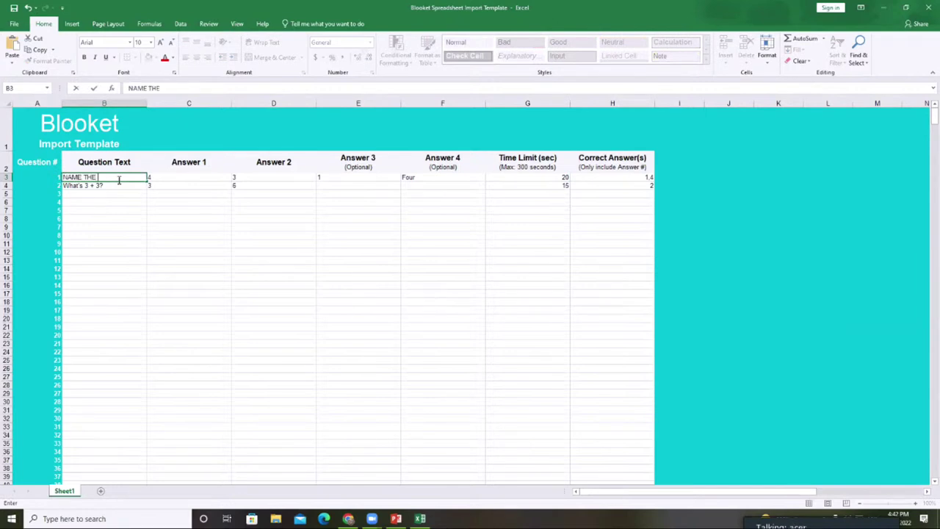
{"action": "type", "text": "CAPITAL OF INDIA"}
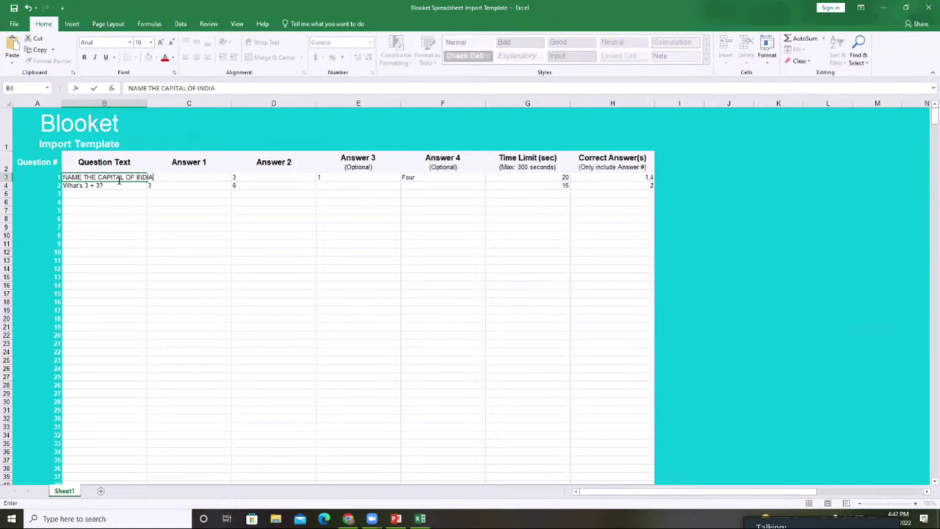
{"action": "left_click", "coordinate": [110, 187]}
{"action": "key", "text": "BackSpace"}
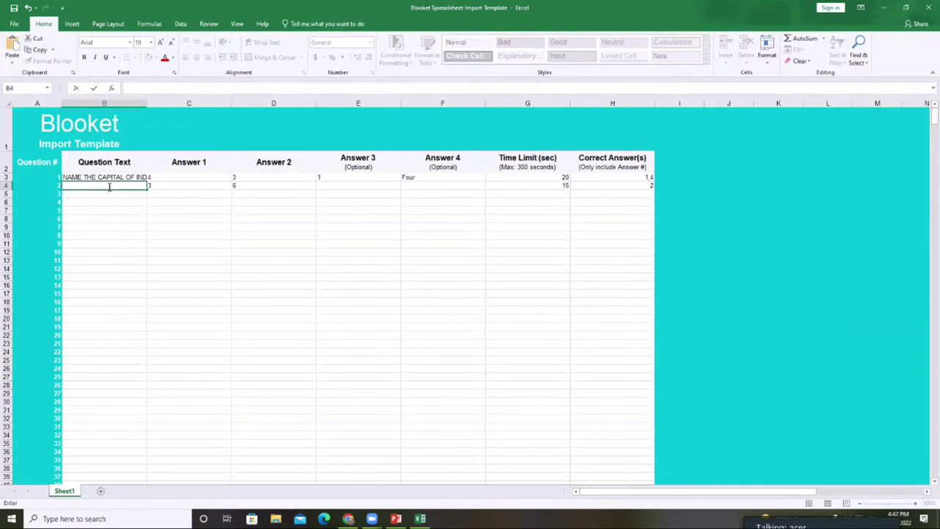
{"action": "type", "text": "IDENTIFY FLOWER"}
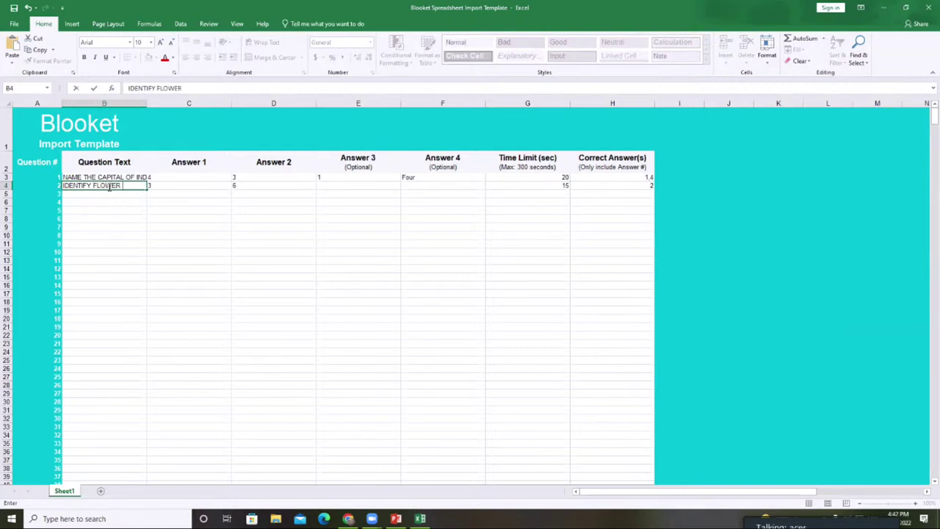
{"action": "left_click", "coordinate": [193, 178]}
- Enter the answers NEW DELHI, MUMBAI, KOLKATA and GUJRAT in C3:F3
{"action": "key", "text": "BackSpace"}
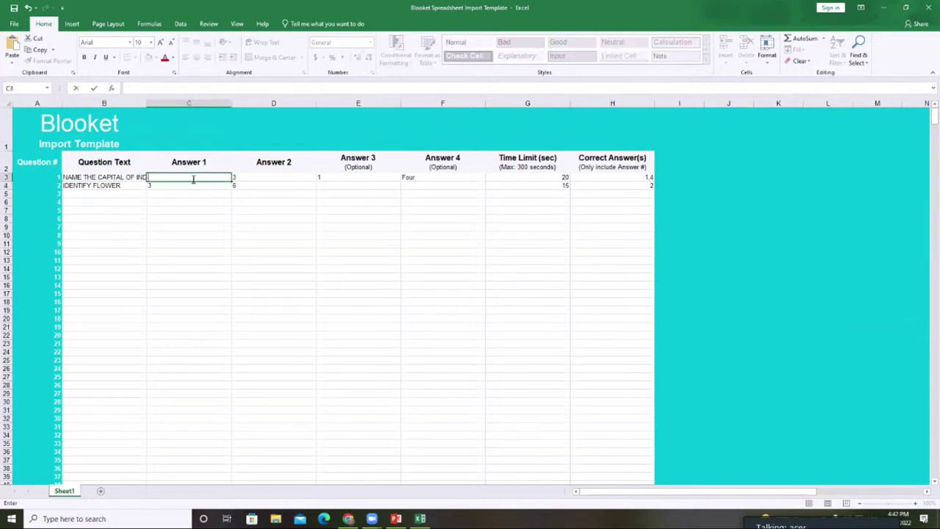
{"action": "type", "text": "NEW DELHI"}
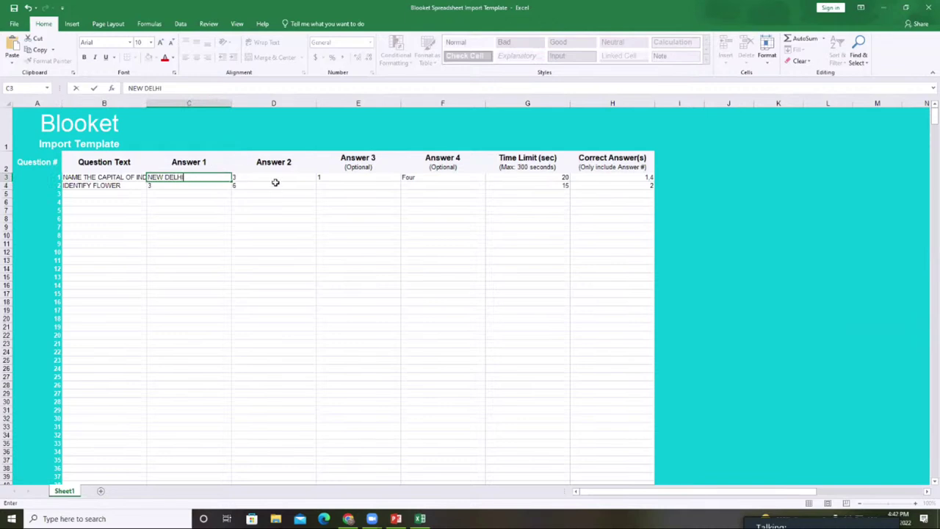
{"action": "left_click", "coordinate": [274, 178]}
{"action": "type", "text": "MUMBAI"}
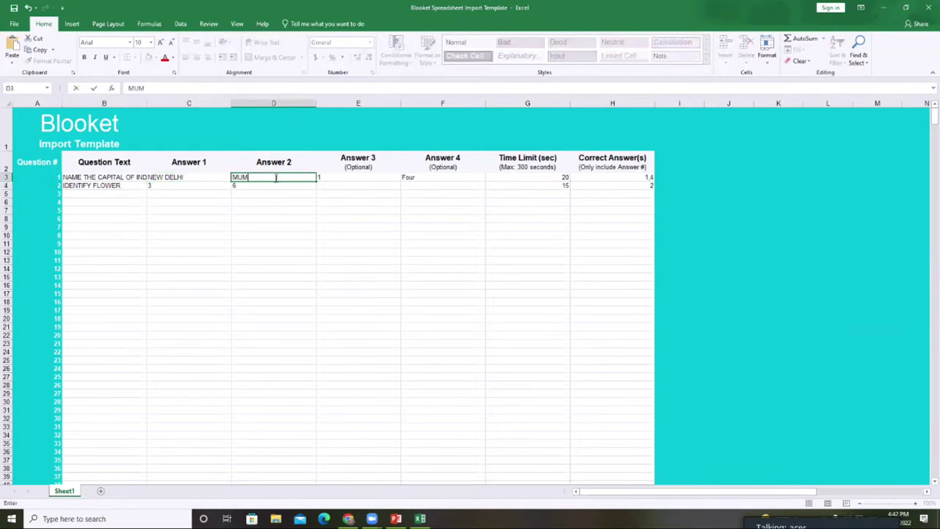
{"action": "left_click", "coordinate": [338, 176]}
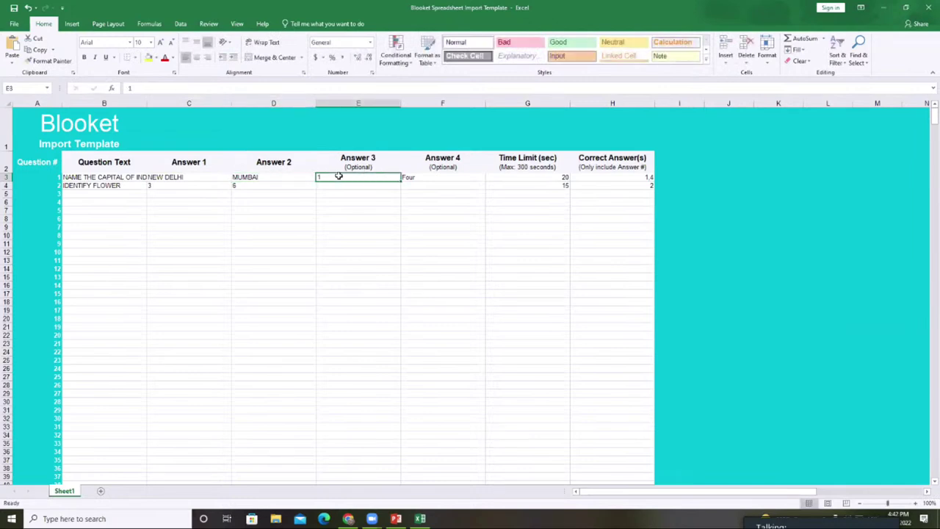
{"action": "type", "text": "KOLKATA"}
{"action": "left_click", "coordinate": [420, 177]}
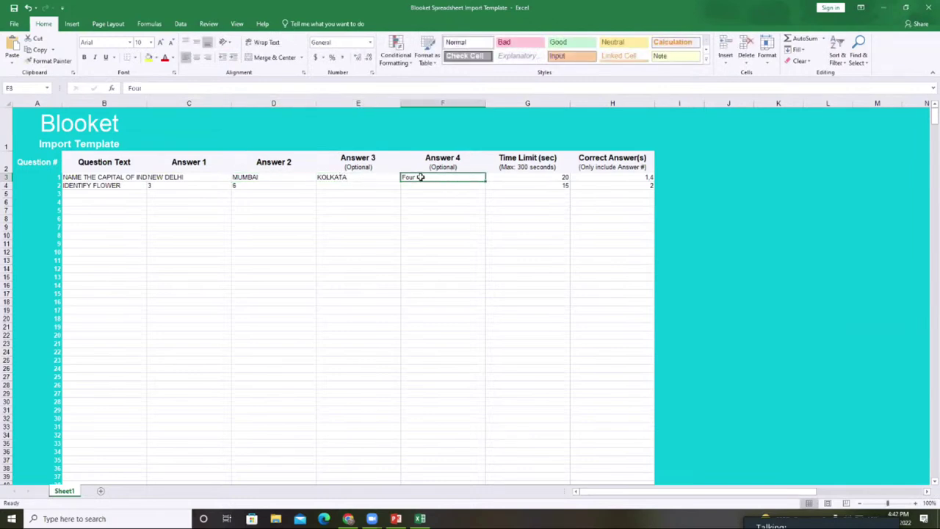
{"action": "type", "text": "GUJRAT"}
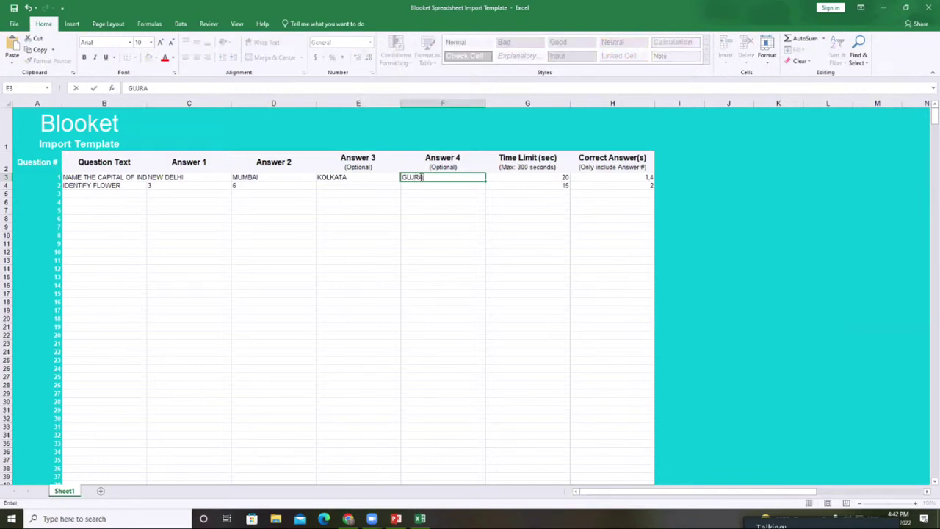
- Set a 100-second time limit and NEW DELHI as the correct answer
{"action": "left_click", "coordinate": [537, 181]}
{"action": "type", "text": "100"}
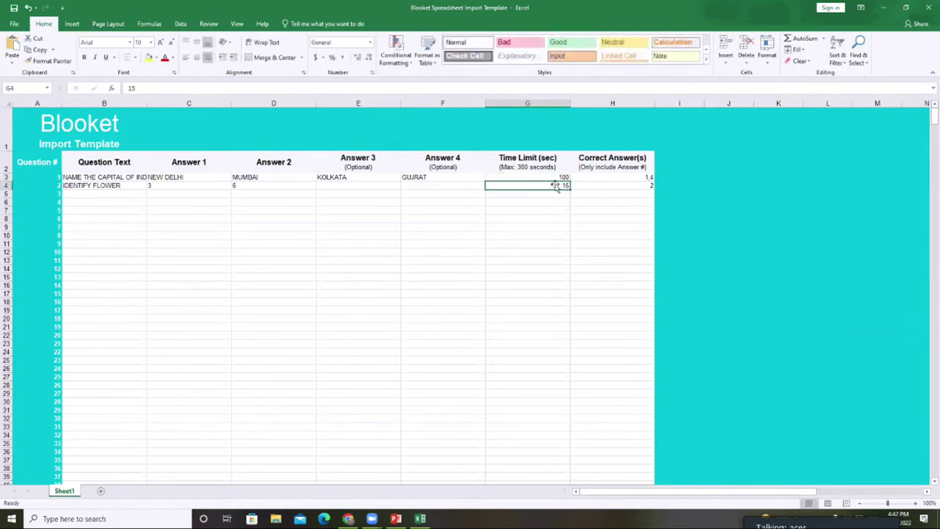
{"action": "left_click", "coordinate": [605, 179]}
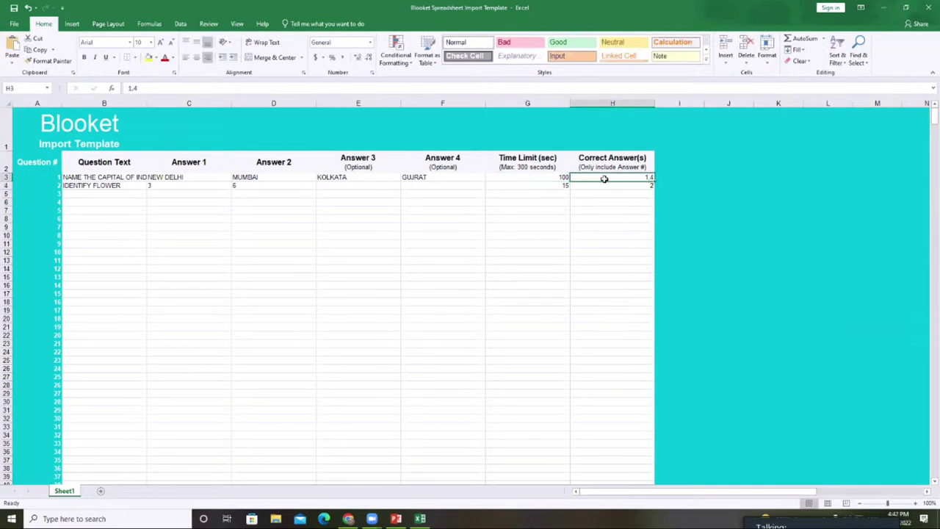
{"action": "type", "text": "NEW DELHI"}
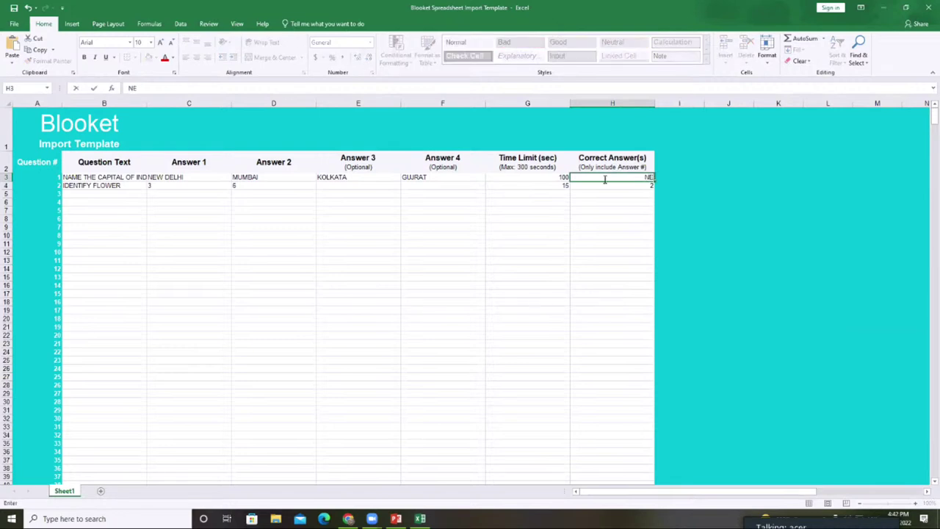
{"action": "left_click", "coordinate": [178, 186]}
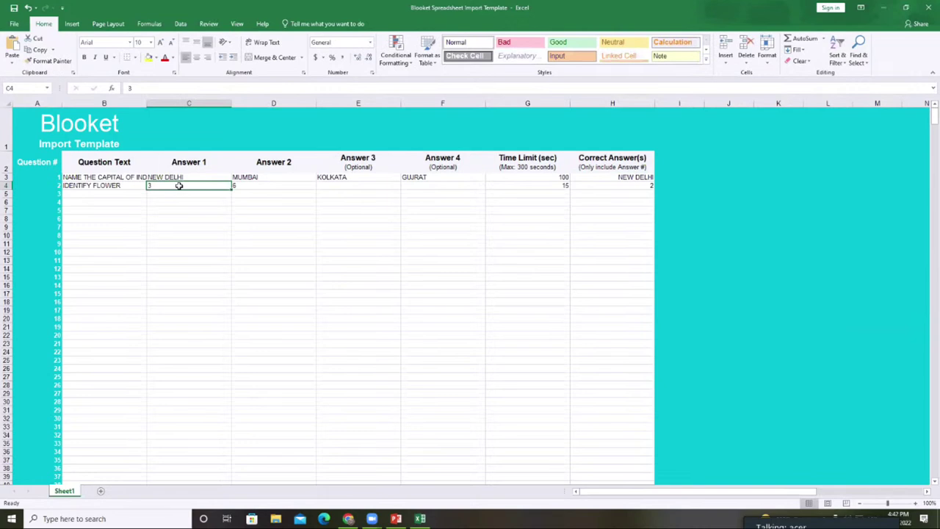
- Enter the answers ROSE, POTATO, TOMATO and BRINJAL in cells C4–F4
{"action": "type", "text": "ROSE"}
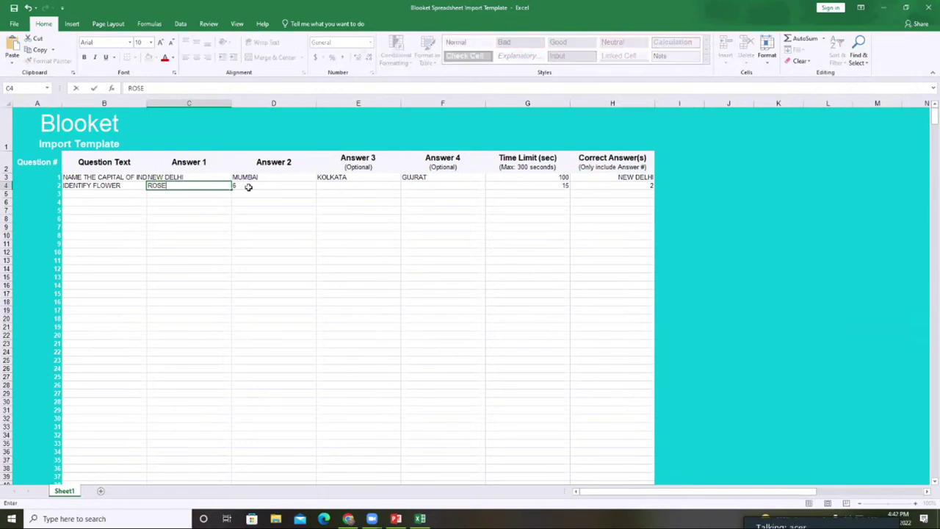
{"action": "left_click", "coordinate": [248, 187]}
{"action": "key", "text": "BackSpace"}
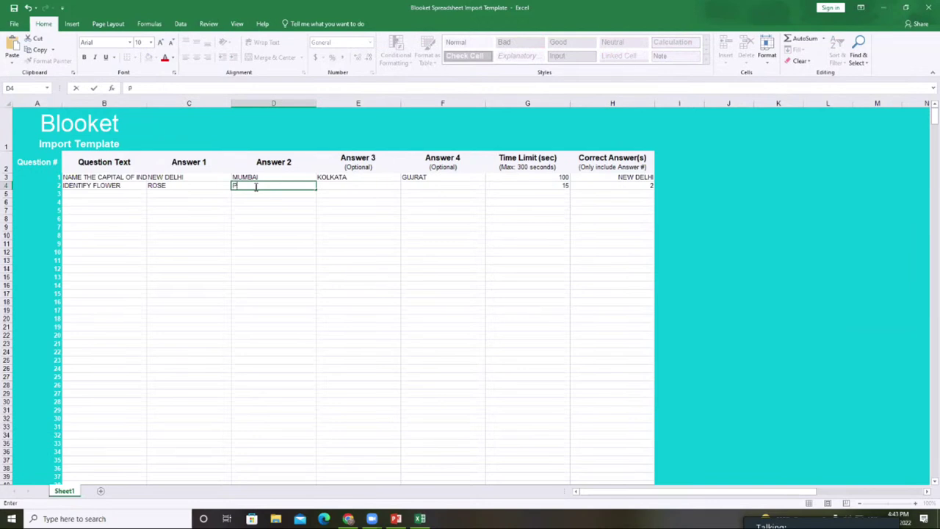
{"action": "type", "text": "POTATO"}
{"action": "left_click", "coordinate": [360, 187]}
{"action": "type", "text": "T"}
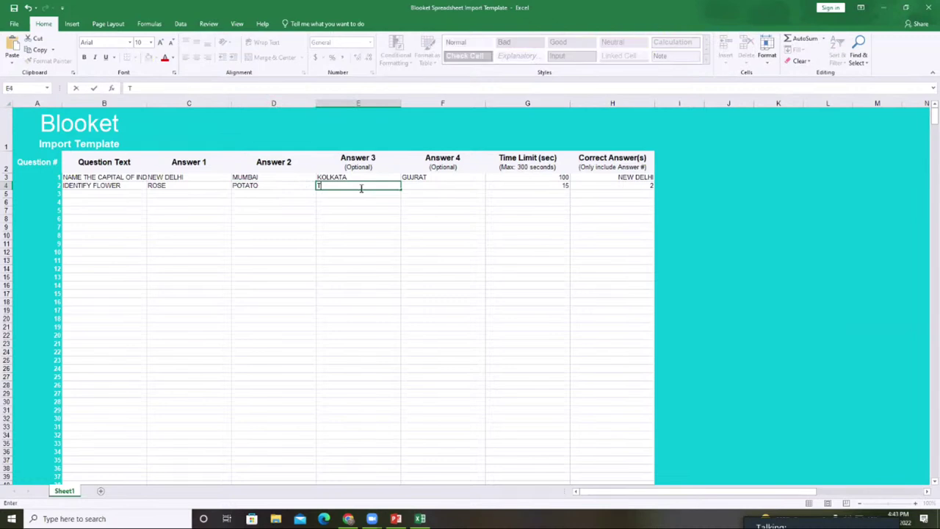
{"action": "type", "text": "OMATO"}
{"action": "left_click", "coordinate": [442, 188]}
{"action": "type", "text": "BRINJAL"}
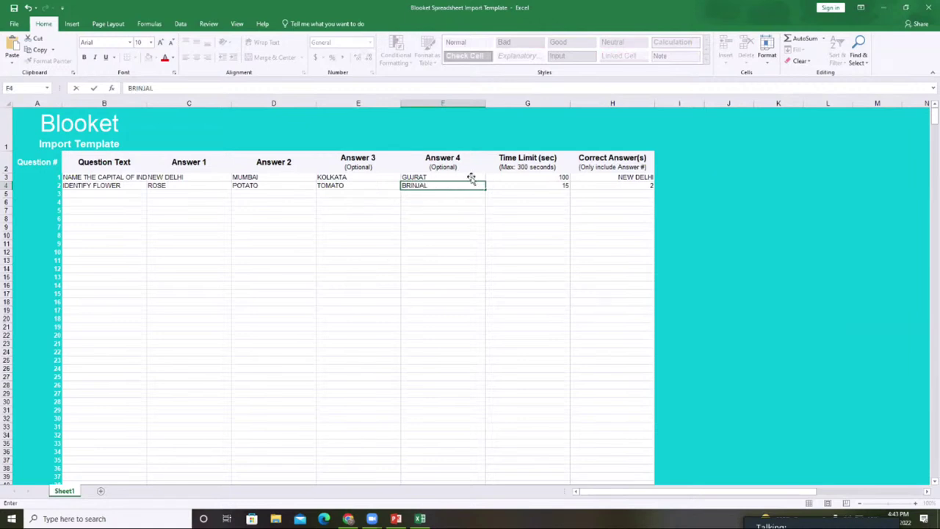
{"action": "left_click", "coordinate": [536, 184]}
- Set a 100-second time limit and ROSE as correct answer, then save the workbook
{"action": "type", "text": "100"}
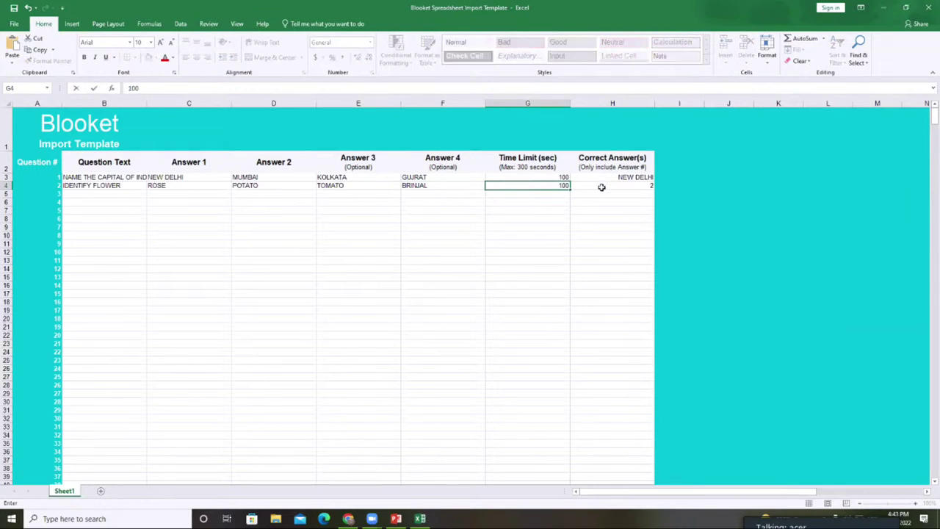
{"action": "left_click", "coordinate": [601, 186]}
{"action": "type", "text": "ROSE"}
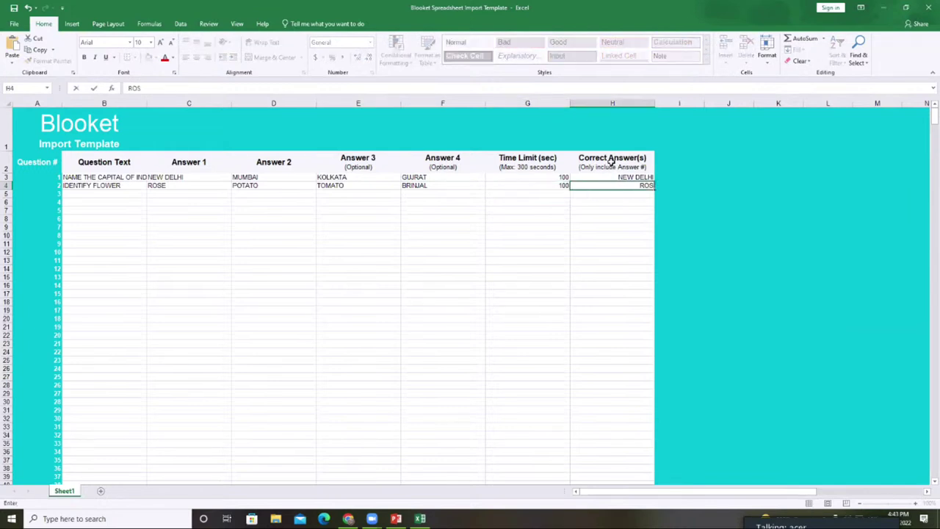
{"action": "left_click", "coordinate": [168, 276]}
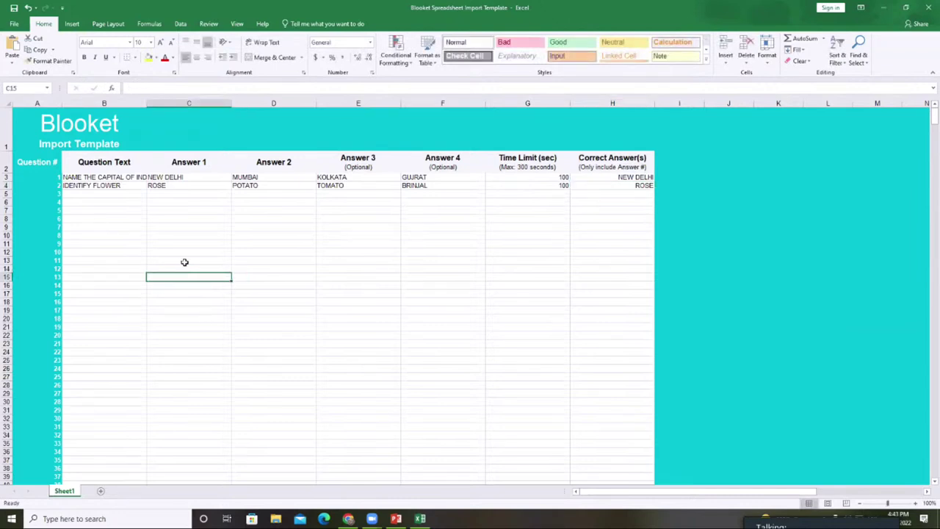
{"action": "key", "text": "ctrl+s"}
- Close Excel, search Downloads, Documents, Desktop and This PC in the CSV upload picker, then cancel
{"action": "left_click", "coordinate": [930, 9]}
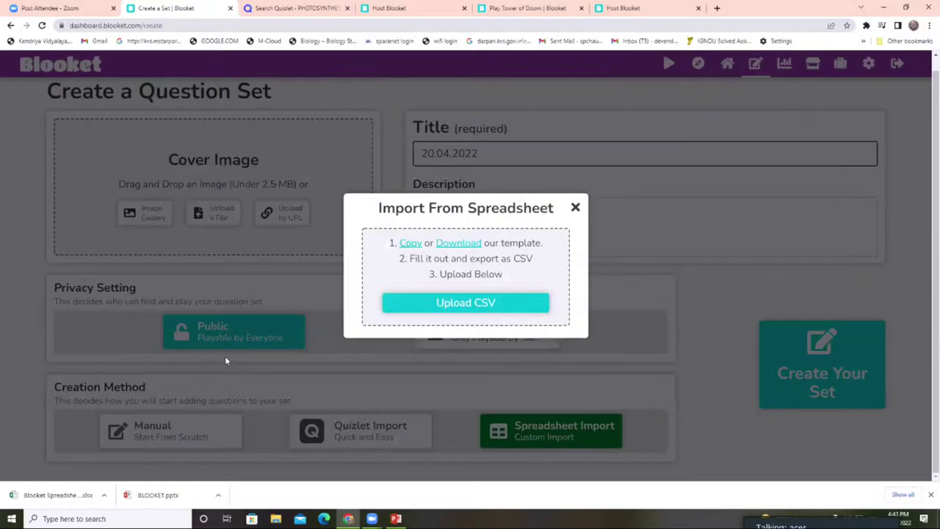
{"action": "left_click", "coordinate": [477, 304]}
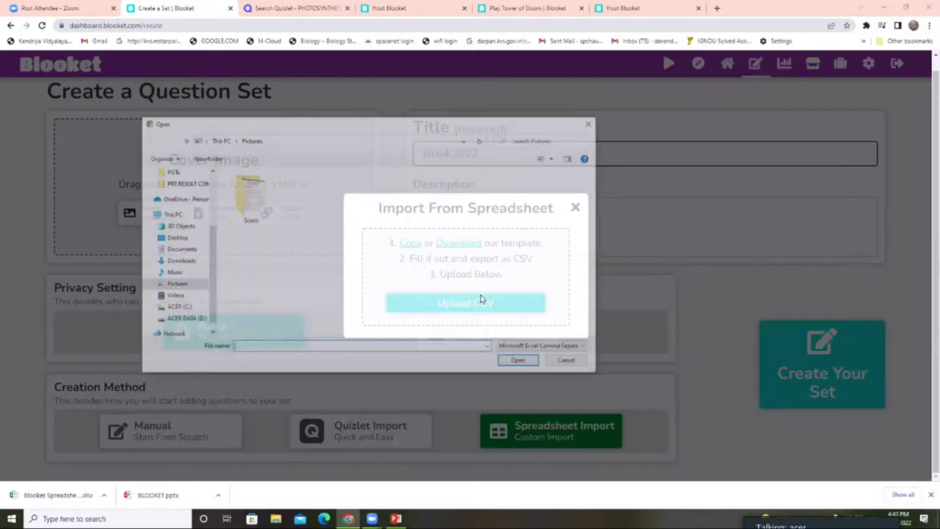
{"action": "left_click", "coordinate": [178, 261]}
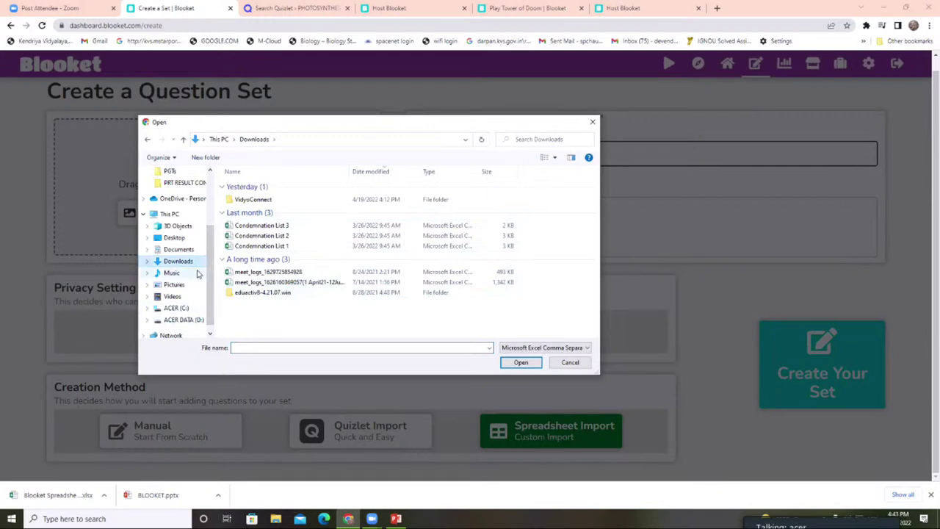
{"action": "left_click", "coordinate": [182, 250]}
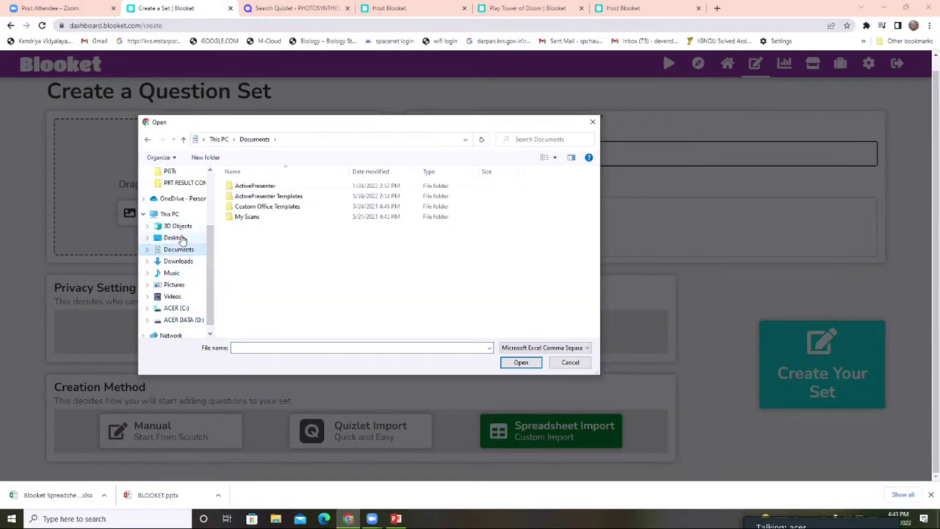
{"action": "left_click", "coordinate": [183, 239]}
{"action": "scroll", "coordinate": [325, 308], "scroll_direction": "down", "scroll_amount": 3}
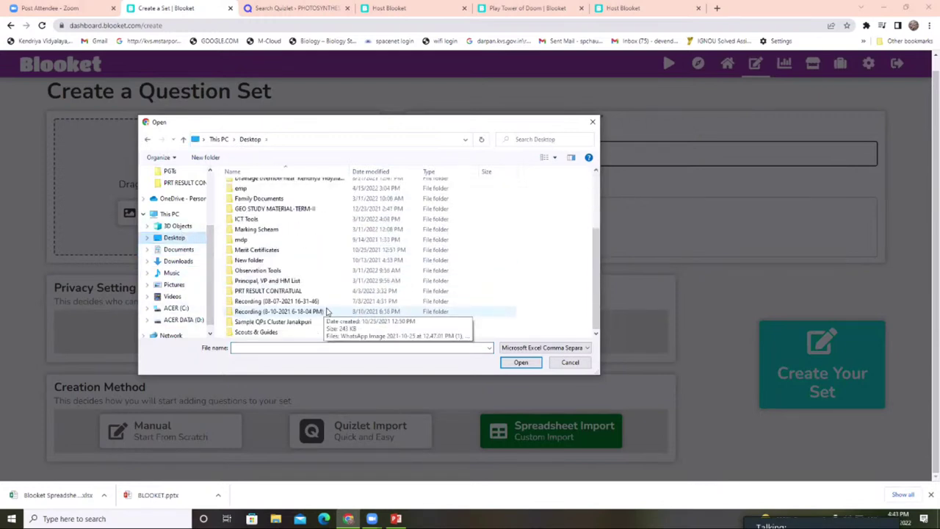
{"action": "left_click", "coordinate": [191, 214]}
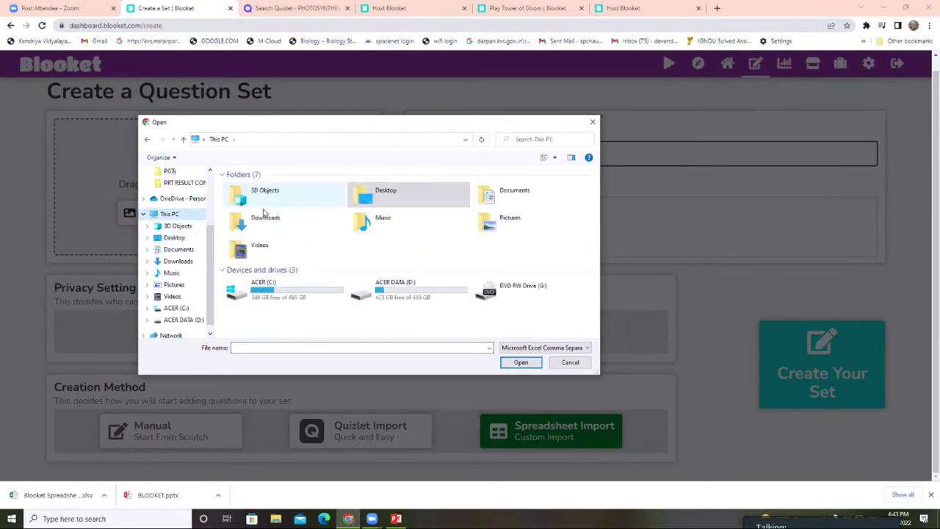
{"action": "left_click", "coordinate": [287, 347]}
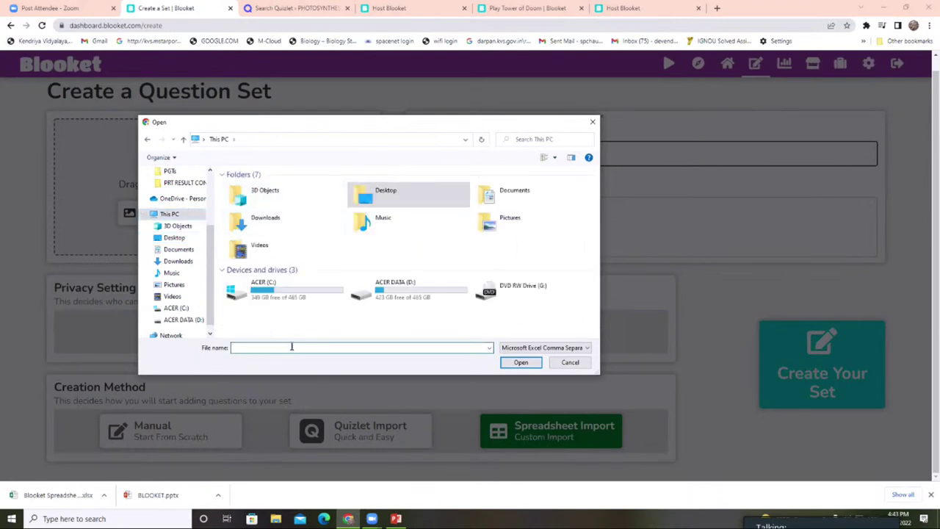
{"action": "type", "text": "BLOOKET"}
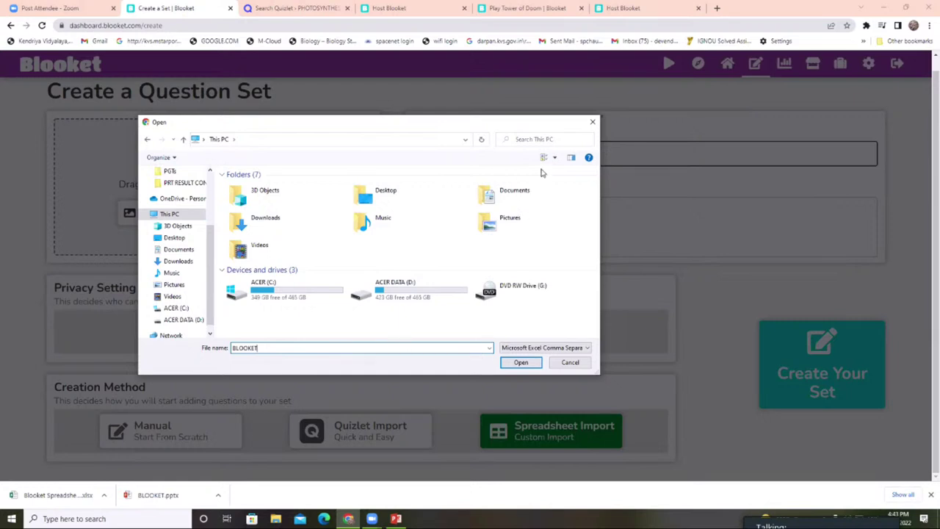
{"action": "left_click", "coordinate": [592, 122]}
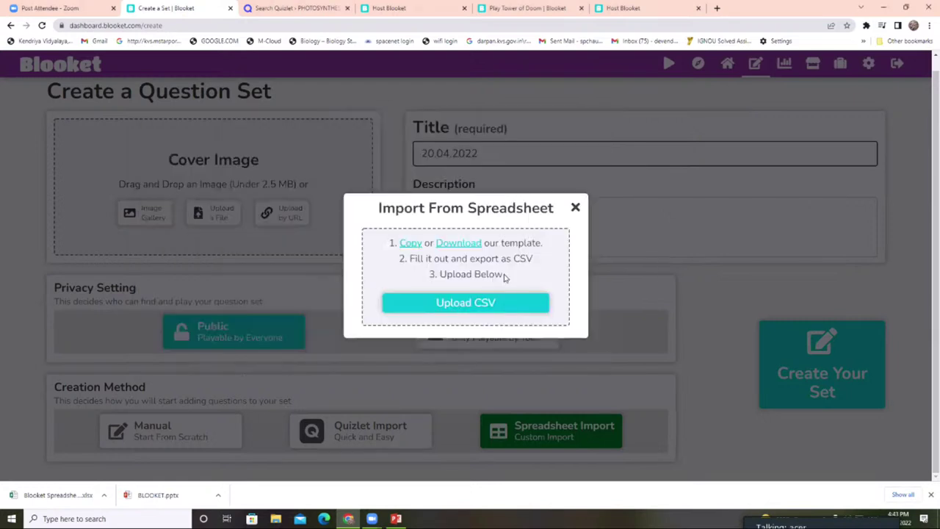
- Download Blooket's spreadsheet template, dismiss the Save As window, and reopen the CSV picker
{"action": "left_click", "coordinate": [460, 244]}
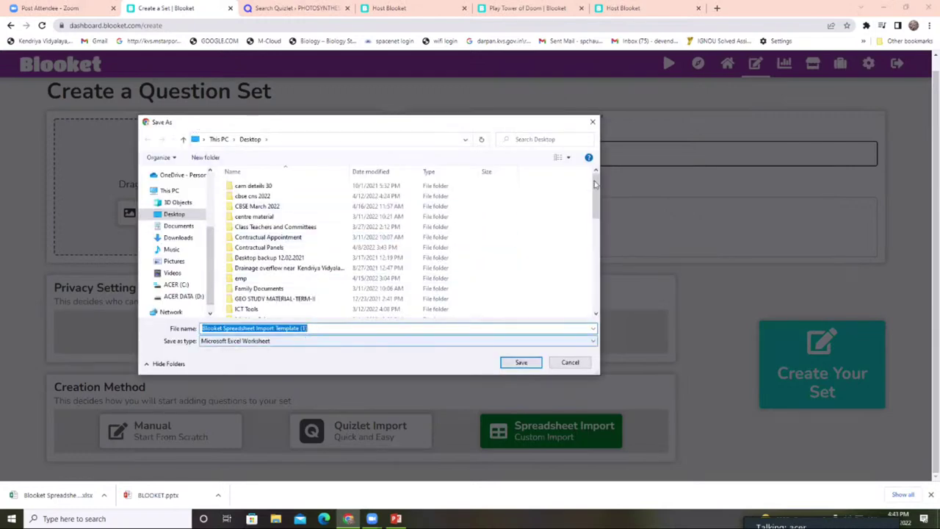
{"action": "left_click", "coordinate": [658, 425]}
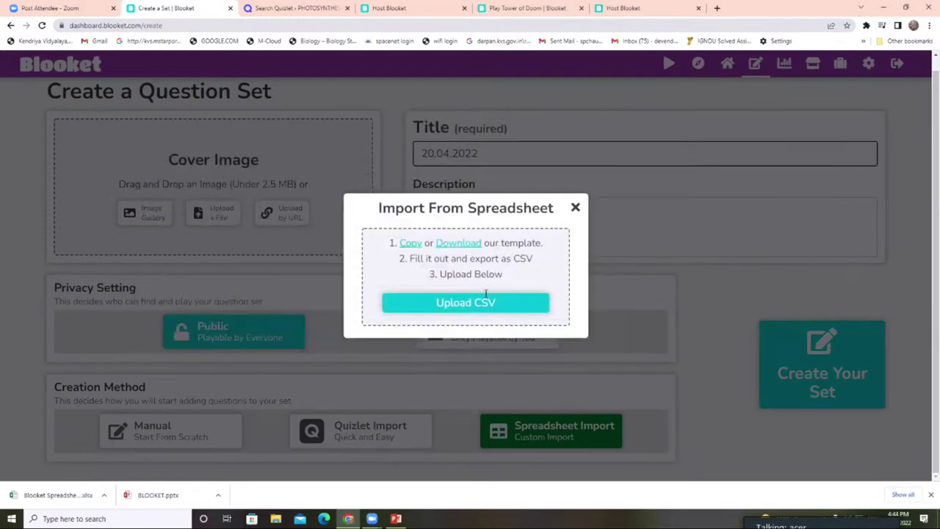
{"action": "left_click", "coordinate": [473, 304]}
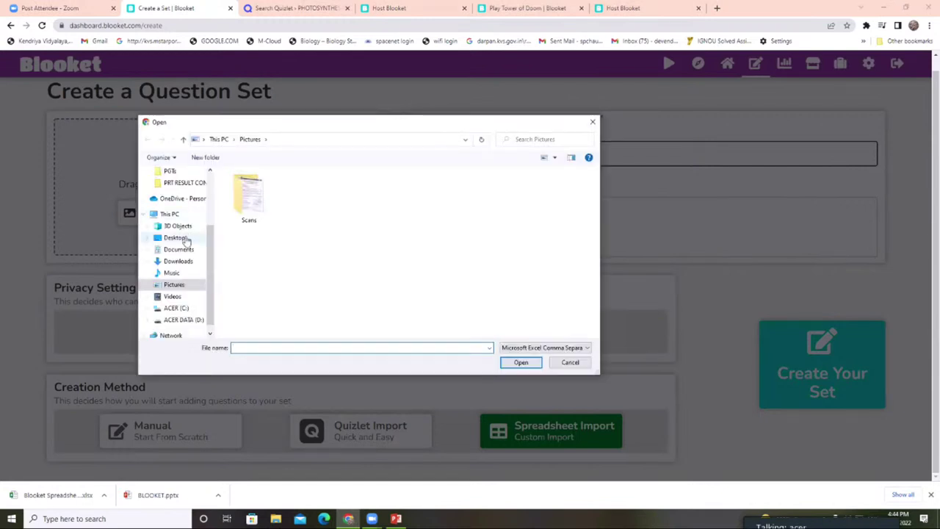
- Browse the Desktop in the Open dialog with the file type filter set to All Files
{"action": "left_click", "coordinate": [174, 237]}
{"action": "scroll", "coordinate": [335, 242], "scroll_direction": "down", "scroll_amount": 3}
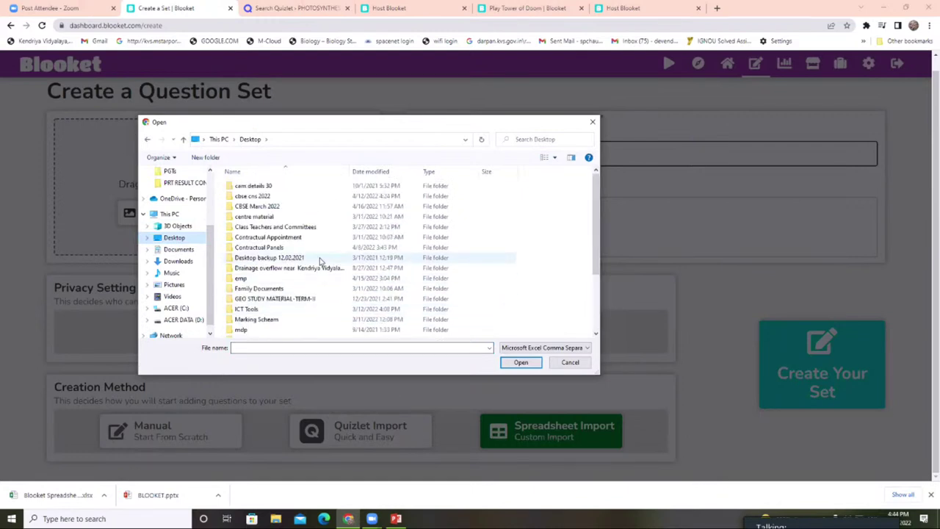
{"action": "scroll", "coordinate": [319, 257], "scroll_direction": "down", "scroll_amount": 3}
{"action": "left_click", "coordinate": [544, 347]}
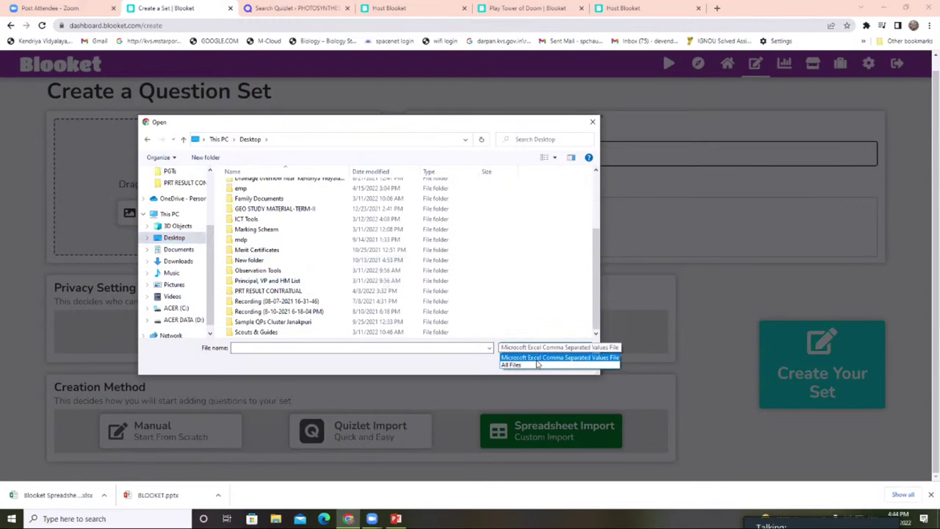
{"action": "left_click", "coordinate": [540, 360]}
{"action": "scroll", "coordinate": [396, 278], "scroll_direction": "down", "scroll_amount": 2}
{"action": "scroll", "coordinate": [396, 277], "scroll_direction": "down", "scroll_amount": 8}
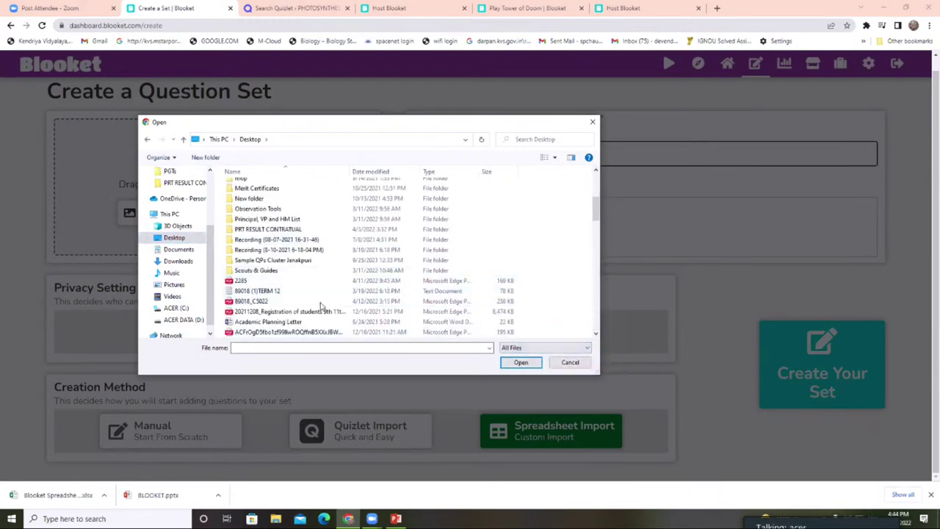
{"action": "scroll", "coordinate": [268, 261], "scroll_direction": "down", "scroll_amount": 2}
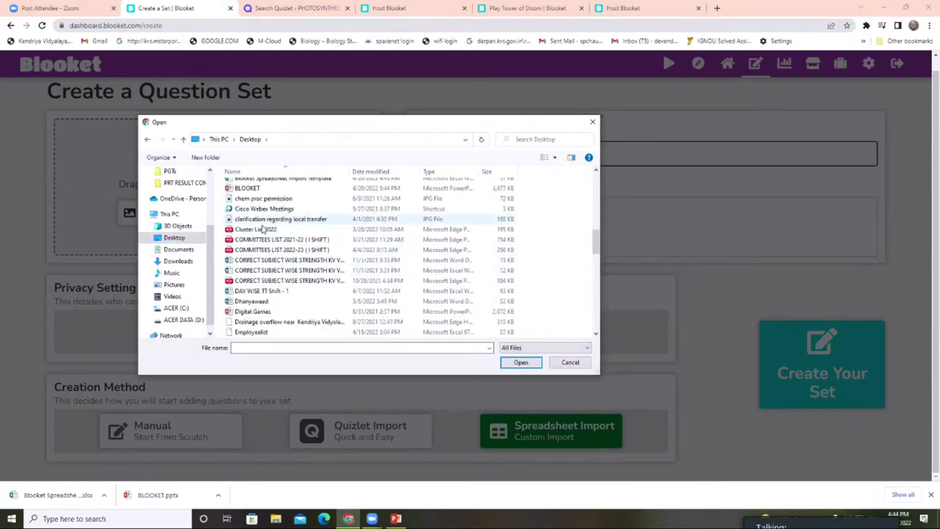
{"action": "scroll", "coordinate": [269, 286], "scroll_direction": "up", "scroll_amount": 2}
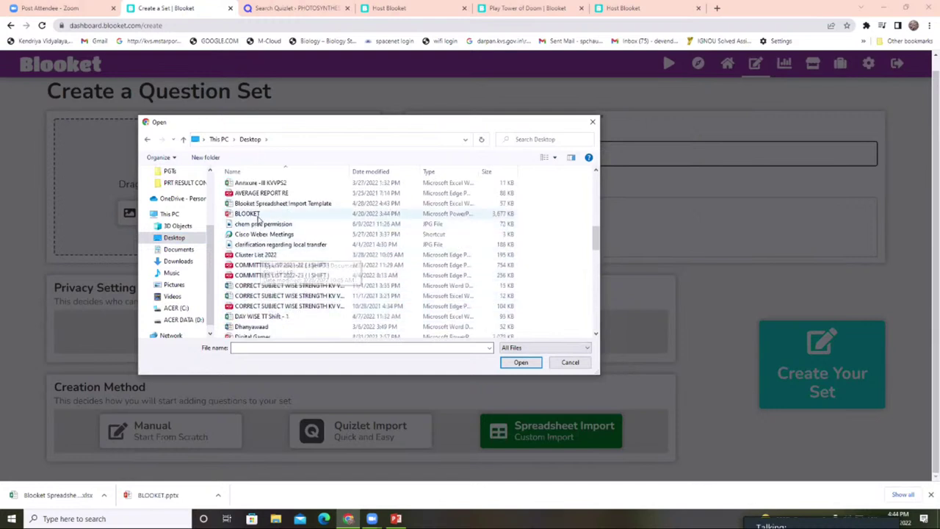
- Upload the Blooket Spreadsheet Import Template and close the import window after it's denied
{"action": "left_click", "coordinate": [264, 205]}
{"action": "left_click", "coordinate": [521, 363]}
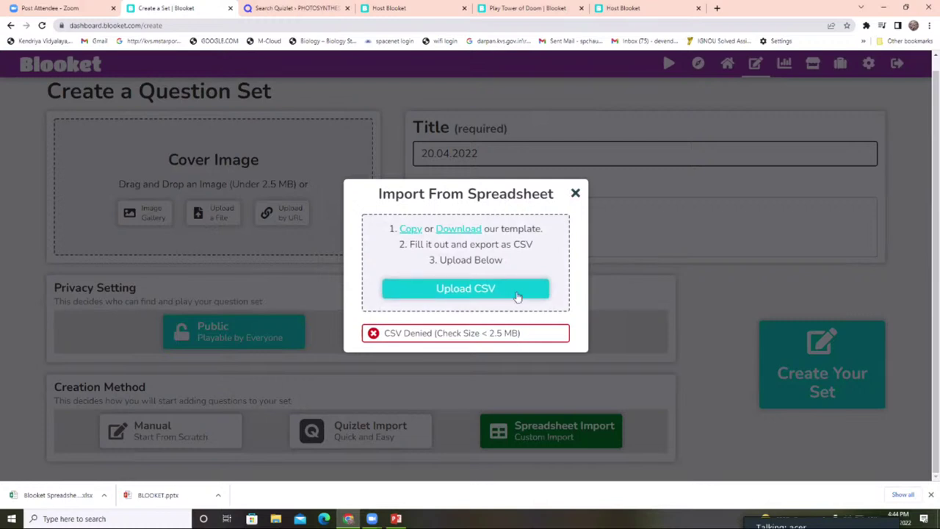
{"action": "left_click", "coordinate": [576, 193]}
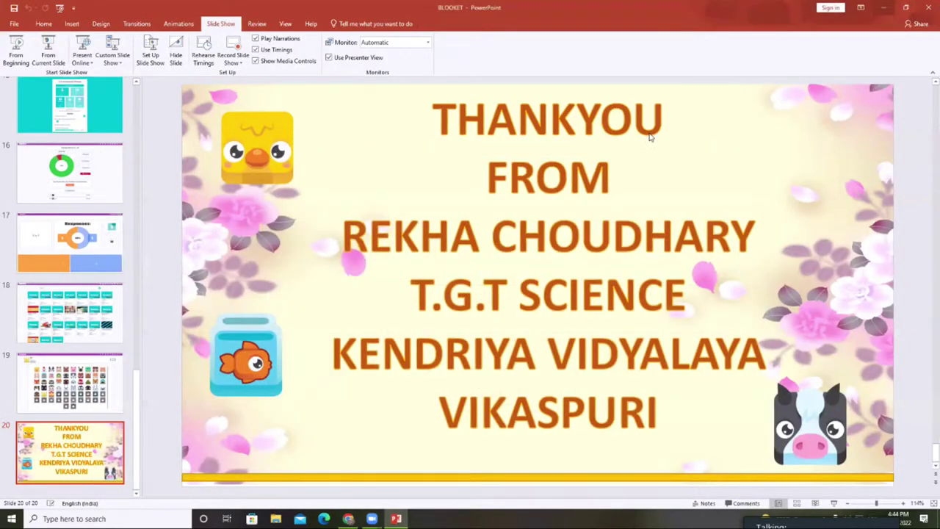
- Open the Blooket Spreadsheet Import Template from the desktop and delete its title row 1
{"action": "key", "text": "super+d"}
{"action": "double_click", "coordinate": [353, 224]}
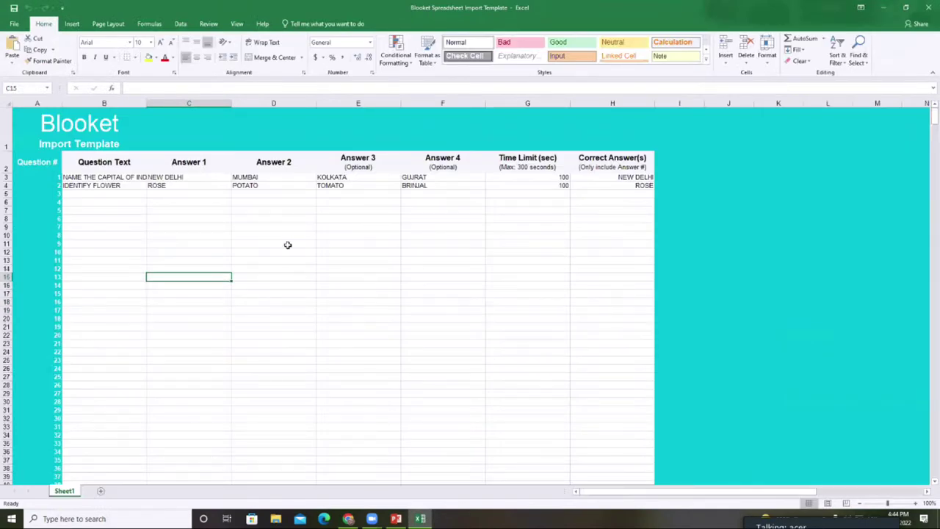
{"action": "left_click", "coordinate": [213, 204]}
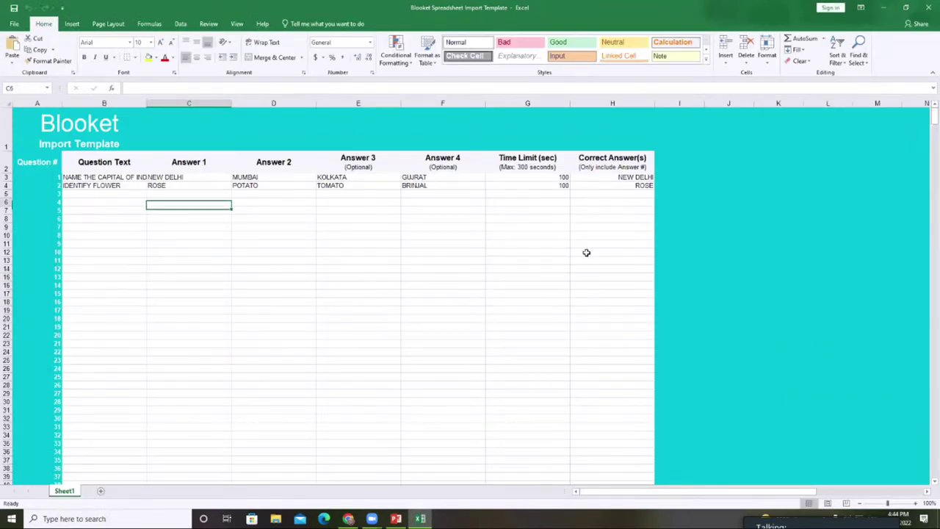
{"action": "left_click", "coordinate": [28, 133]}
{"action": "left_click", "coordinate": [6, 130]}
{"action": "right_click", "coordinate": [6, 131]}
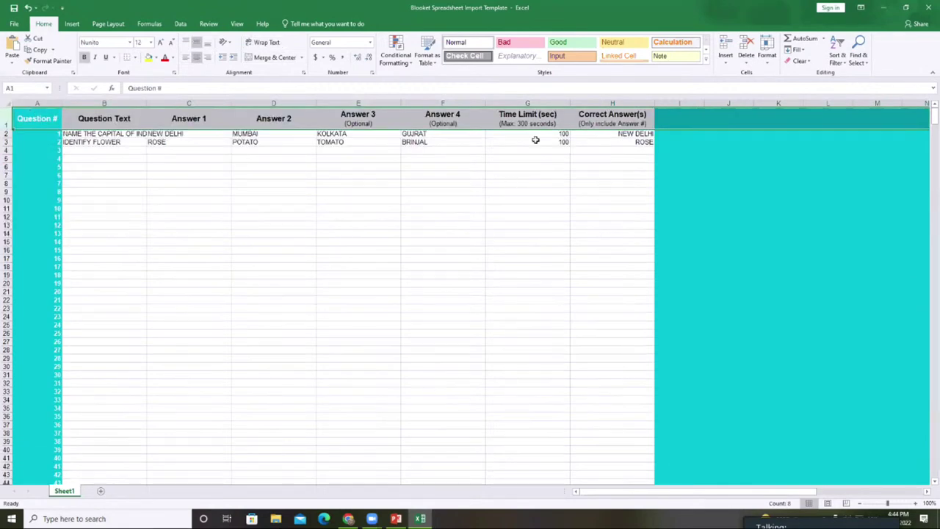
{"action": "left_click", "coordinate": [535, 137]}
{"action": "left_click", "coordinate": [523, 233]}
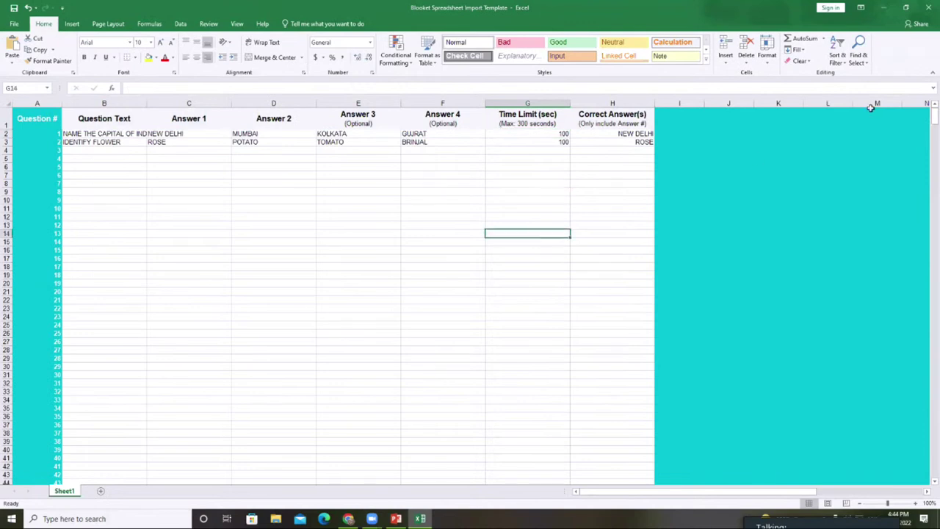
- Set correct answer 1 in H2 and H3, then save and close the workbook
{"action": "left_click", "coordinate": [612, 134]}
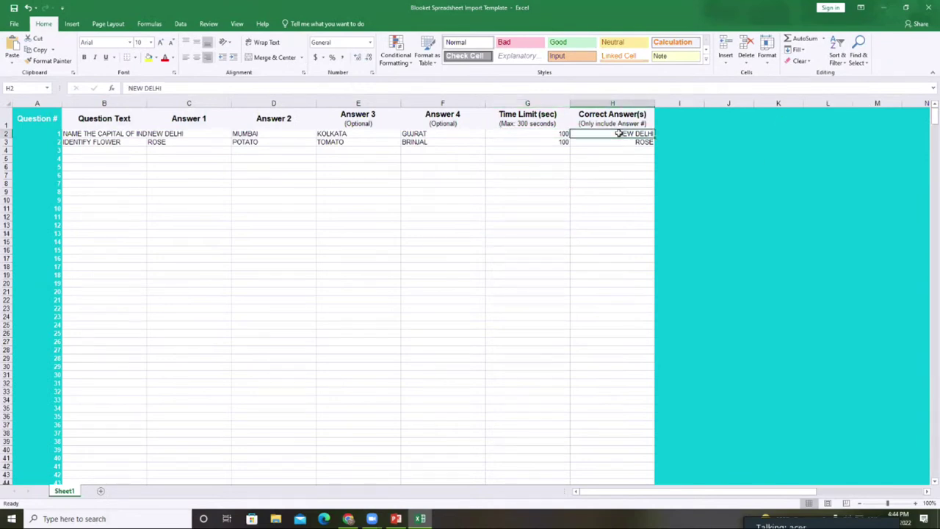
{"action": "type", "text": "Q"}
{"action": "key", "text": "BackSpace"}
{"action": "type", "text": "1"}
{"action": "left_click_drag", "start_coordinate": [652, 138], "coordinate": [646, 146]}
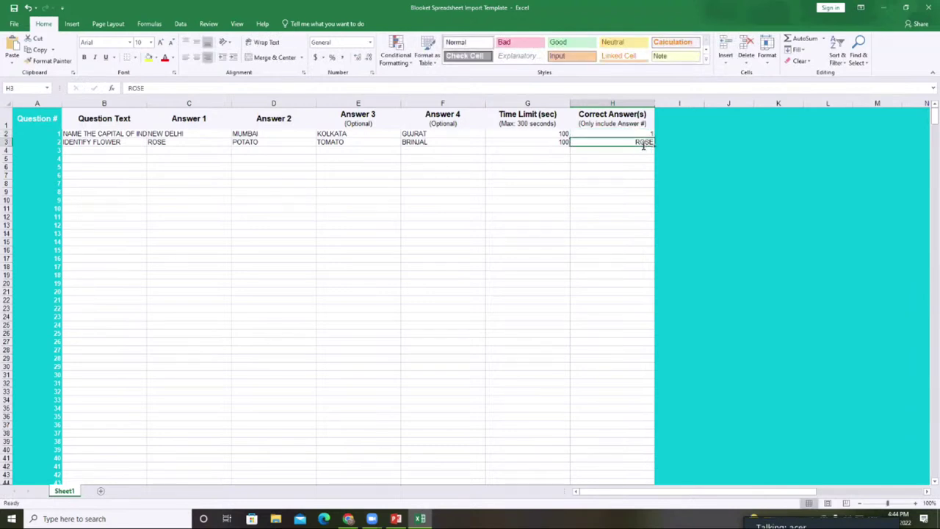
{"action": "left_click", "coordinate": [627, 183]}
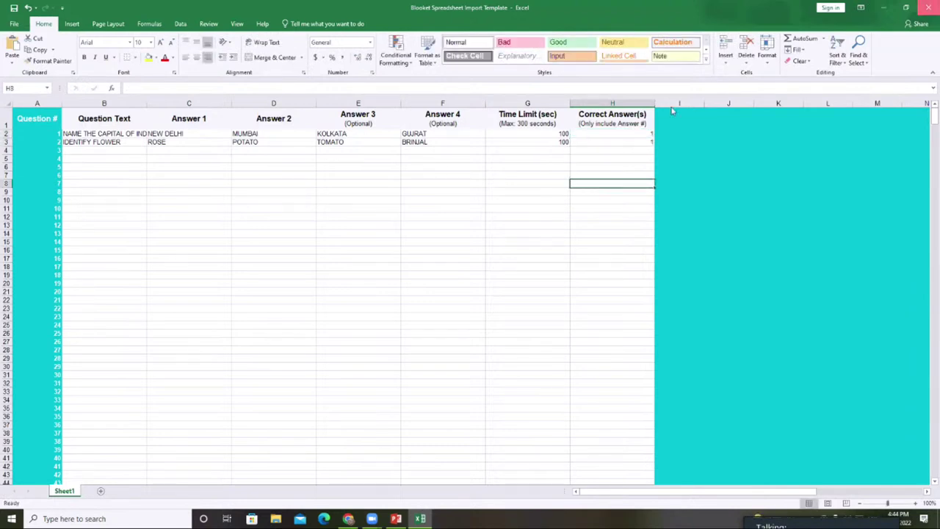
{"action": "left_click", "coordinate": [928, 7]}
{"action": "left_click", "coordinate": [433, 276]}
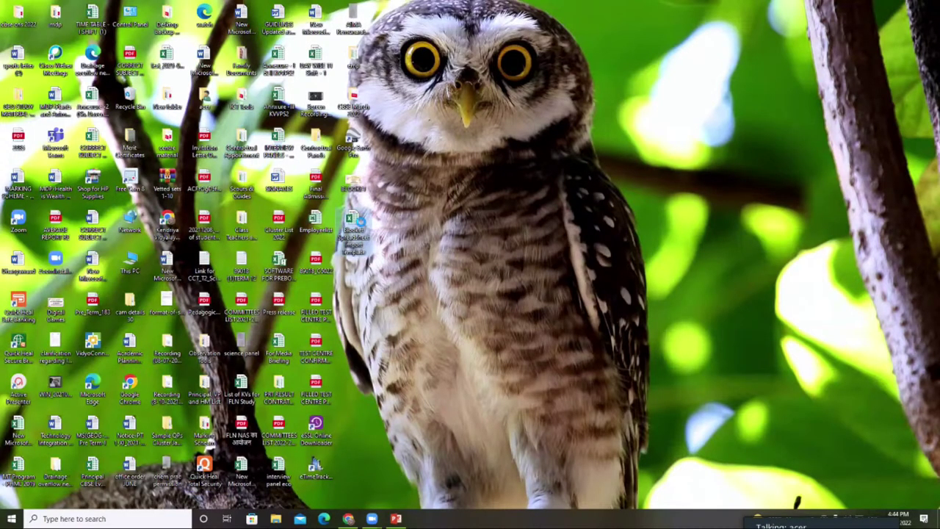
- Check the template file's Properties showing an Excel worksheet, then return to Chrome's Blooket page
{"action": "right_click", "coordinate": [367, 239]}
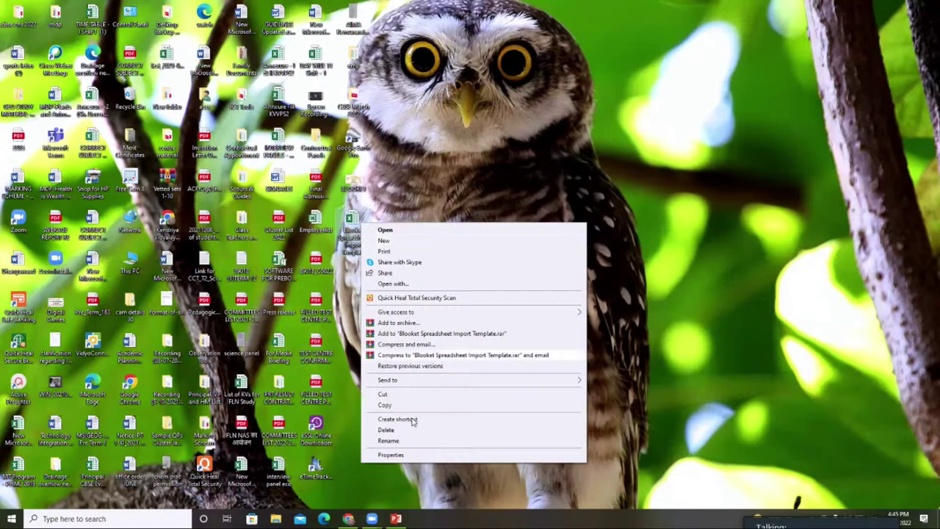
{"action": "left_click", "coordinate": [392, 454]}
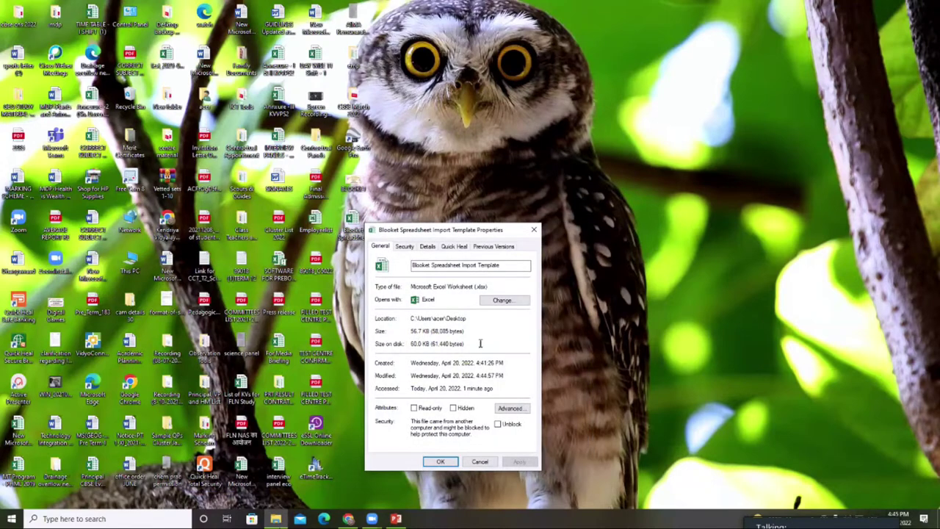
{"action": "left_click", "coordinate": [396, 518]}
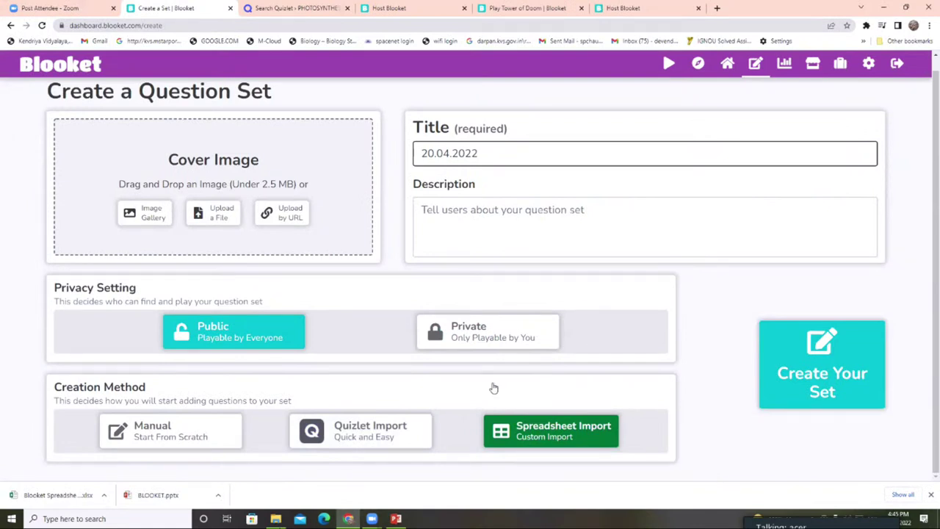
- Open and dismiss the Spreadsheet Import instructions, then go back via the Blooket logo
{"action": "left_click", "coordinate": [801, 356]}
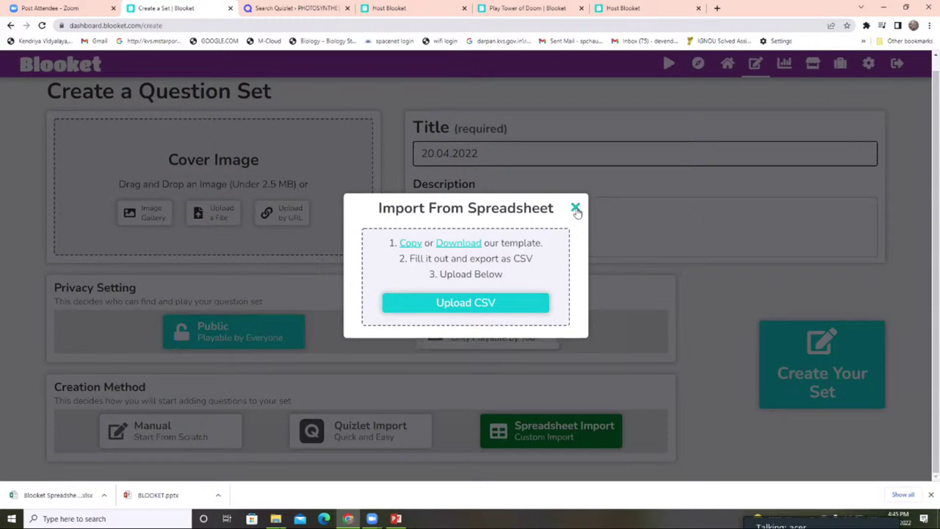
{"action": "left_click", "coordinate": [576, 209]}
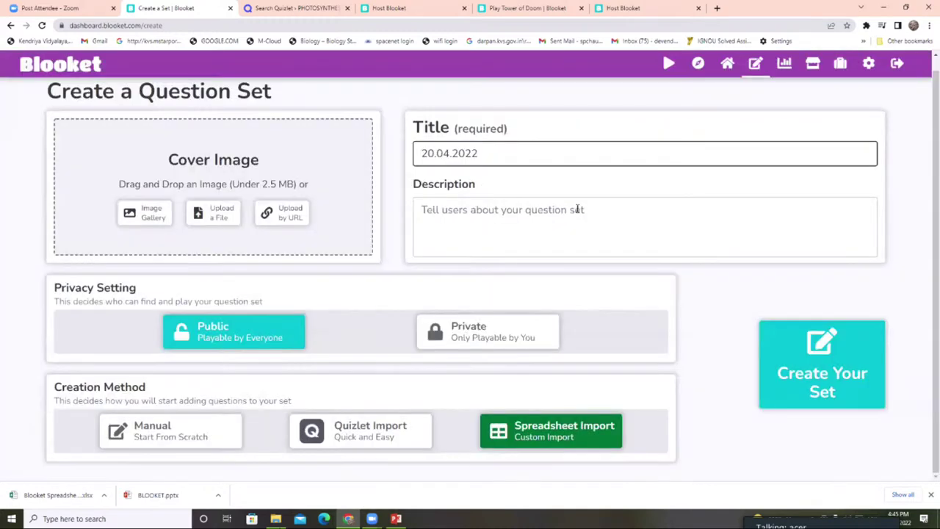
{"action": "left_click", "coordinate": [87, 68]}
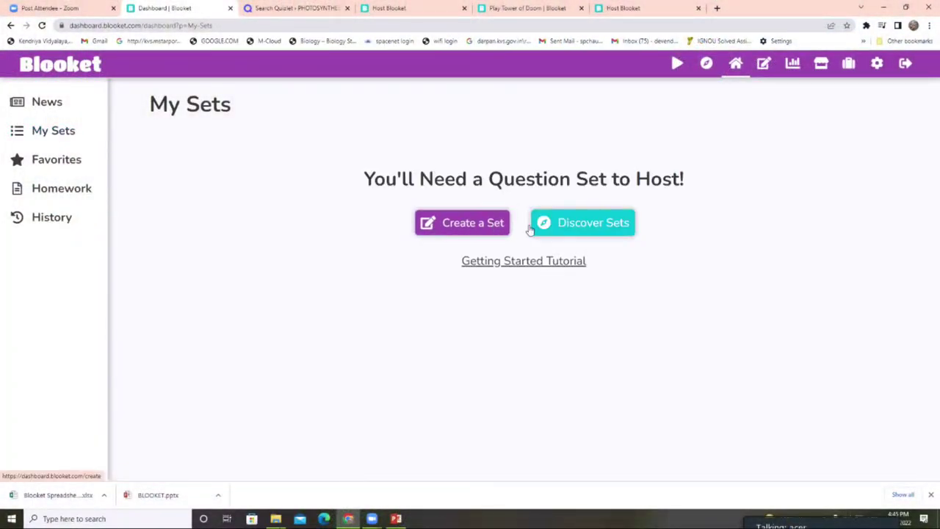
- Search Discover Sets for 'MATHS ADDITION FOR CLASS 5' and open the maths addition set
{"action": "left_click", "coordinate": [565, 232]}
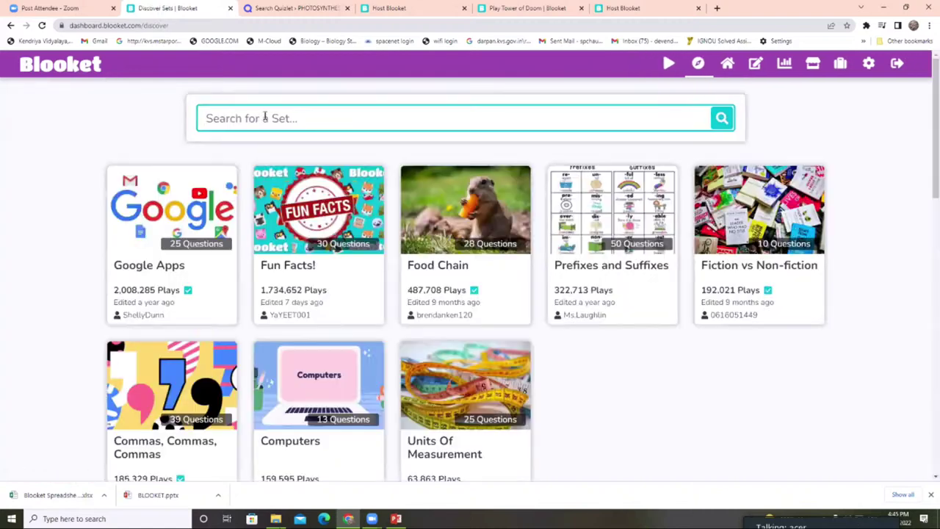
{"action": "type", "text": "MATHS ADD"}
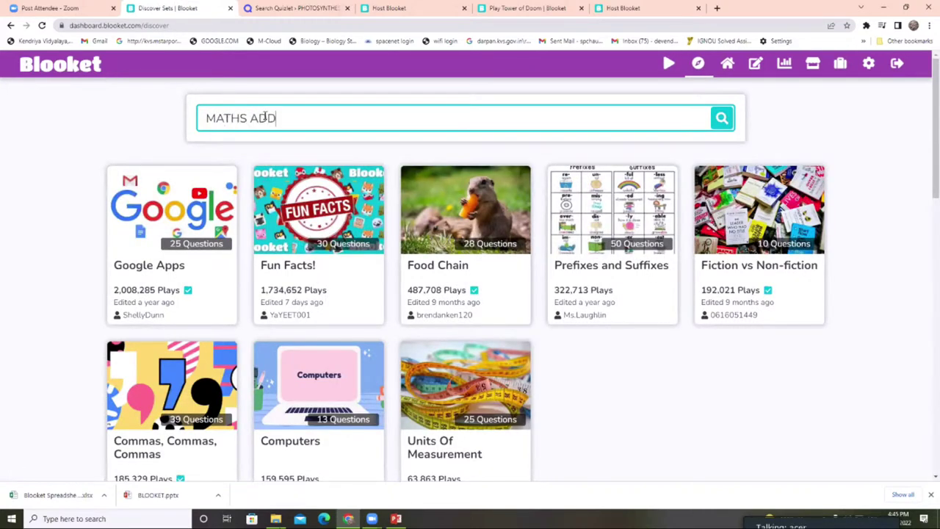
{"action": "type", "text": "ITION"}
{"action": "left_click", "coordinate": [712, 121]}
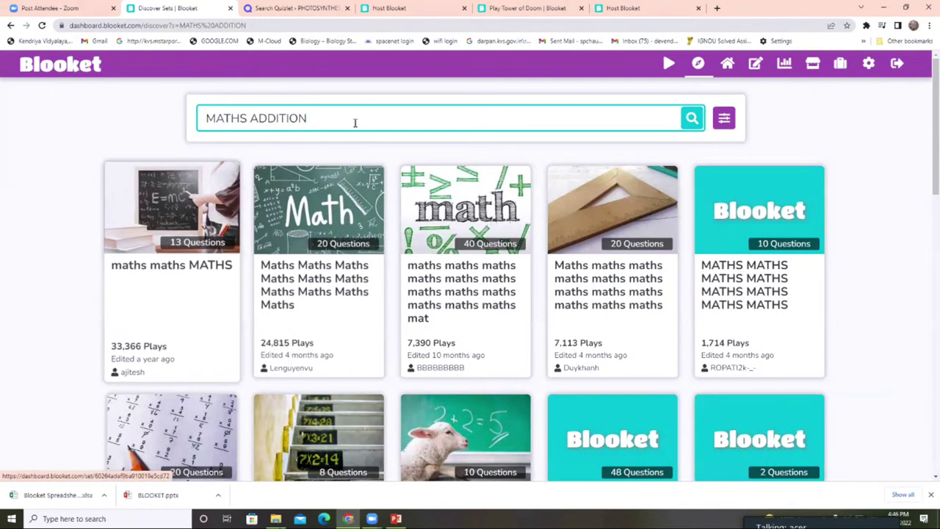
{"action": "type", "text": "FOR CLASS 5"}
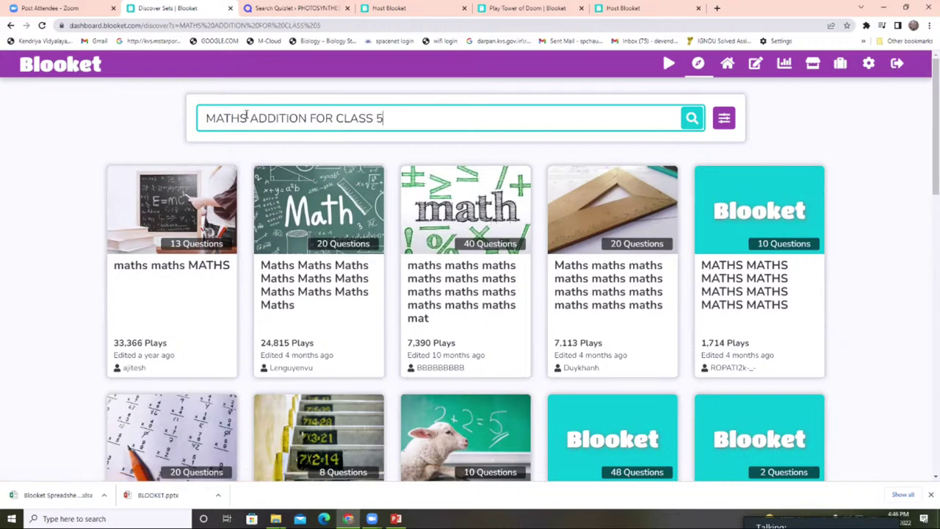
{"action": "key", "text": "Return"}
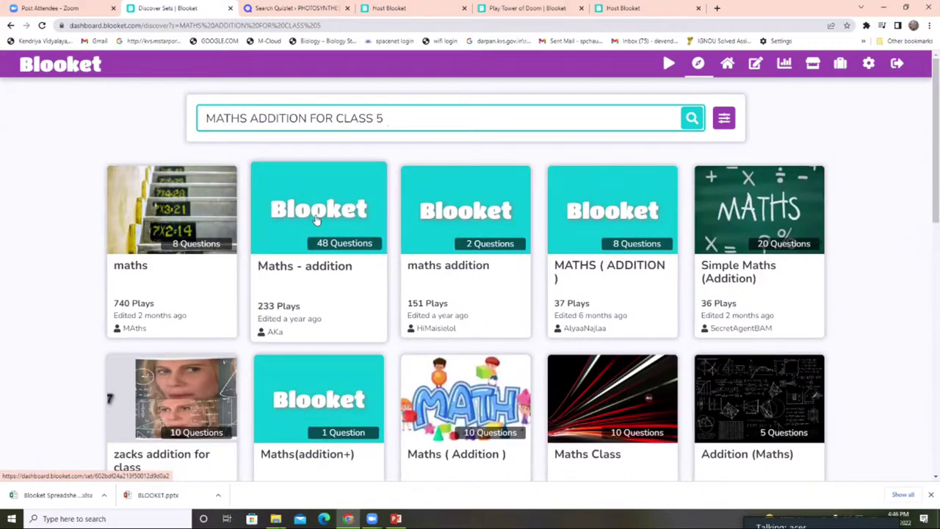
{"action": "left_click", "coordinate": [454, 227]}
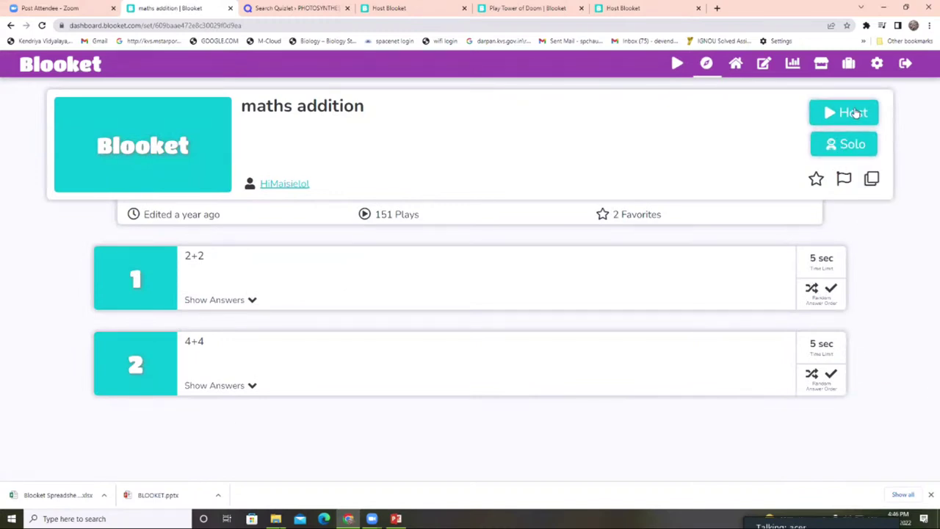
- Start hosting the maths addition set, look through the other open game tabs, then return to it
{"action": "left_click", "coordinate": [856, 112]}
{"action": "left_click", "coordinate": [524, 7]}
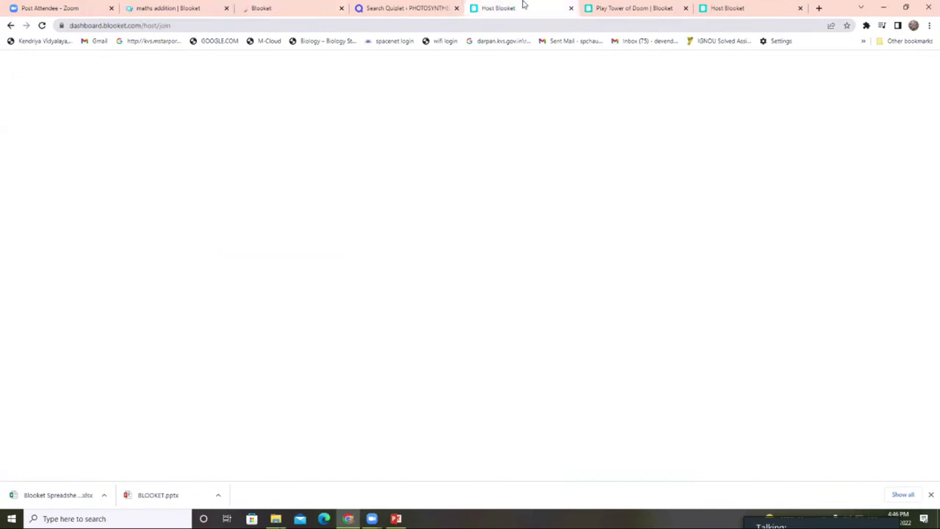
{"action": "left_click", "coordinate": [621, 7]}
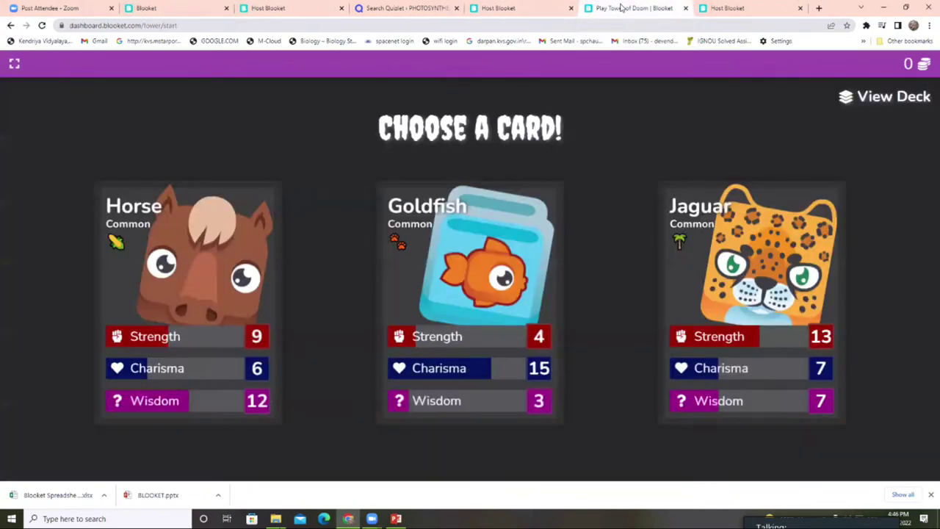
{"action": "left_click", "coordinate": [730, 8]}
{"action": "left_click", "coordinate": [184, 7]}
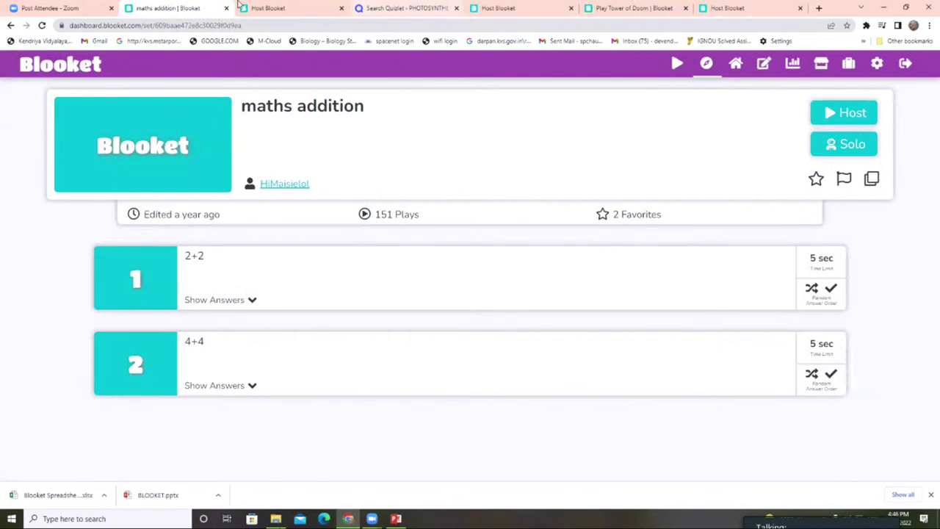
{"action": "left_click", "coordinate": [273, 7]}
{"action": "left_click", "coordinate": [294, 183]}
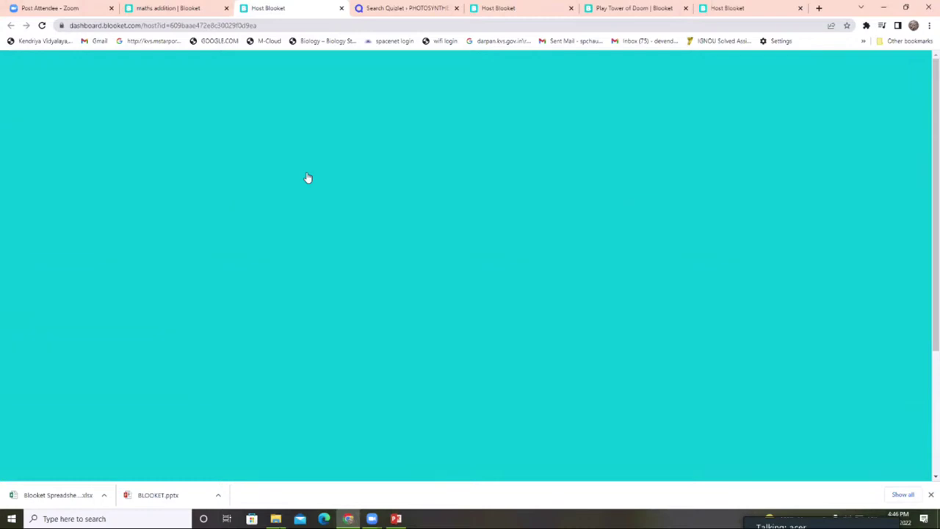
{"action": "left_click", "coordinate": [185, 7]}
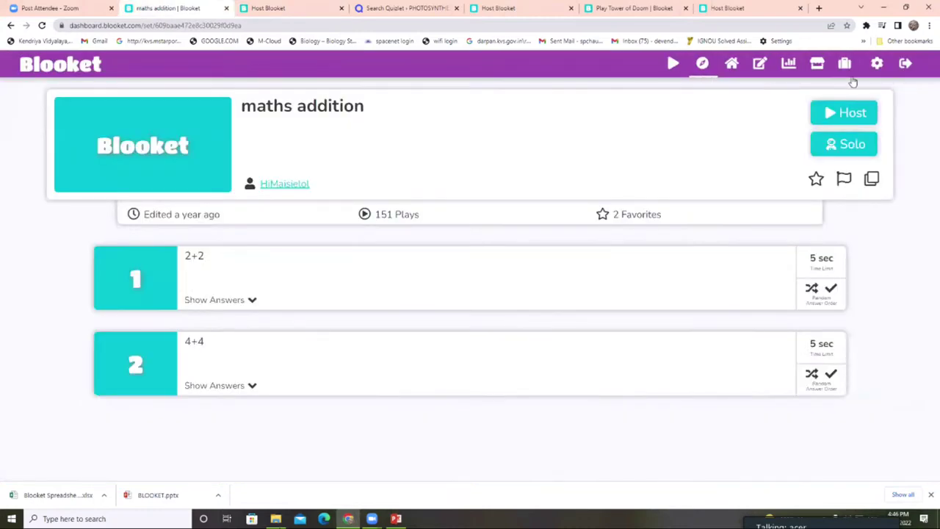
- Host the maths addition set again and pick the Café game mode
{"action": "left_click", "coordinate": [843, 111]}
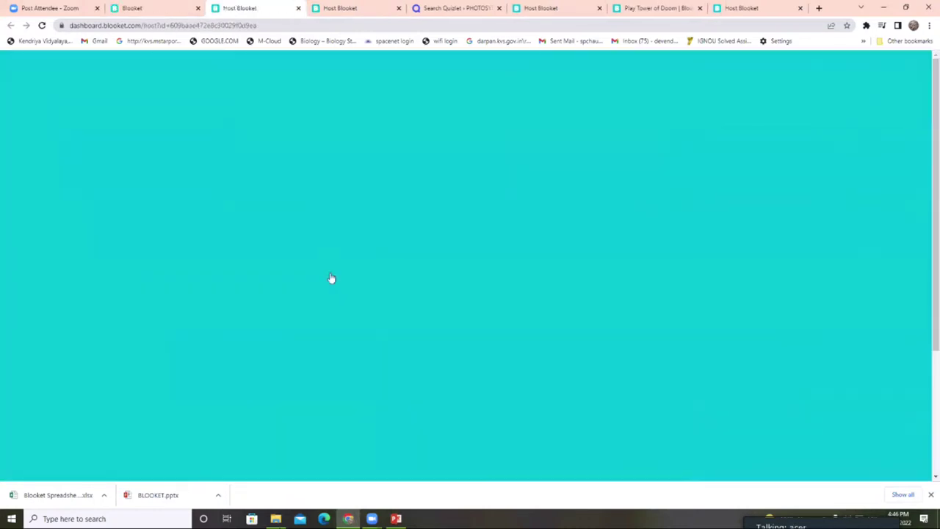
{"action": "scroll", "coordinate": [382, 330], "scroll_direction": "down", "scroll_amount": 3}
{"action": "scroll", "coordinate": [221, 293], "scroll_direction": "up", "scroll_amount": 3}
{"action": "scroll", "coordinate": [246, 314], "scroll_direction": "down", "scroll_amount": 3}
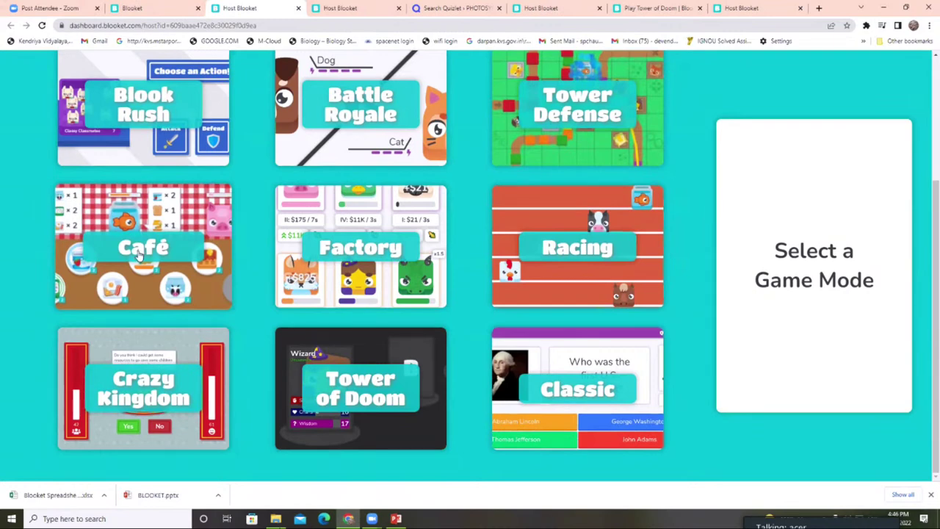
{"action": "left_click", "coordinate": [139, 253]}
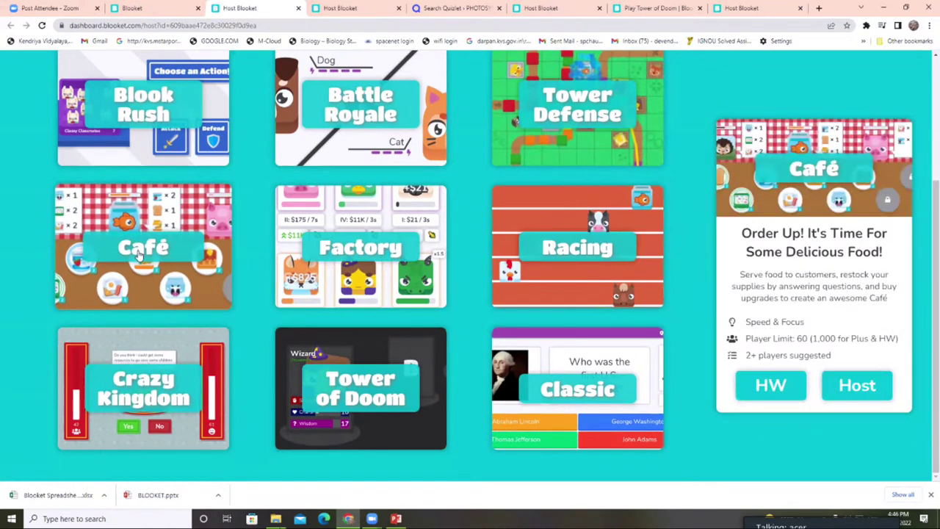
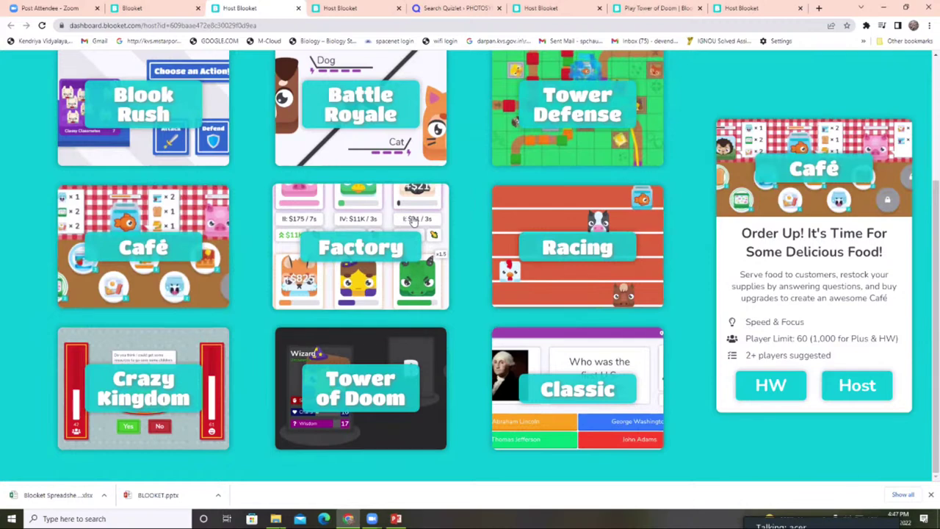
- Preview the Factory and Classic game modes, then choose Classic to host the maths addition set
{"action": "left_click", "coordinate": [413, 222]}
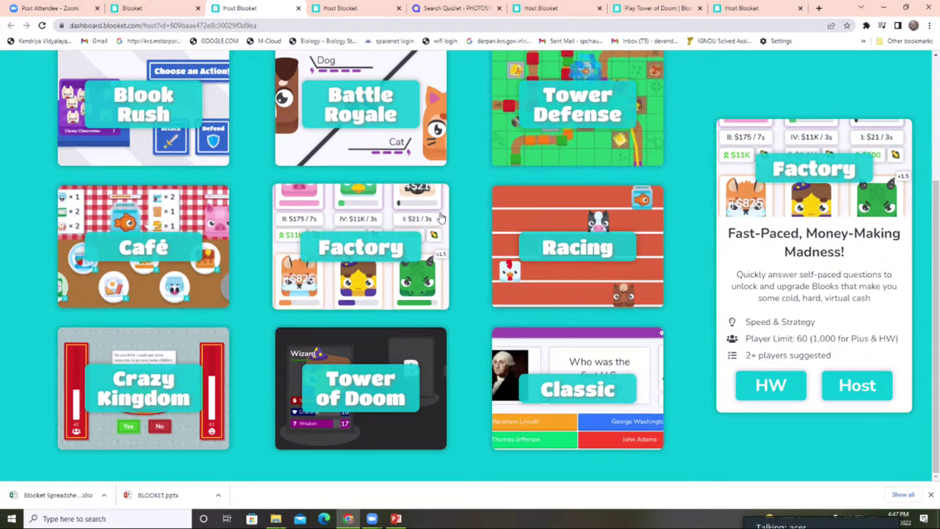
{"action": "left_click", "coordinate": [594, 394]}
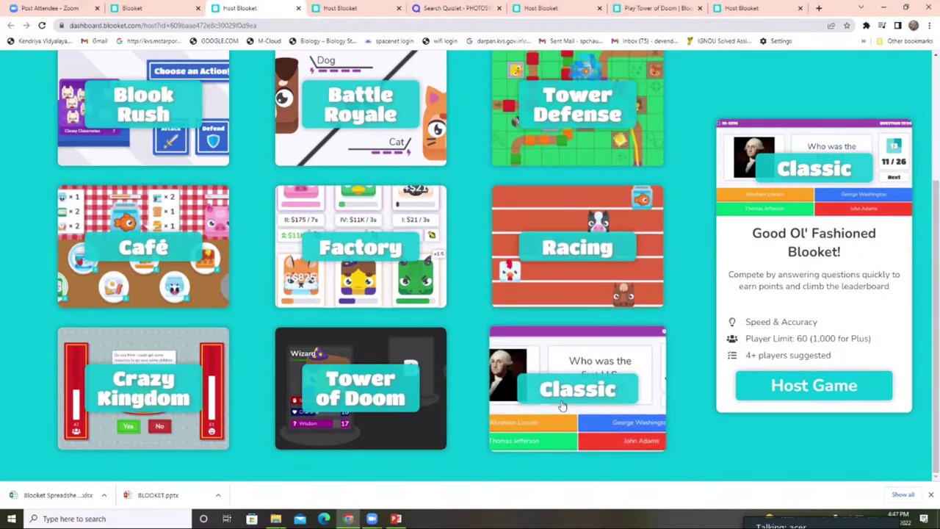
{"action": "left_click", "coordinate": [800, 385]}
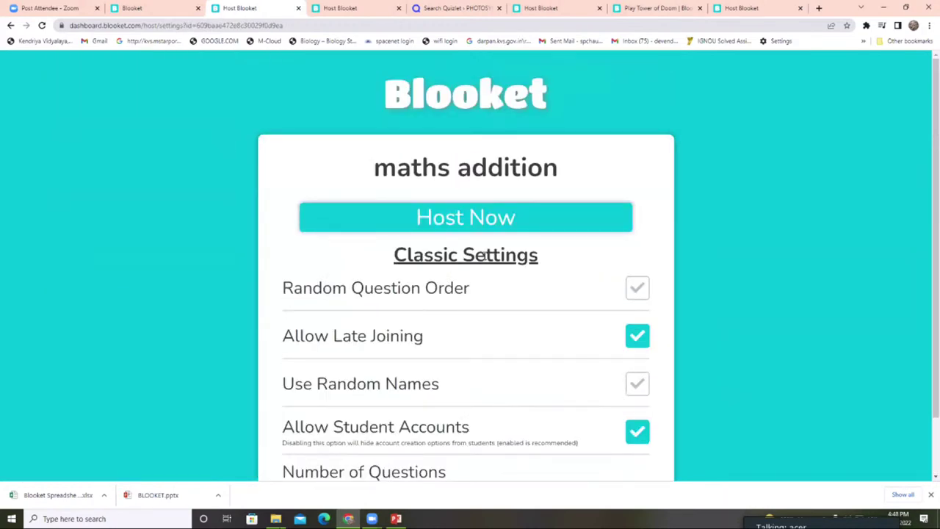
{"action": "scroll", "coordinate": [485, 254], "scroll_direction": "down", "scroll_amount": 1}
{"action": "scroll", "coordinate": [484, 257], "scroll_direction": "up", "scroll_amount": 1}
- Host the Classic game with join code 603356, view the lobby full screen, then return to the set tab
{"action": "left_click", "coordinate": [447, 188]}
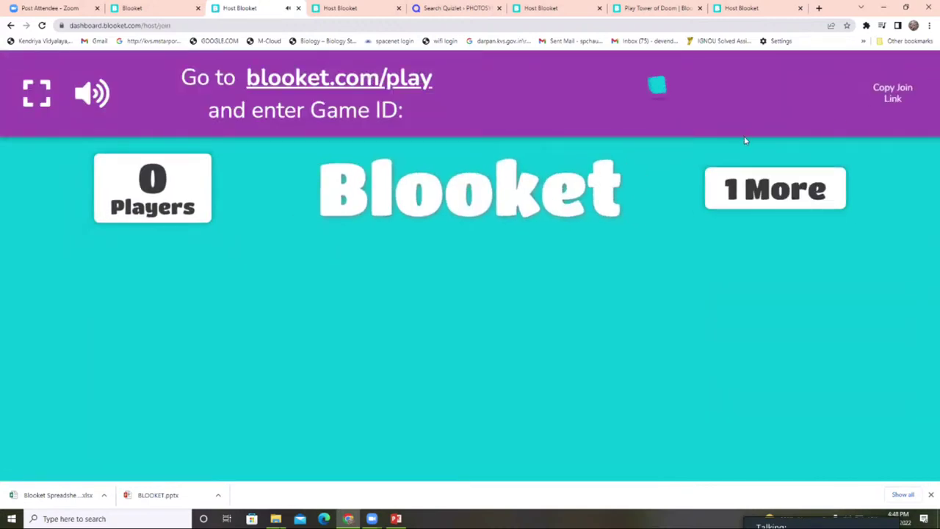
{"action": "left_click", "coordinate": [45, 100]}
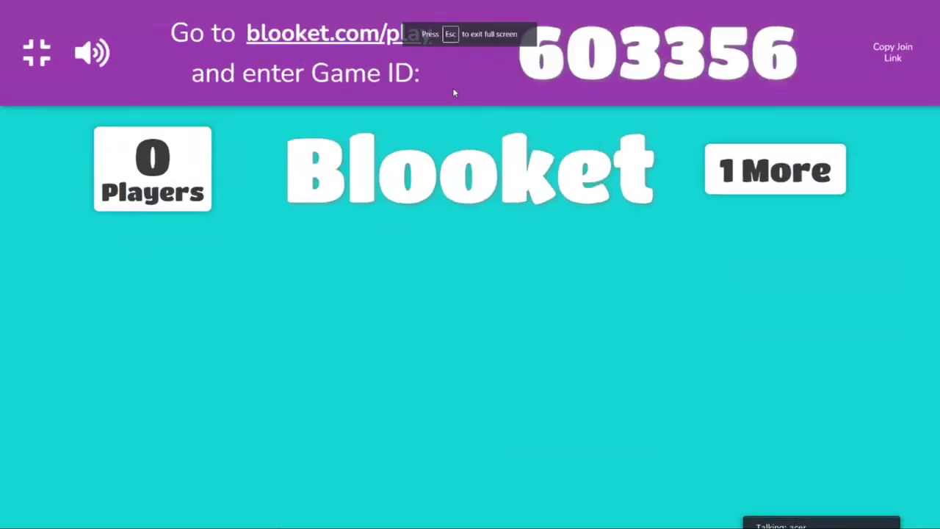
{"action": "key", "text": "Escape"}
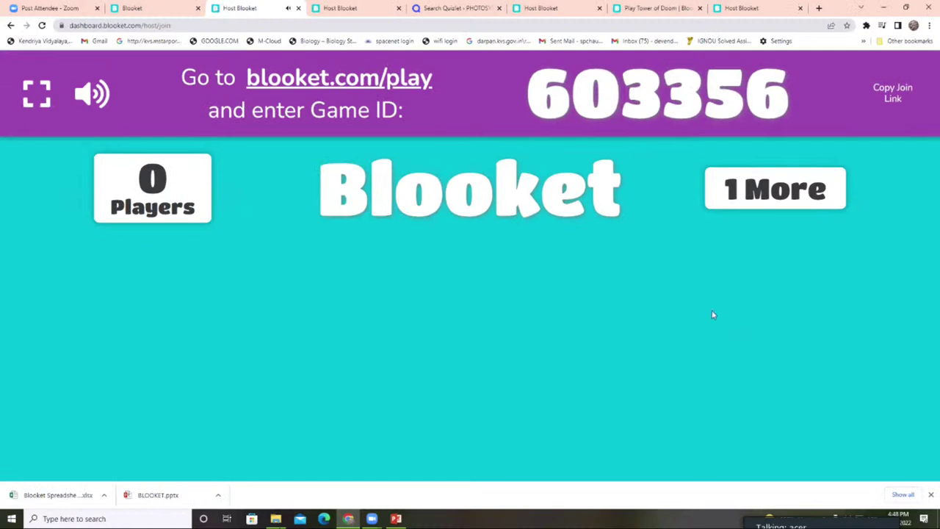
{"action": "left_click", "coordinate": [168, 7]}
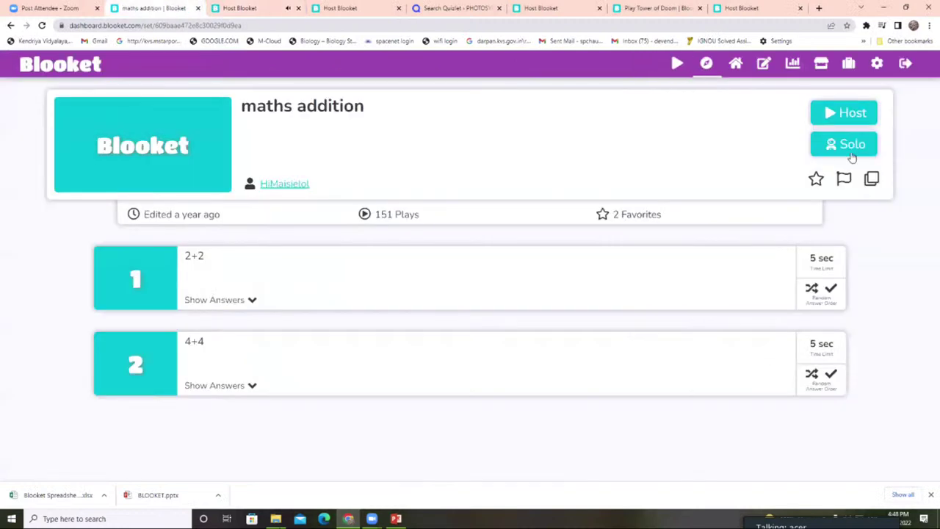
- Open Solo mode for maths addition, close the audio-playing lobby tab, and return to the set page
{"action": "left_click", "coordinate": [841, 145]}
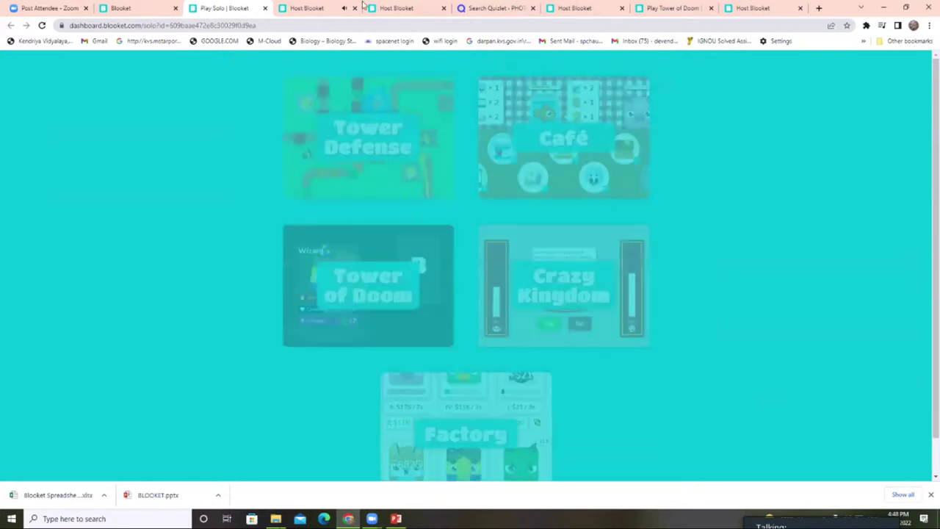
{"action": "left_click", "coordinate": [355, 8]}
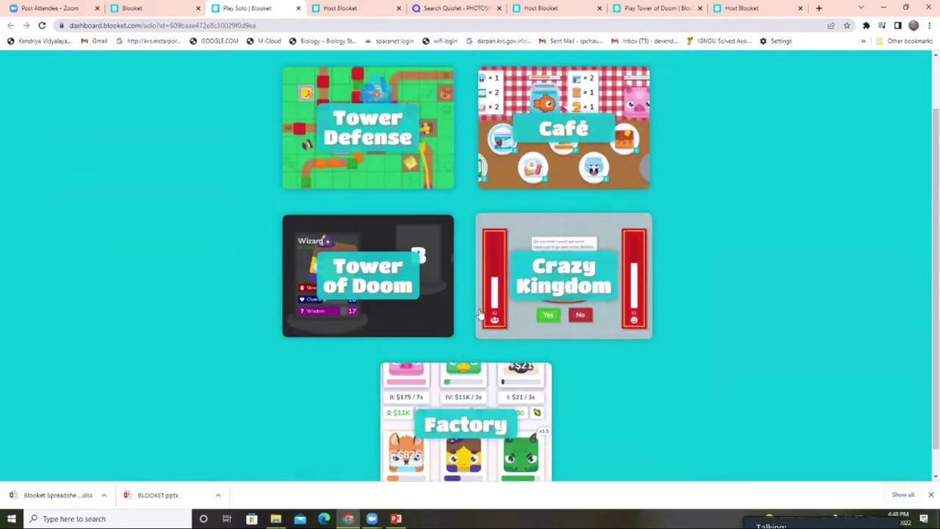
{"action": "scroll", "coordinate": [489, 320], "scroll_direction": "up", "scroll_amount": 1}
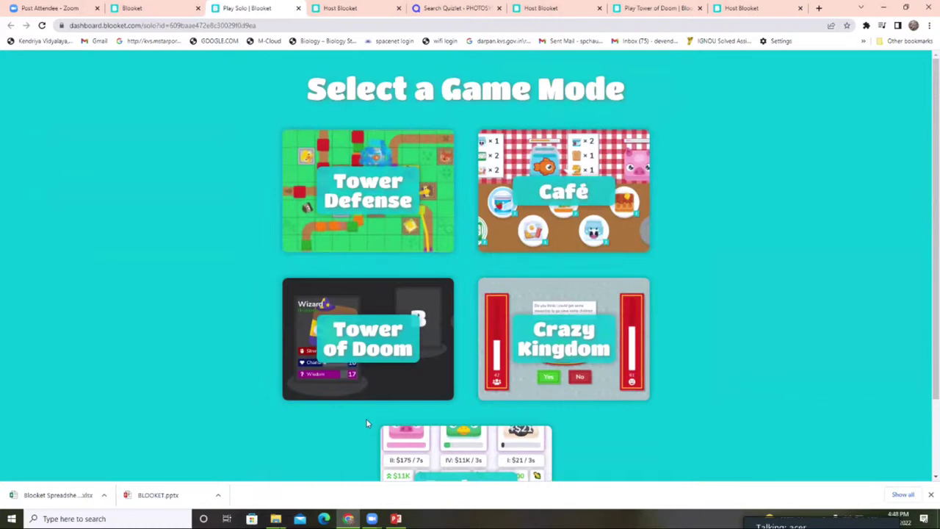
{"action": "scroll", "coordinate": [565, 361], "scroll_direction": "down", "scroll_amount": 1}
{"action": "scroll", "coordinate": [436, 195], "scroll_direction": "up", "scroll_amount": 1}
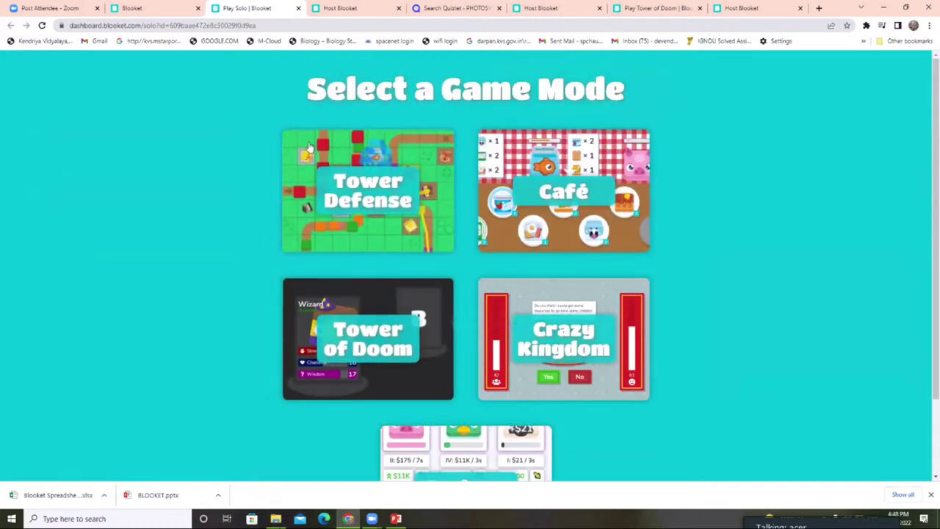
{"action": "left_click", "coordinate": [136, 8]}
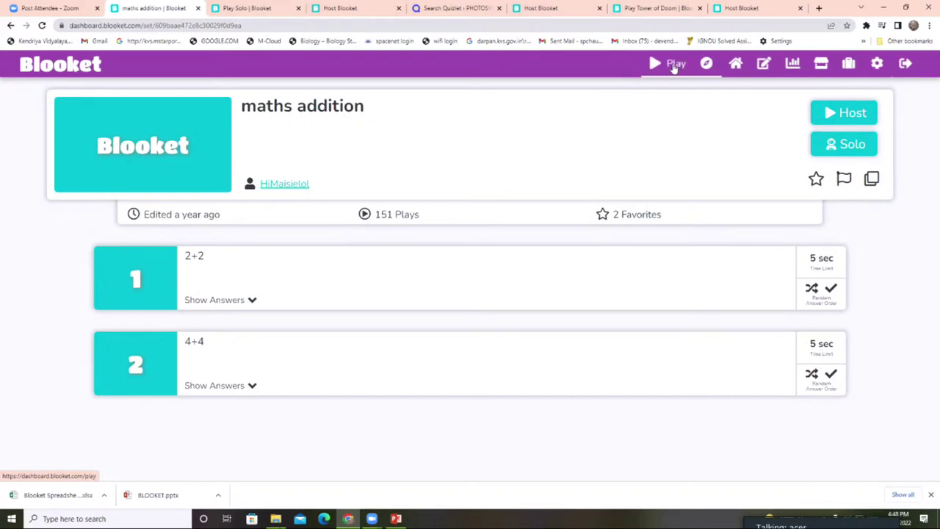
- Look up the lobby's Game ID and try joining game 380798 from the Join a Game page
{"action": "left_click", "coordinate": [669, 65]}
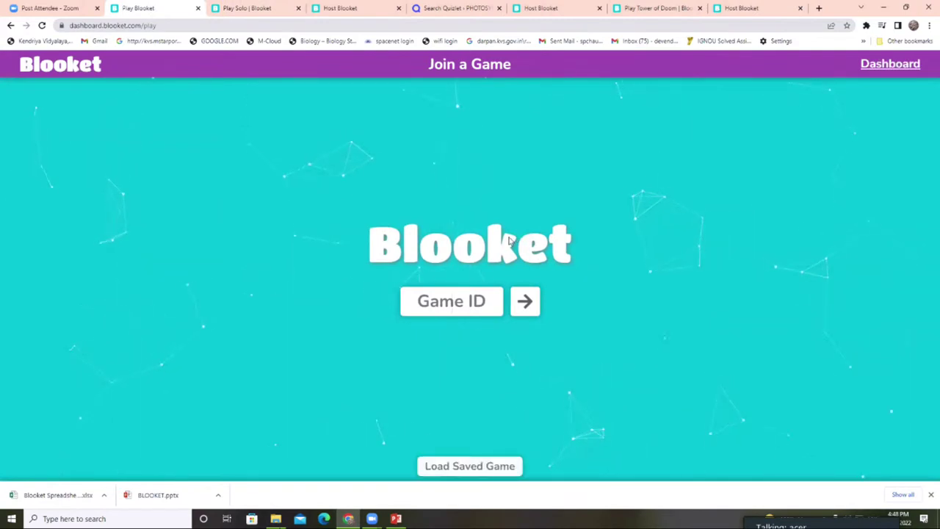
{"action": "left_click", "coordinate": [561, 9]}
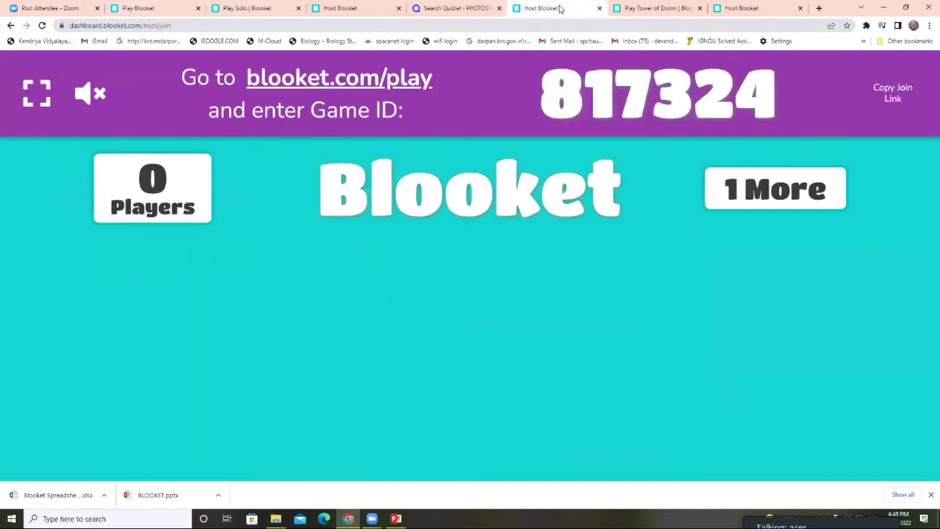
{"action": "left_click", "coordinate": [729, 9]}
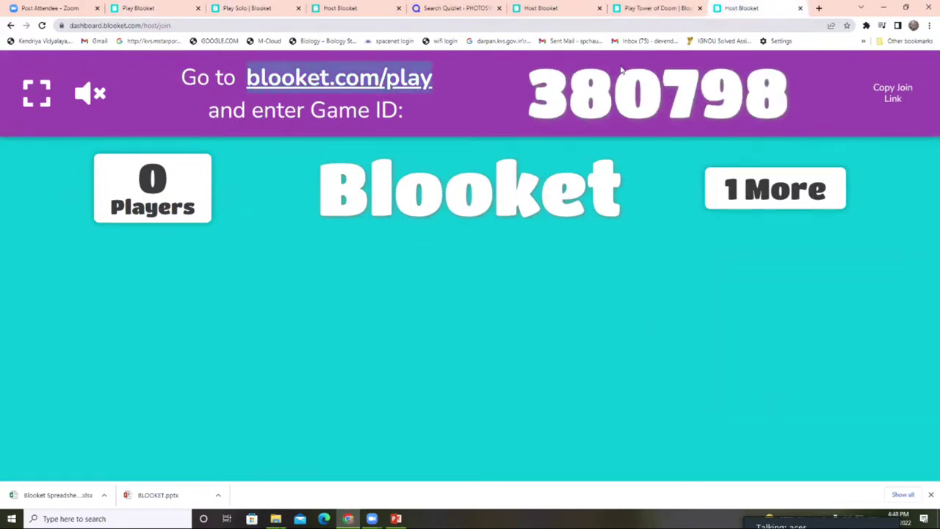
{"action": "left_click", "coordinate": [156, 8]}
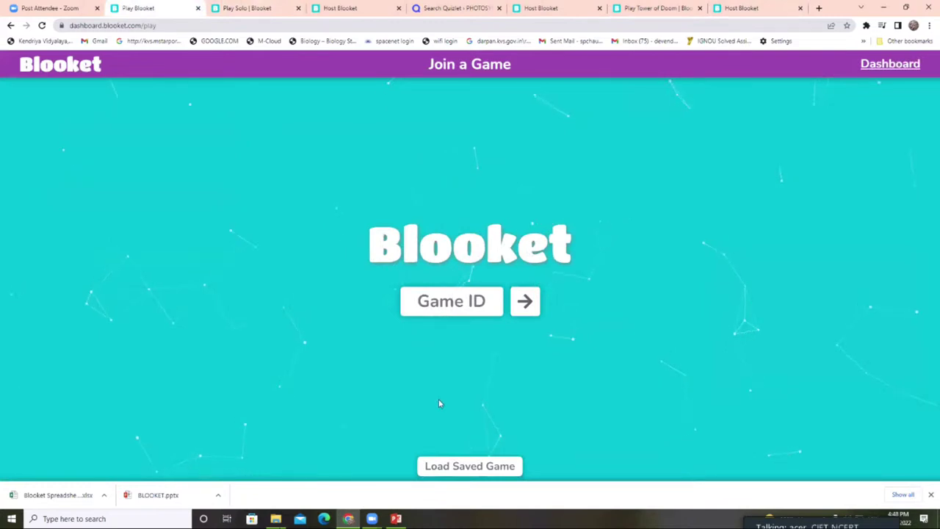
{"action": "type", "text": "380"}
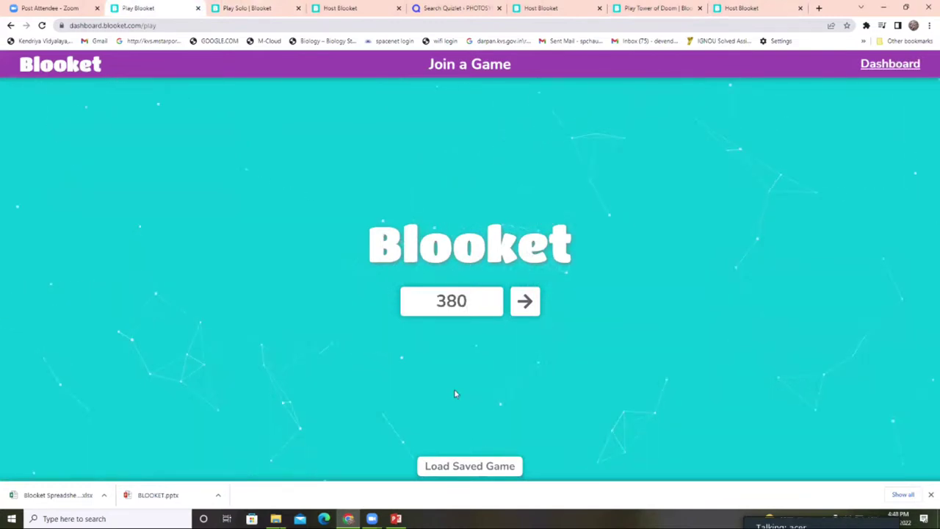
{"action": "type", "text": "798"}
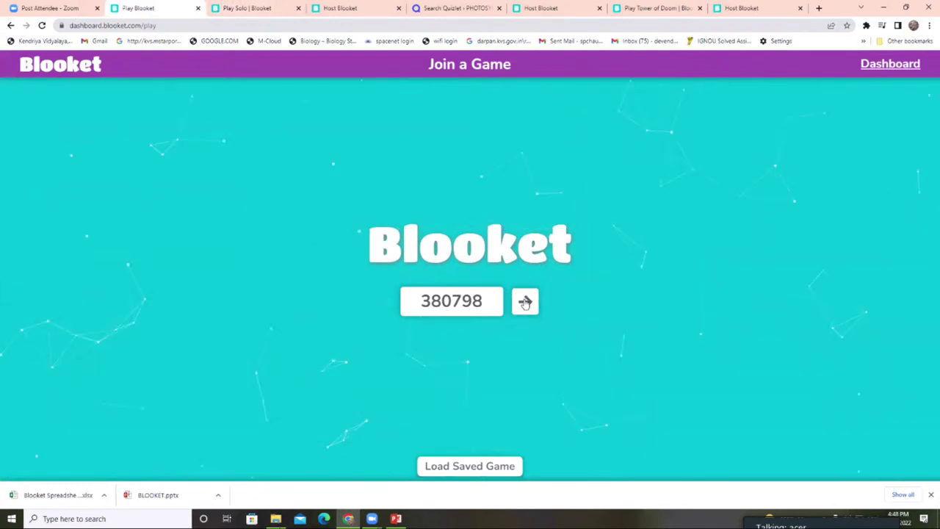
{"action": "left_click", "coordinate": [524, 305]}
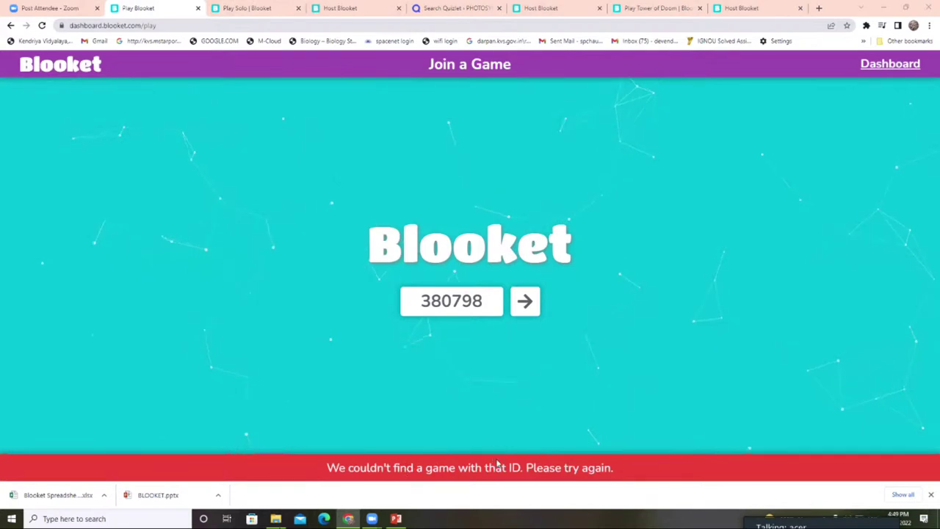
- Check the solo and hosted game tabs, then go to the teacher dashboard's My Sets
{"action": "left_click", "coordinate": [264, 8]}
{"action": "left_click", "coordinate": [329, 8]}
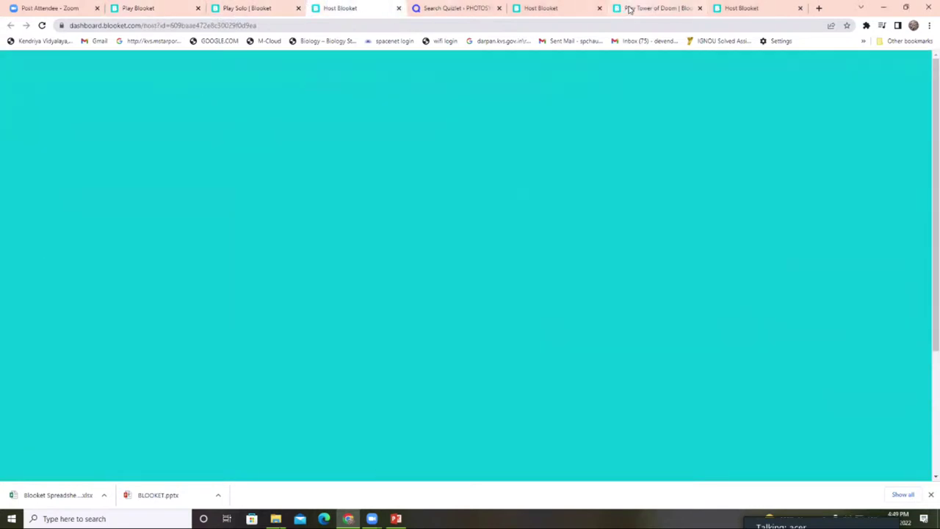
{"action": "left_click", "coordinate": [147, 8]}
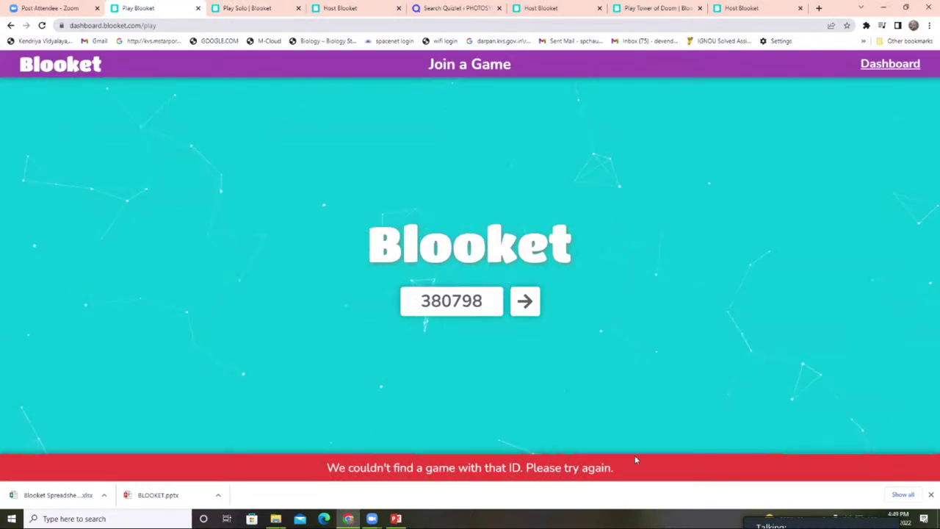
{"action": "left_click", "coordinate": [885, 64]}
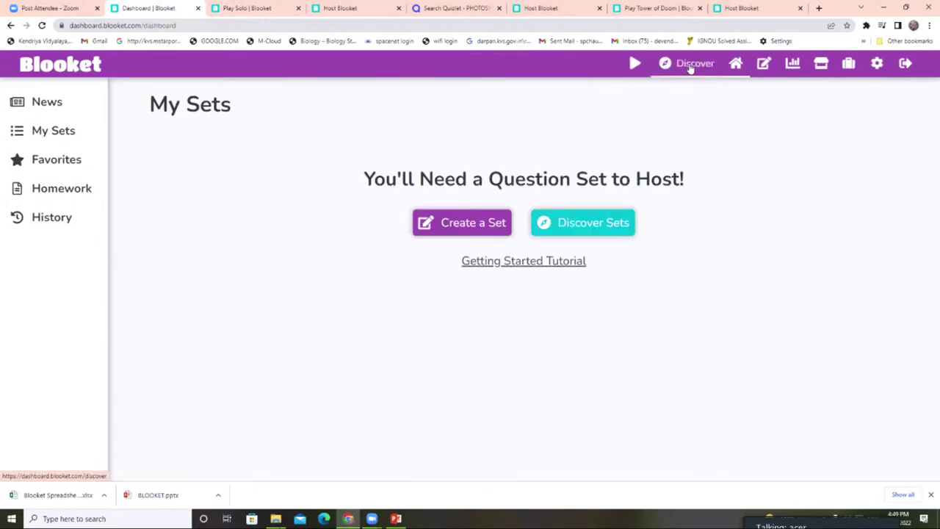
- Look over the Create question set form, then view the Level 0 account's Stats page
{"action": "left_click", "coordinate": [757, 65]}
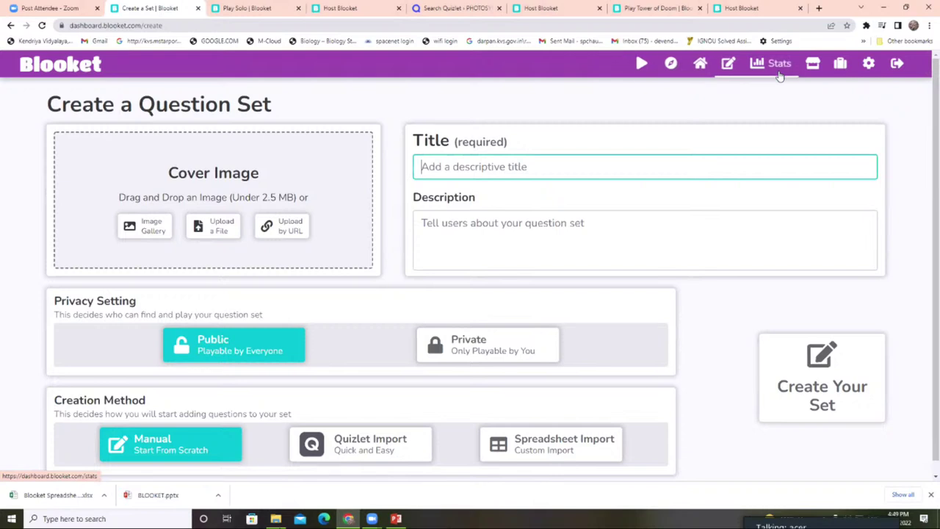
{"action": "left_click", "coordinate": [780, 71]}
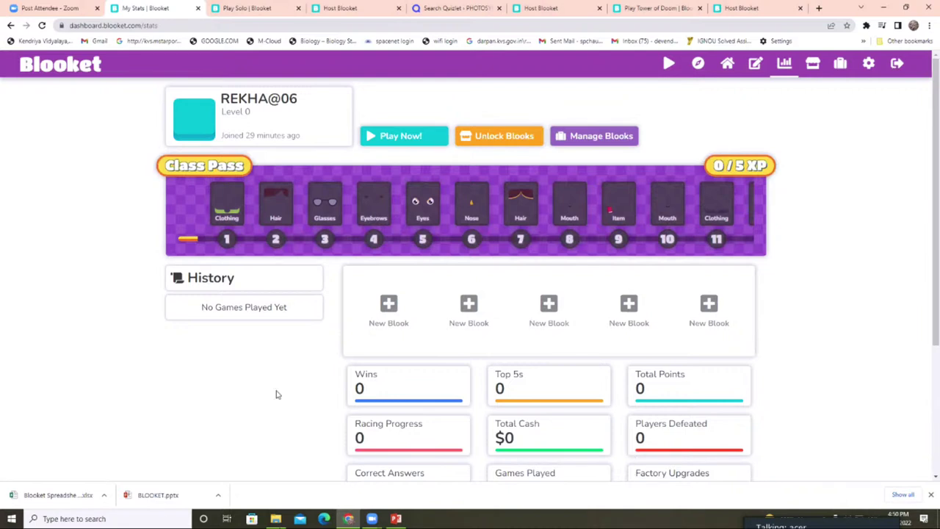
- Scroll the Stats page, then use Unlock Blooks to reach the Market with 25 tokens
{"action": "scroll", "coordinate": [277, 395], "scroll_direction": "down", "scroll_amount": 1}
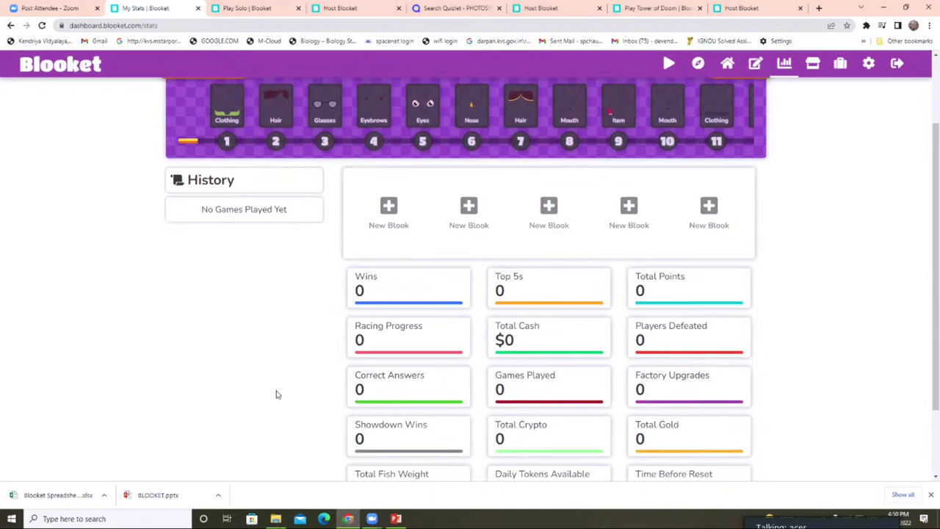
{"action": "scroll", "coordinate": [278, 395], "scroll_direction": "up", "scroll_amount": 1}
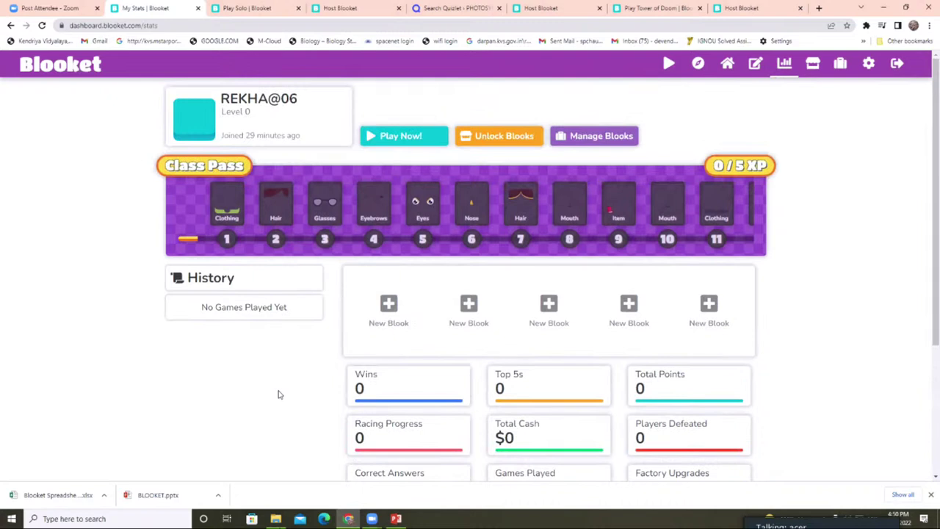
{"action": "scroll", "coordinate": [279, 394], "scroll_direction": "down", "scroll_amount": 1}
{"action": "scroll", "coordinate": [281, 394], "scroll_direction": "up", "scroll_amount": 1}
{"action": "left_click", "coordinate": [503, 144]}
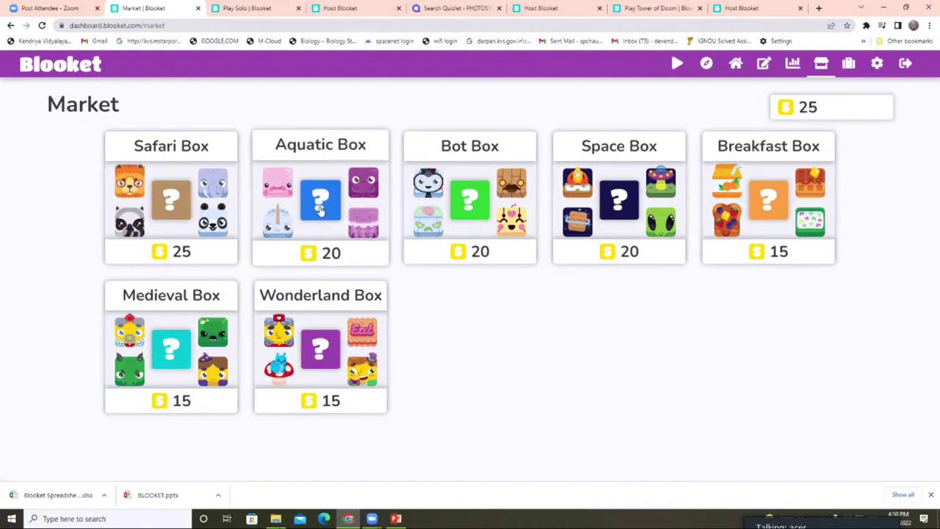
- Buy the Aquatic Box for 20 tokens and open it to unlock the Clownfish blook
{"action": "left_click", "coordinate": [321, 254]}
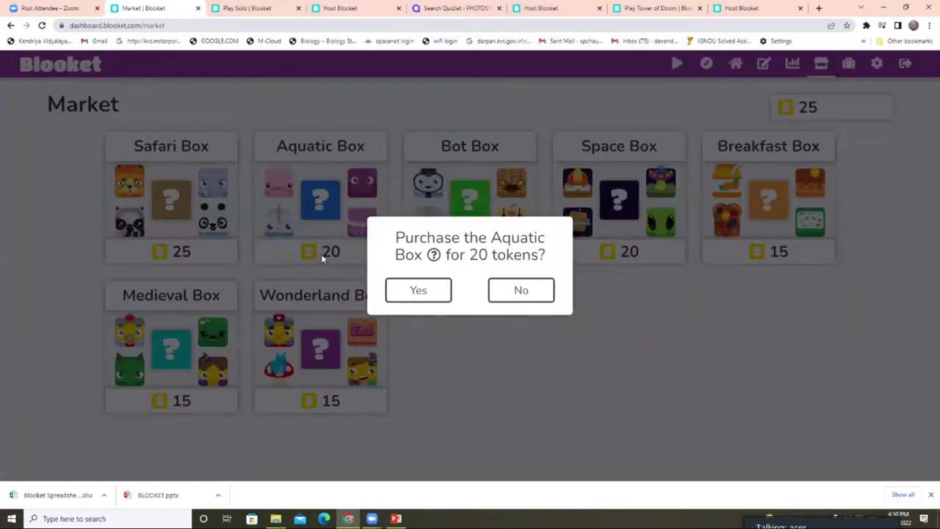
{"action": "left_click", "coordinate": [411, 299]}
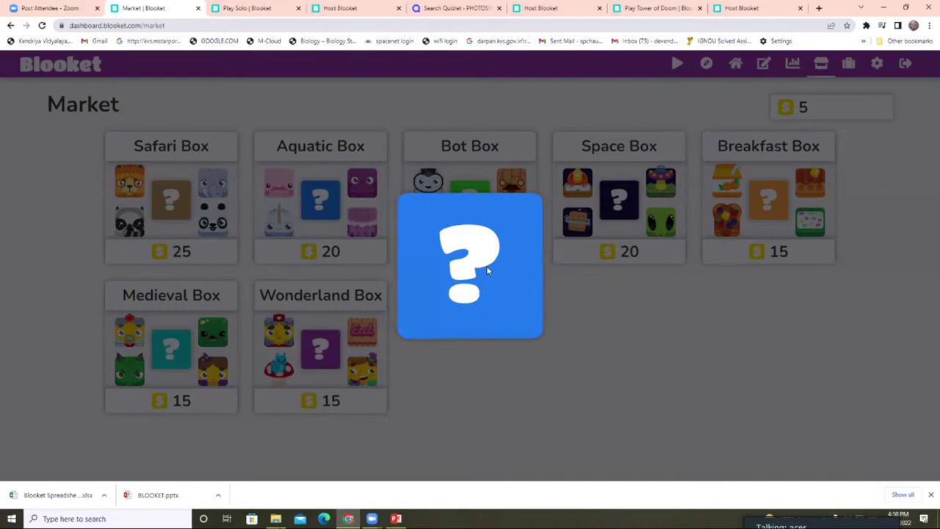
{"action": "left_click", "coordinate": [461, 261]}
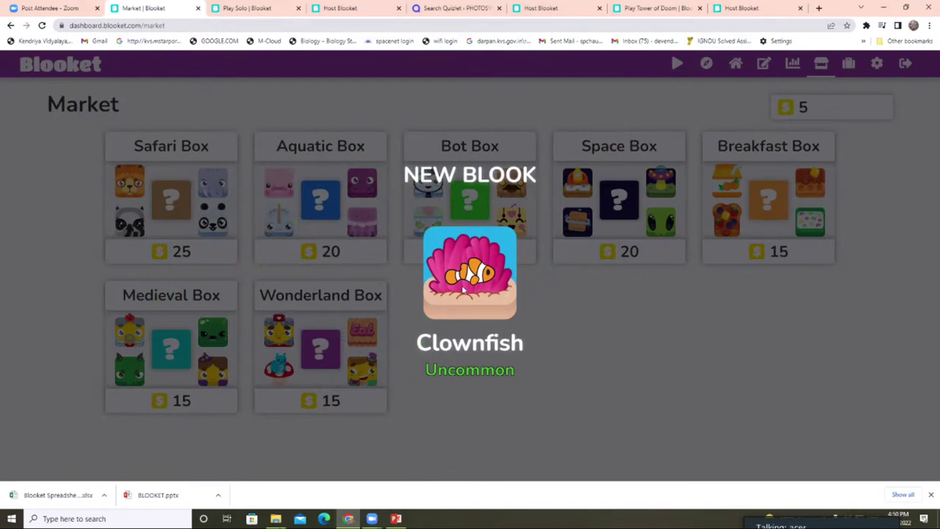
{"action": "left_click", "coordinate": [549, 273]}
- Attempt the Space Box, dismiss the Not Enough Tokens prompt, and go to My Blooks
{"action": "left_click", "coordinate": [560, 266]}
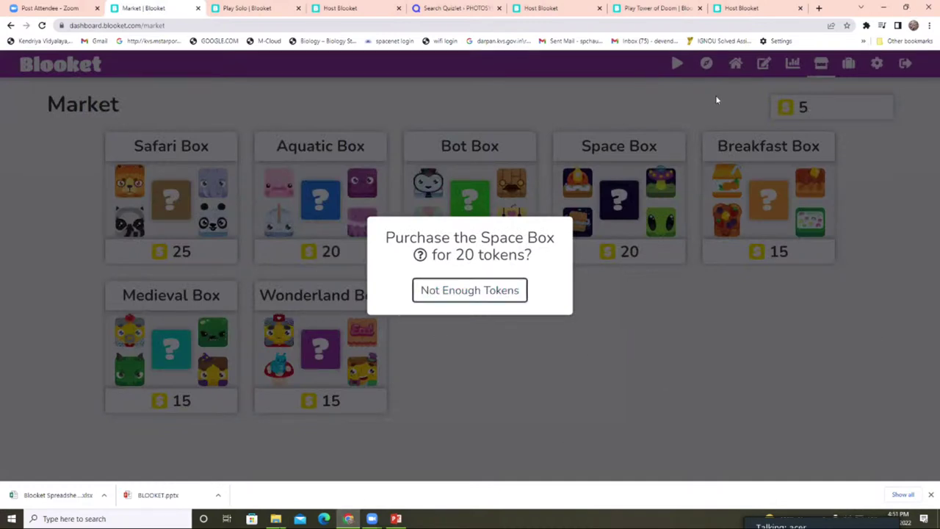
{"action": "left_click", "coordinate": [422, 290]}
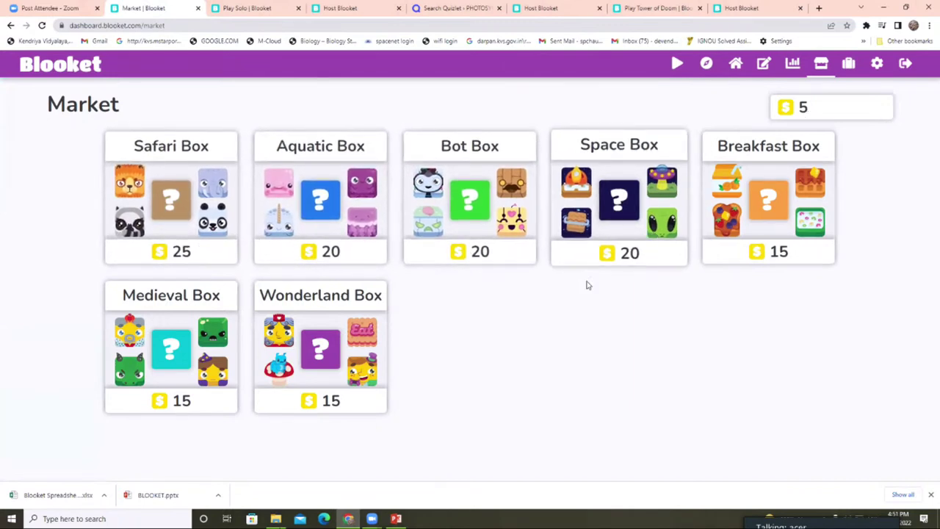
{"action": "left_click", "coordinate": [844, 70]}
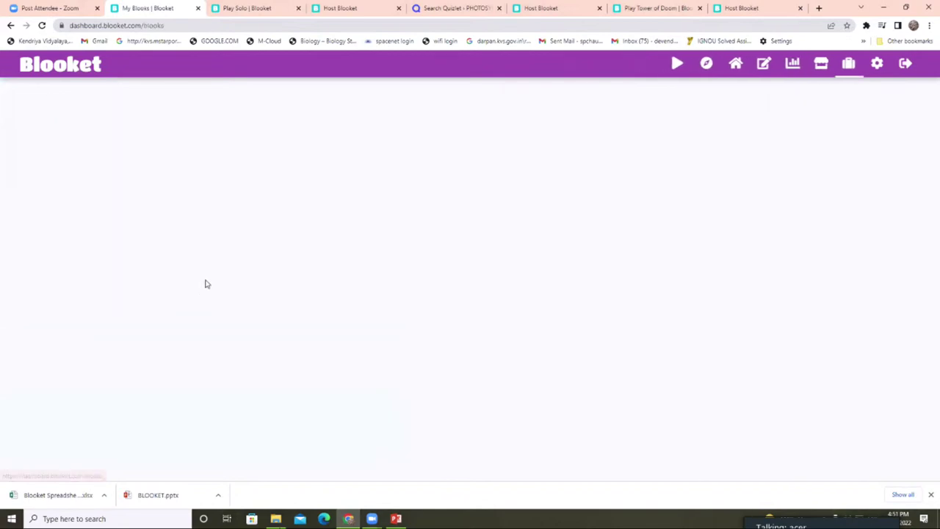
- Browse the My Blooks grid, preview the Rabbit and Kitten blooks, then return to the dashboard
{"action": "scroll", "coordinate": [327, 286], "scroll_direction": "down", "scroll_amount": 1}
{"action": "scroll", "coordinate": [328, 286], "scroll_direction": "down", "scroll_amount": 3}
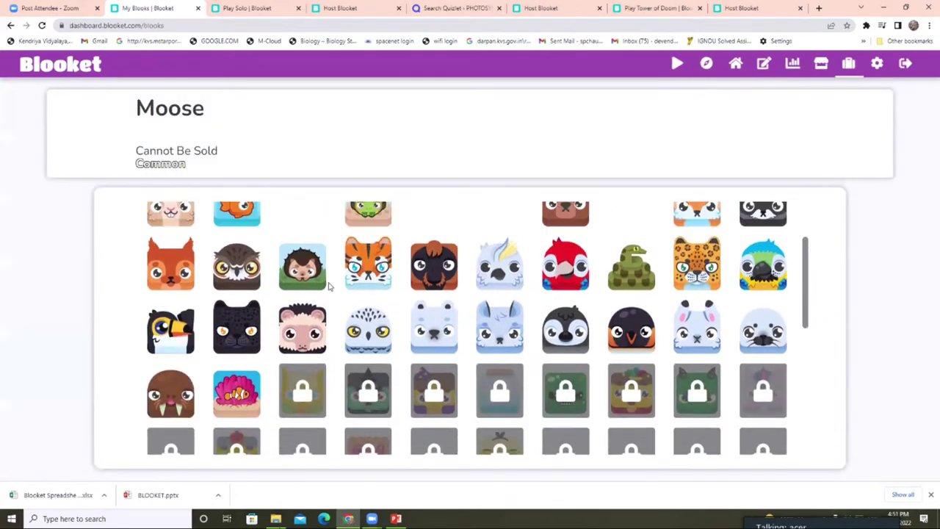
{"action": "scroll", "coordinate": [285, 268], "scroll_direction": "up", "scroll_amount": 2}
{"action": "scroll", "coordinate": [285, 267], "scroll_direction": "up", "scroll_amount": 2}
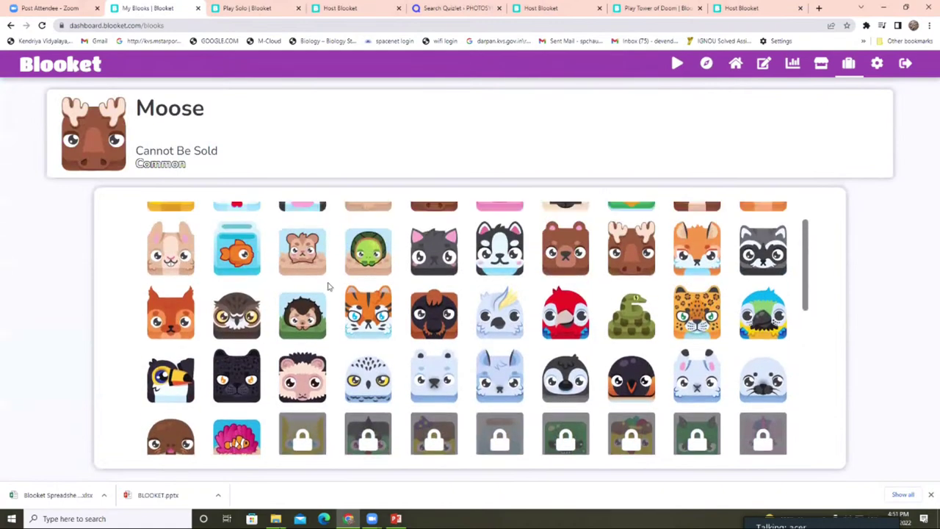
{"action": "scroll", "coordinate": [323, 289], "scroll_direction": "down", "scroll_amount": 3}
{"action": "scroll", "coordinate": [343, 325], "scroll_direction": "down", "scroll_amount": 5}
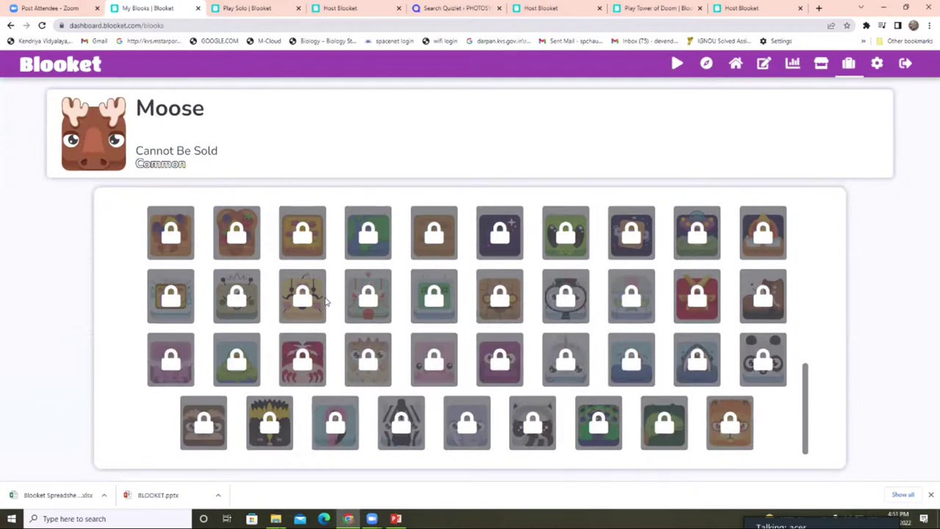
{"action": "scroll", "coordinate": [327, 301], "scroll_direction": "up", "scroll_amount": 4}
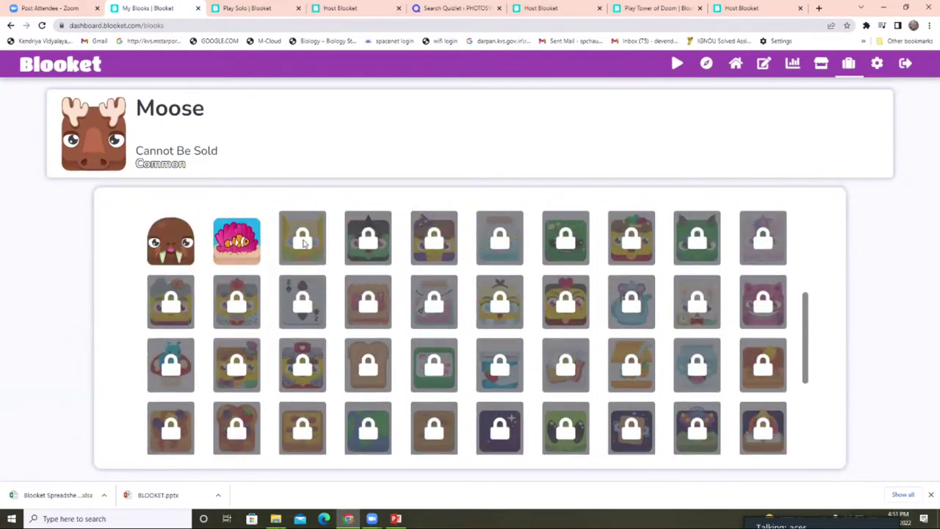
{"action": "scroll", "coordinate": [303, 244], "scroll_direction": "up", "scroll_amount": 4}
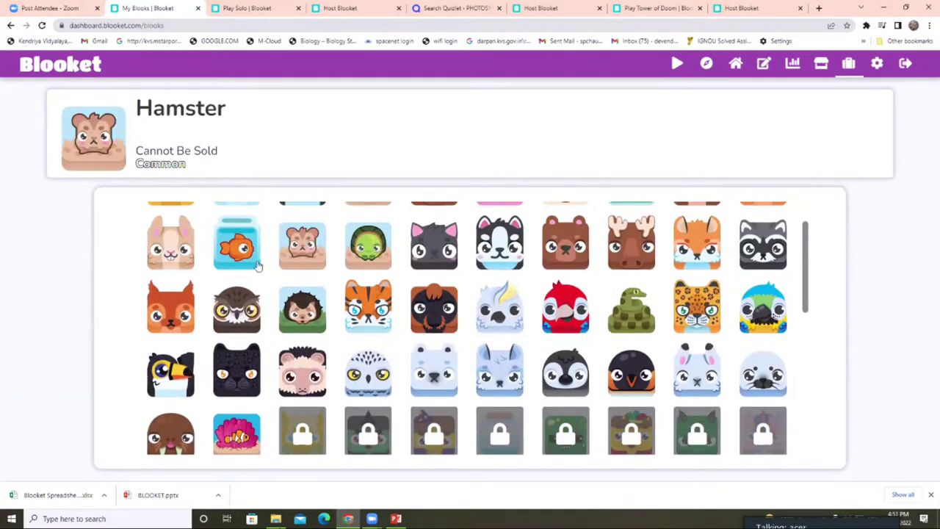
{"action": "left_click", "coordinate": [179, 256]}
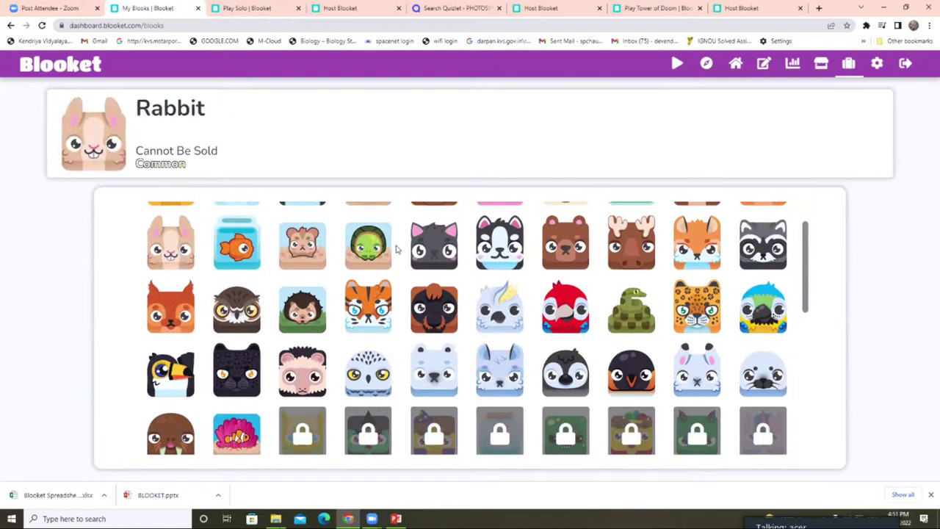
{"action": "left_click", "coordinate": [437, 254]}
{"action": "scroll", "coordinate": [362, 268], "scroll_direction": "down", "scroll_amount": 10}
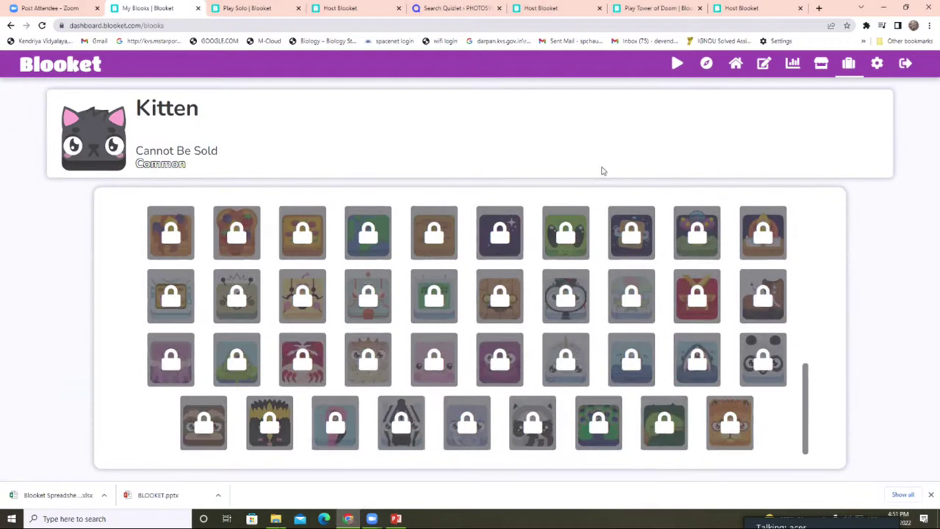
{"action": "left_click", "coordinate": [63, 68]}
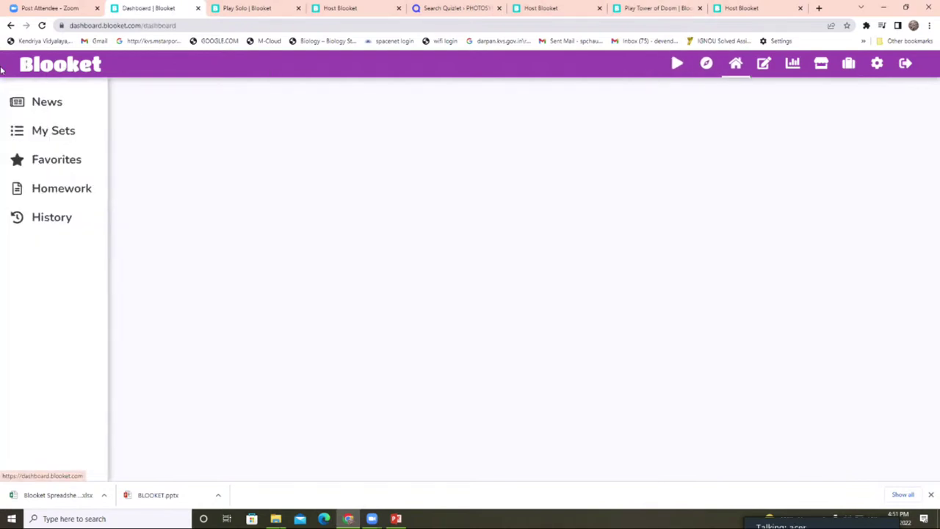
- View the empty Homework list, then open the FAQ on assigning homework
{"action": "left_click", "coordinate": [63, 188]}
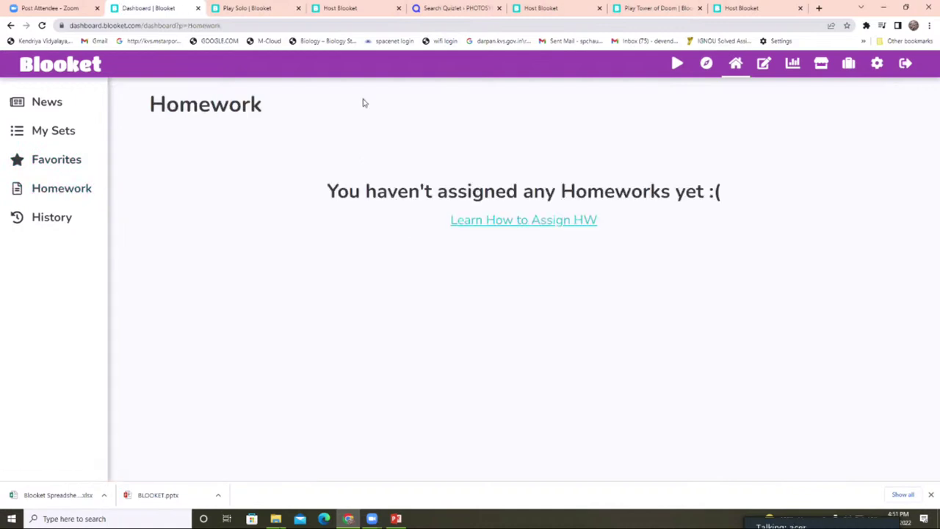
{"action": "left_click", "coordinate": [564, 226]}
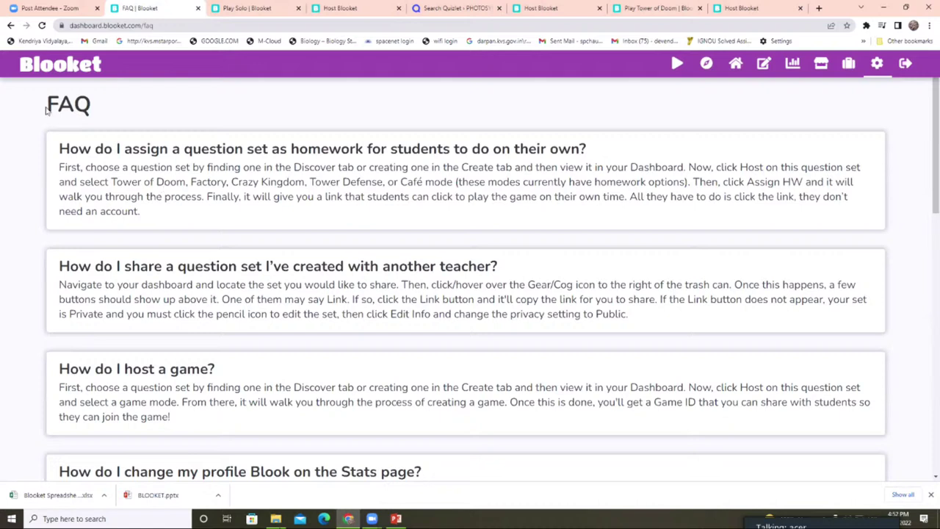
- Return to the dashboard's My Sets and briefly open, then leave, the new set form
{"action": "right_click", "coordinate": [73, 68]}
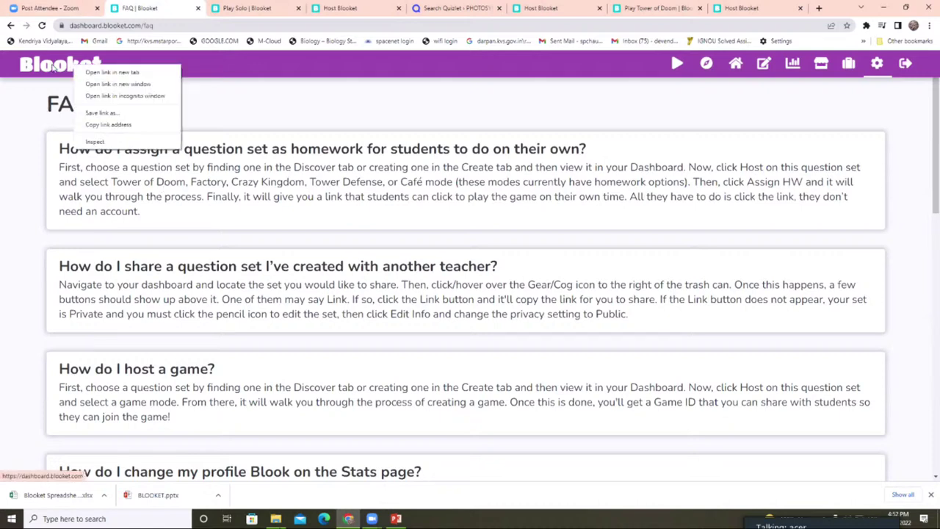
{"action": "left_click", "coordinate": [55, 66]}
{"action": "left_click", "coordinate": [51, 137]}
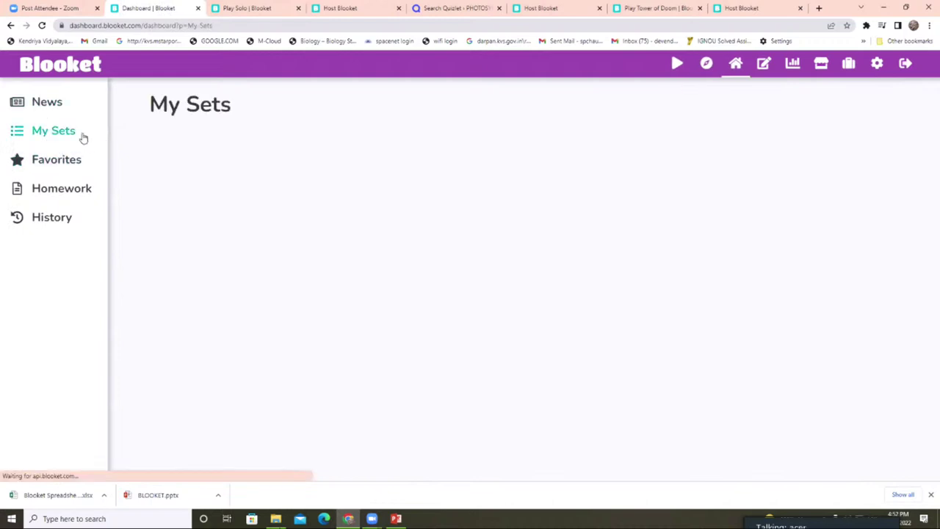
{"action": "left_click", "coordinate": [458, 223]}
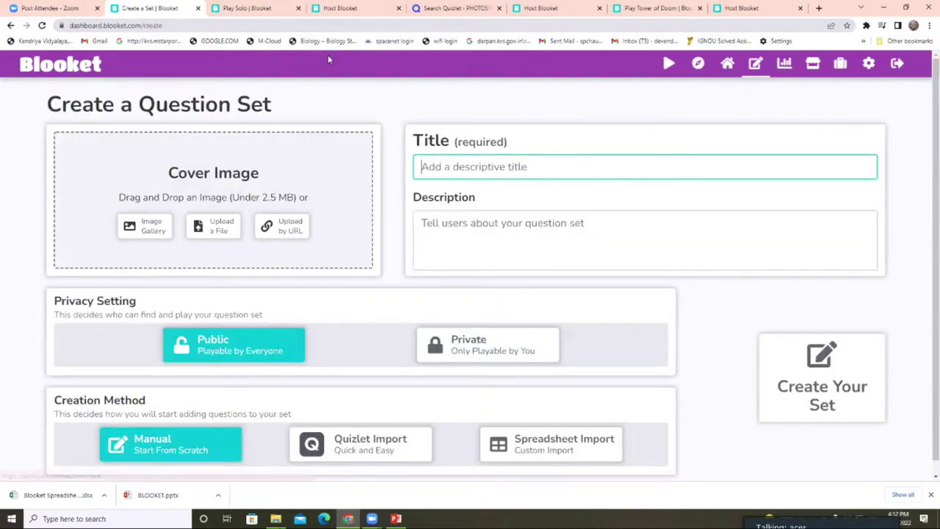
{"action": "left_click", "coordinate": [60, 64]}
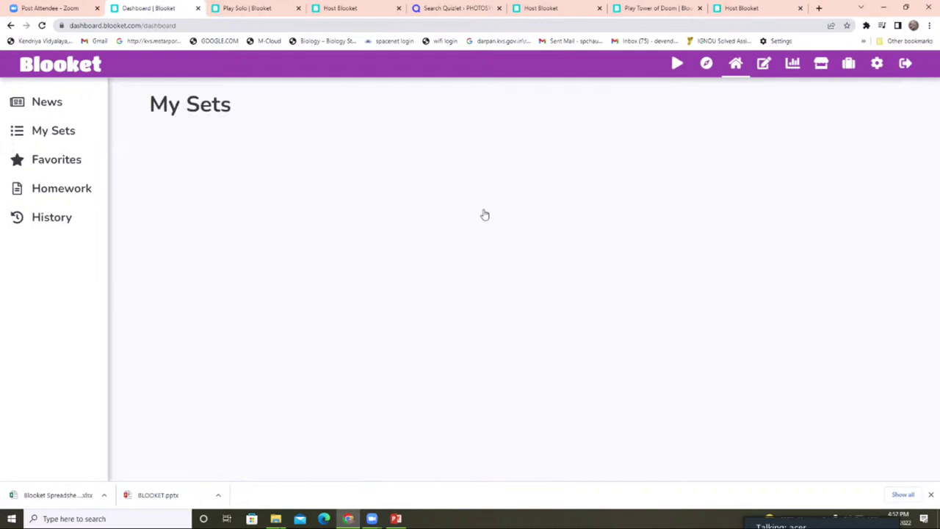
- Search Discover for NUTRITION and open the 32-question Nutrition set to review its questions
{"action": "left_click", "coordinate": [556, 216]}
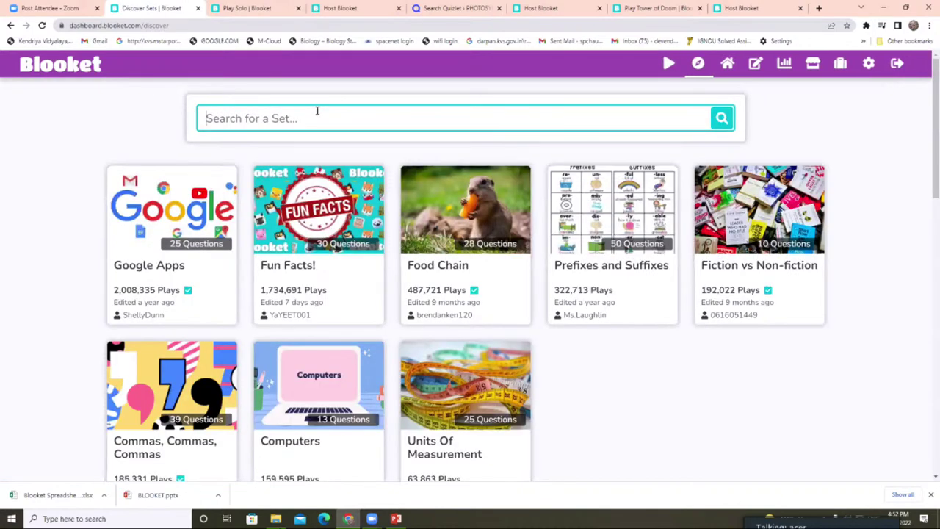
{"action": "type", "text": "NUTRITU"}
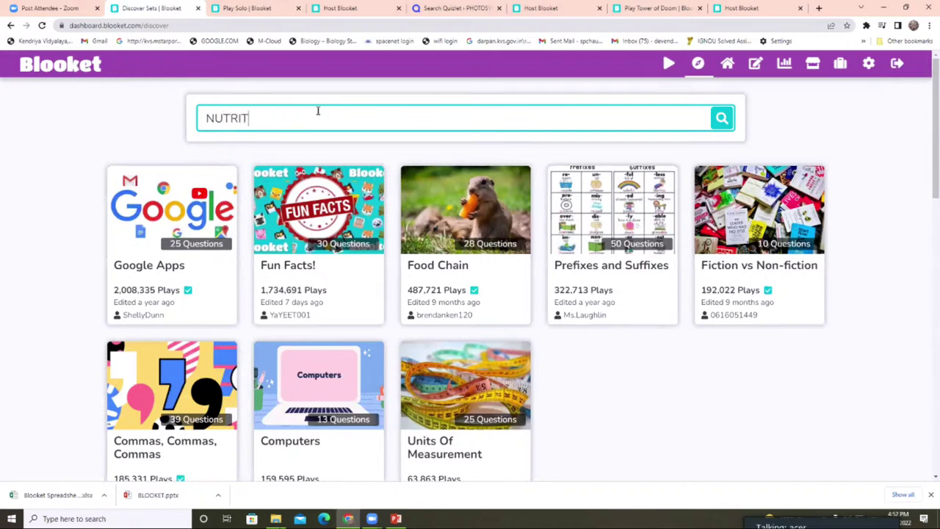
{"action": "key", "text": "BackSpace"}
{"action": "type", "text": "ION"}
{"action": "key", "text": "Return"}
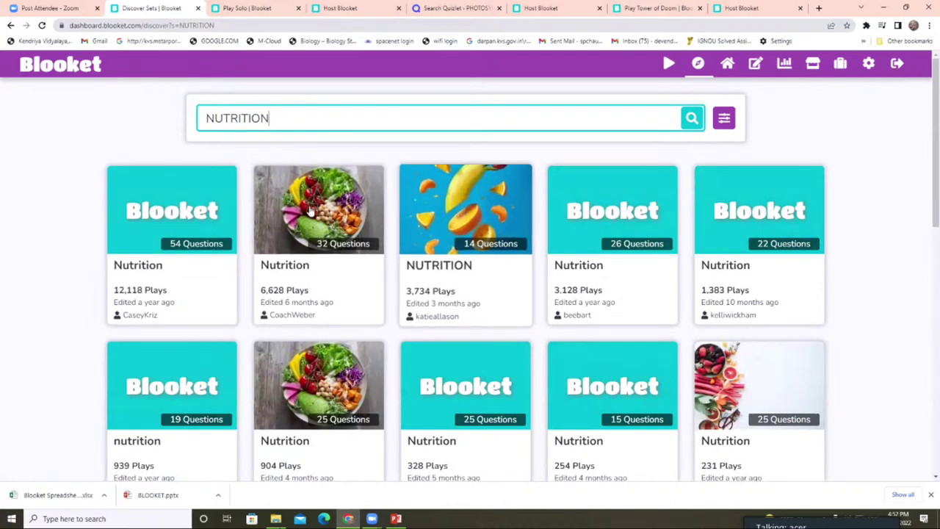
{"action": "left_click", "coordinate": [312, 210]}
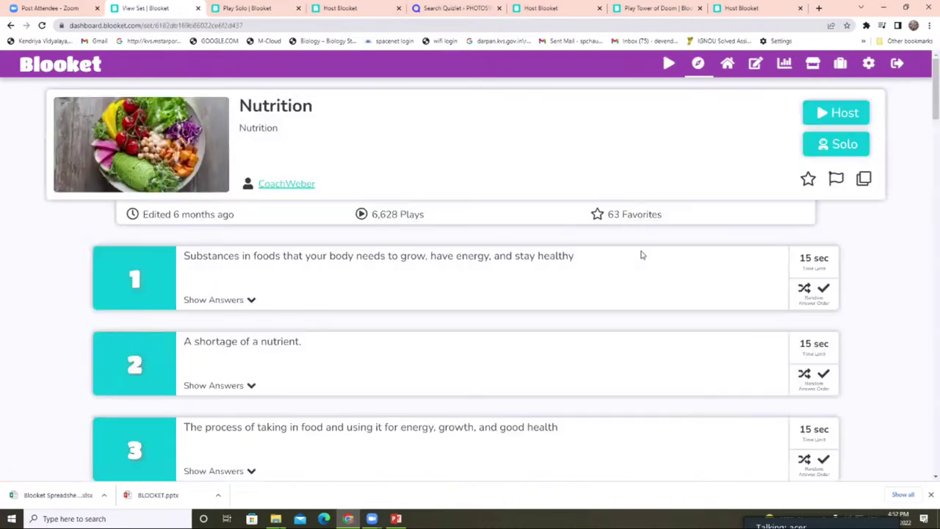
{"action": "scroll", "coordinate": [753, 262], "scroll_direction": "down", "scroll_amount": 2}
{"action": "scroll", "coordinate": [746, 262], "scroll_direction": "up", "scroll_amount": 2}
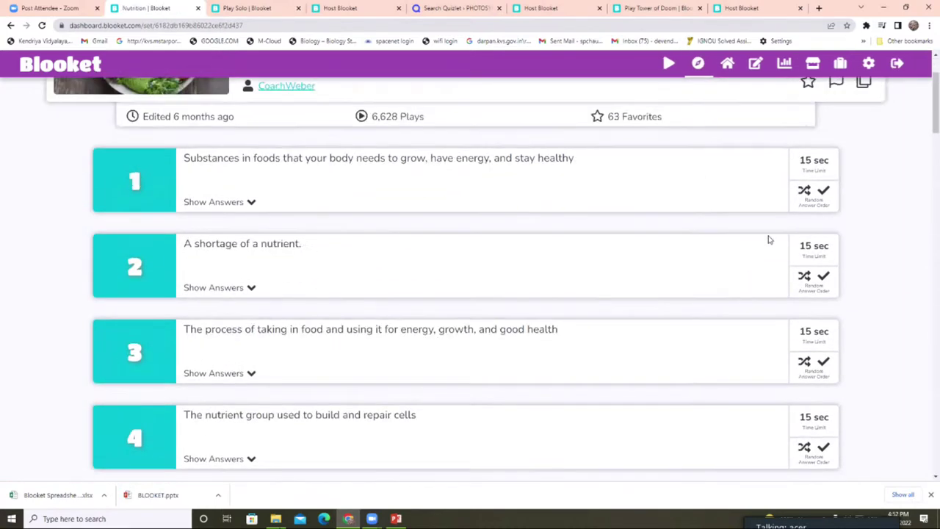
- Host the Nutrition set in Tower Defense mode and bring up its Assign Homework page
{"action": "left_click", "coordinate": [835, 121]}
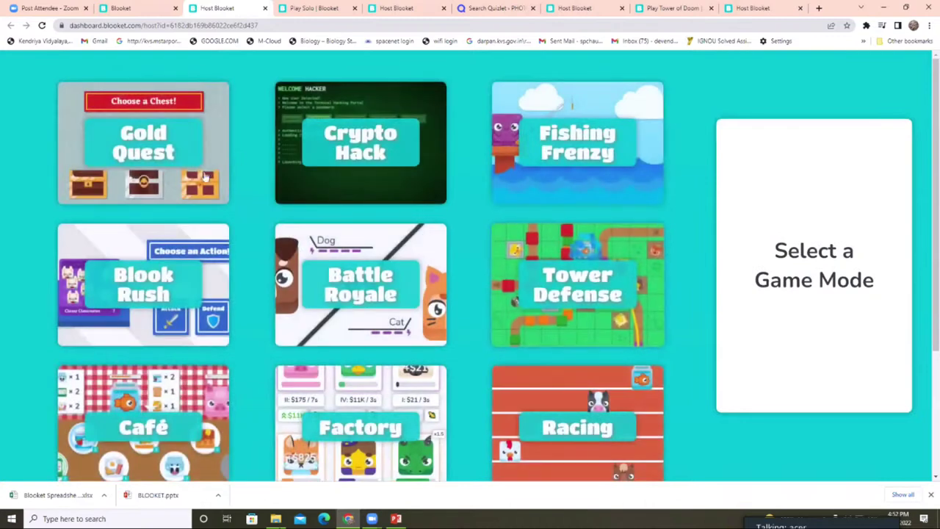
{"action": "scroll", "coordinate": [580, 192], "scroll_direction": "down", "scroll_amount": 2}
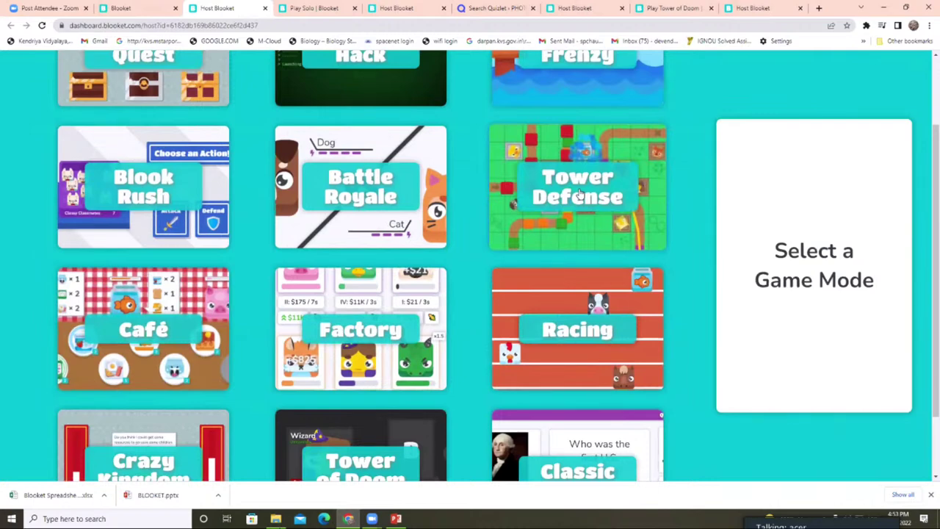
{"action": "left_click", "coordinate": [580, 192]}
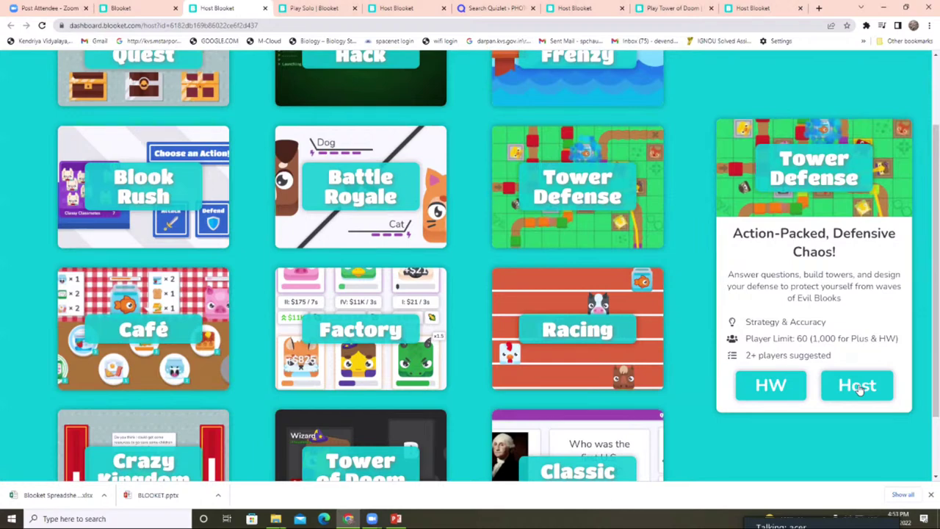
{"action": "left_click", "coordinate": [761, 387]}
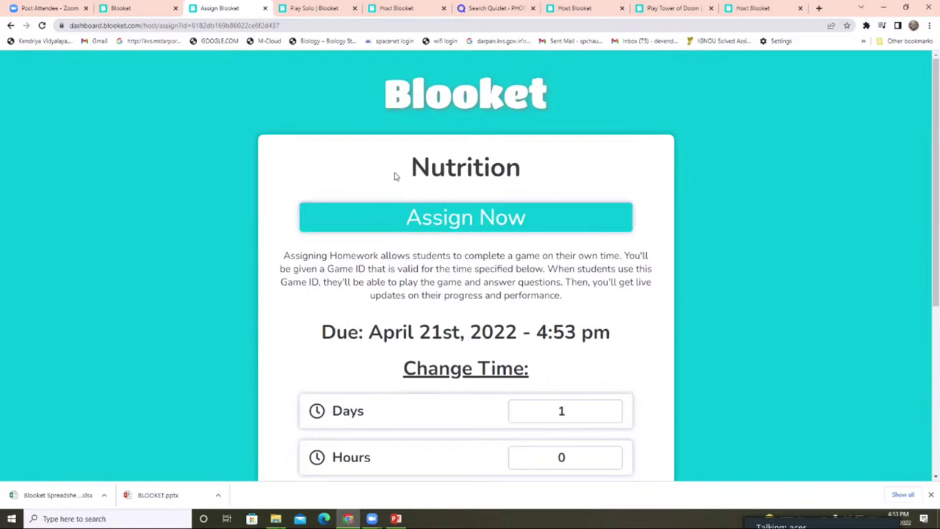
- Raise the homework deadline to 4 days and 5 hours until due
{"action": "scroll", "coordinate": [400, 239], "scroll_direction": "down", "scroll_amount": 2}
{"action": "scroll", "coordinate": [370, 226], "scroll_direction": "up", "scroll_amount": 1}
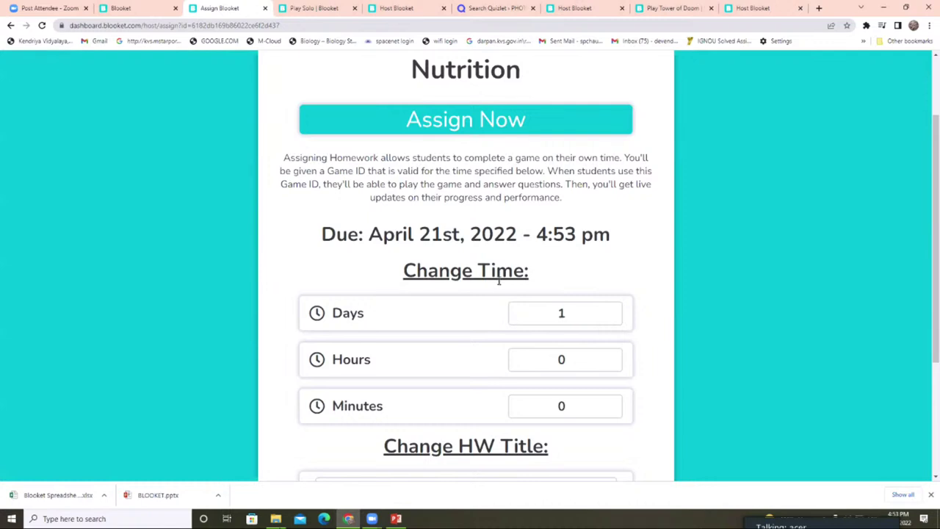
{"action": "scroll", "coordinate": [499, 280], "scroll_direction": "down", "scroll_amount": 1}
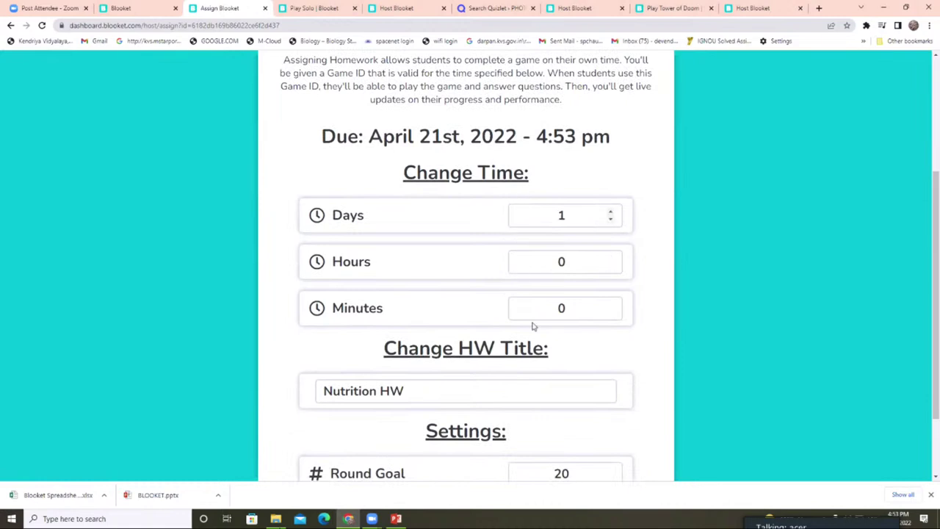
{"action": "scroll", "coordinate": [518, 231], "scroll_direction": "up", "scroll_amount": 2}
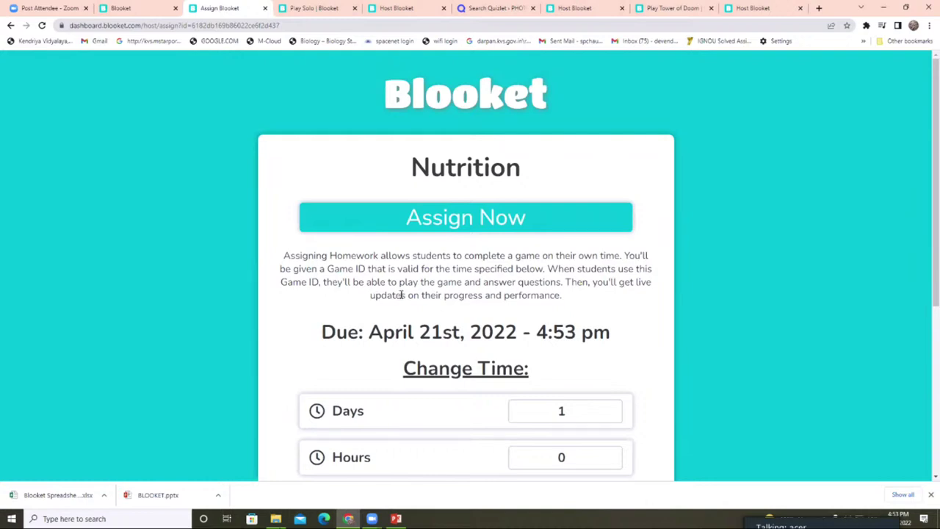
{"action": "scroll", "coordinate": [401, 294], "scroll_direction": "down", "scroll_amount": 1}
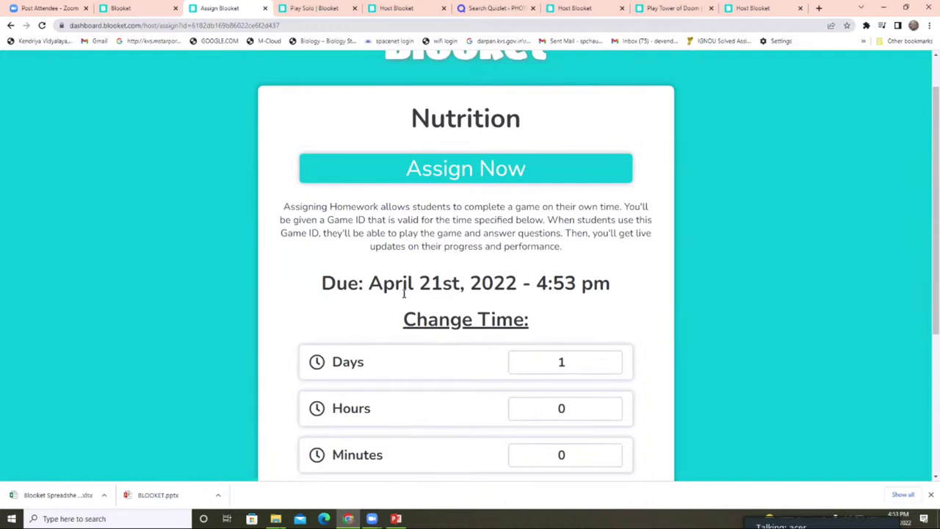
{"action": "scroll", "coordinate": [403, 292], "scroll_direction": "down", "scroll_amount": 1}
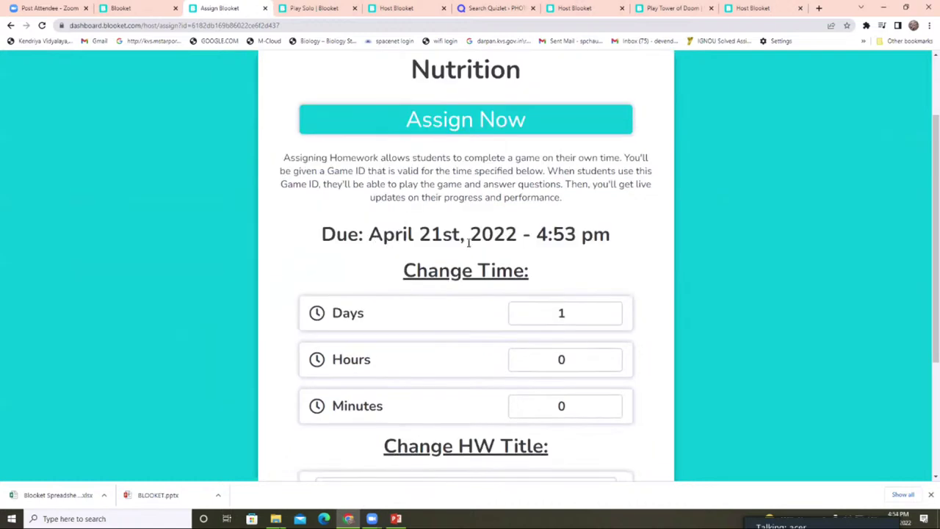
{"action": "scroll", "coordinate": [468, 242], "scroll_direction": "down", "scroll_amount": 2}
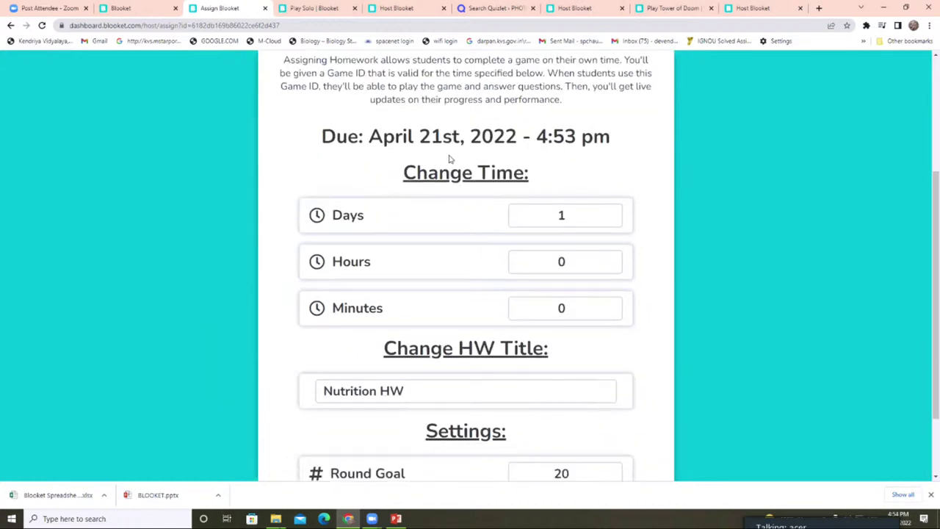
{"action": "left_click", "coordinate": [610, 213]}
{"action": "left_click", "coordinate": [610, 213]}
{"action": "left_click", "coordinate": [610, 213]}
{"action": "left_click", "coordinate": [610, 258]}
{"action": "left_click", "coordinate": [610, 257]}
{"action": "left_click", "coordinate": [610, 257]}
{"action": "left_click", "coordinate": [610, 258]}
{"action": "left_click", "coordinate": [610, 258]}
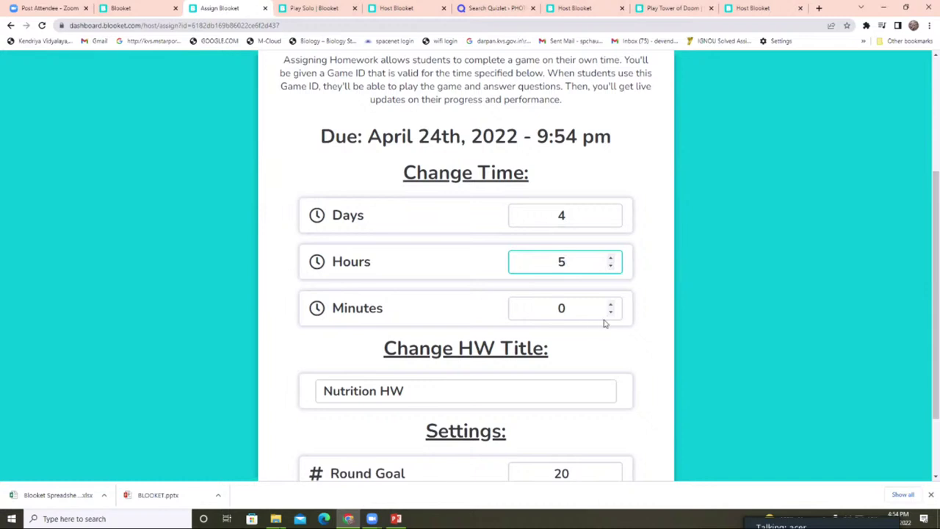
- Adjust the Round Goal and leave it at 20
{"action": "scroll", "coordinate": [604, 320], "scroll_direction": "down", "scroll_amount": 2}
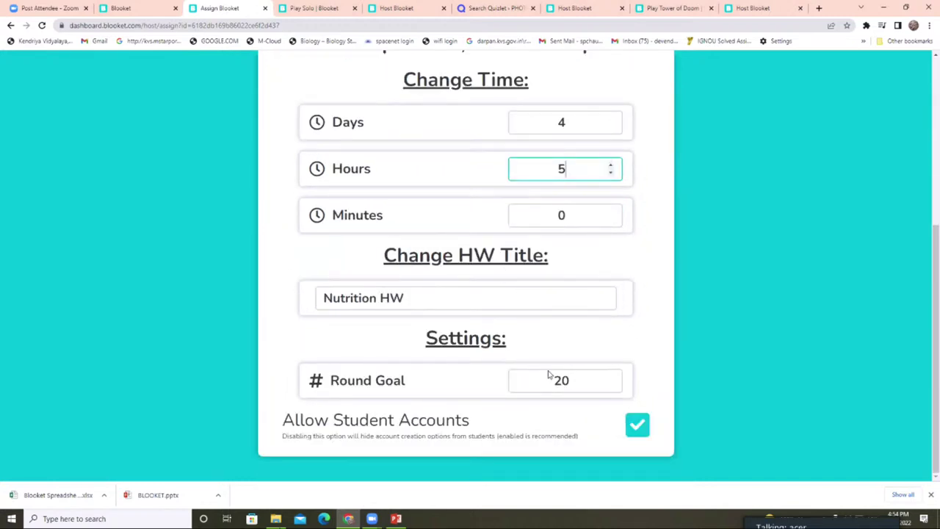
{"action": "left_click", "coordinate": [480, 389]}
{"action": "left_click", "coordinate": [607, 379]}
{"action": "left_click", "coordinate": [610, 376]}
{"action": "left_click", "coordinate": [610, 375]}
{"action": "left_click", "coordinate": [610, 384]}
{"action": "left_click", "coordinate": [610, 383]}
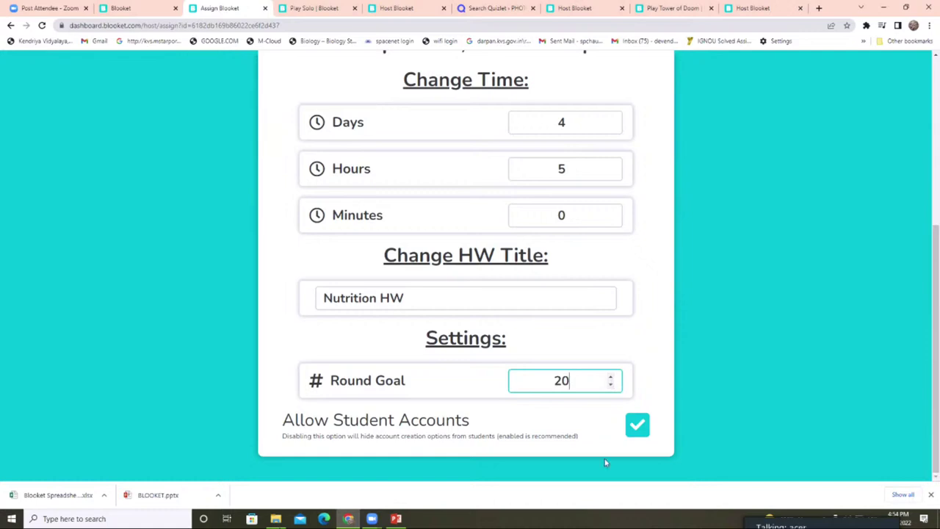
{"action": "left_click", "coordinate": [618, 436]}
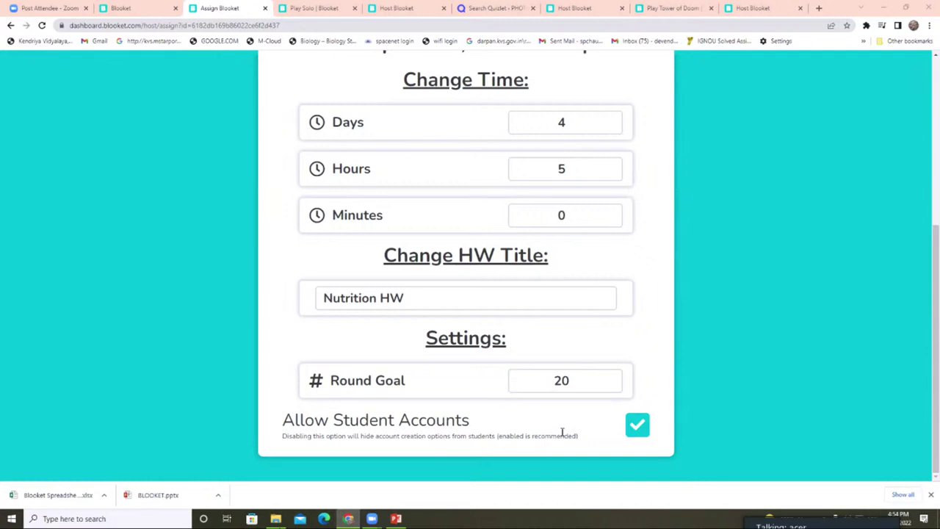
{"action": "scroll", "coordinate": [547, 429], "scroll_direction": "up", "scroll_amount": 4}
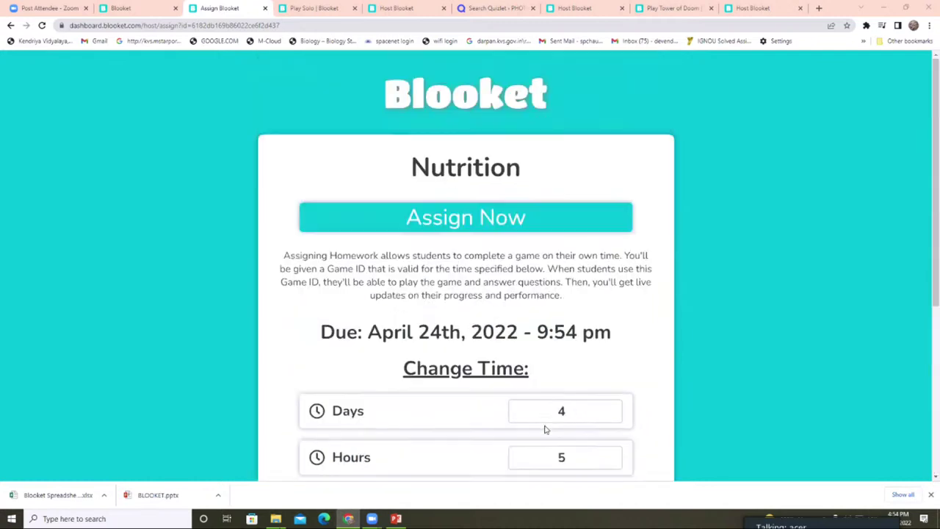
- Assign Nutrition HW, copy the player join link, and return to the My Sets dashboard
{"action": "left_click", "coordinate": [465, 227]}
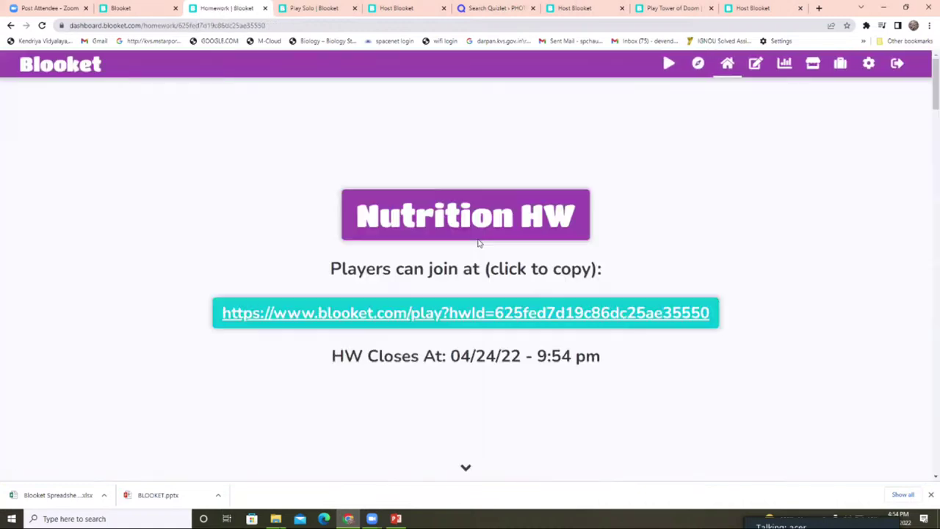
{"action": "left_click", "coordinate": [664, 311]}
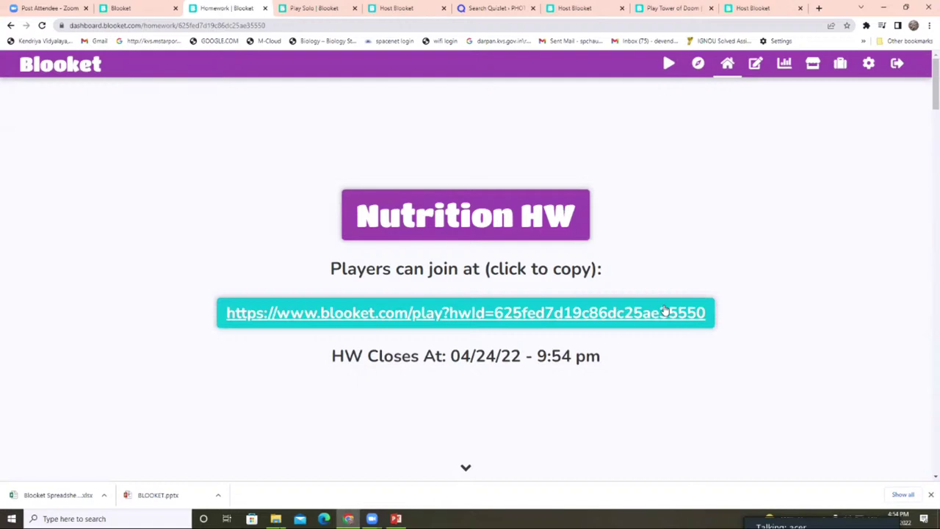
{"action": "left_click", "coordinate": [664, 311]}
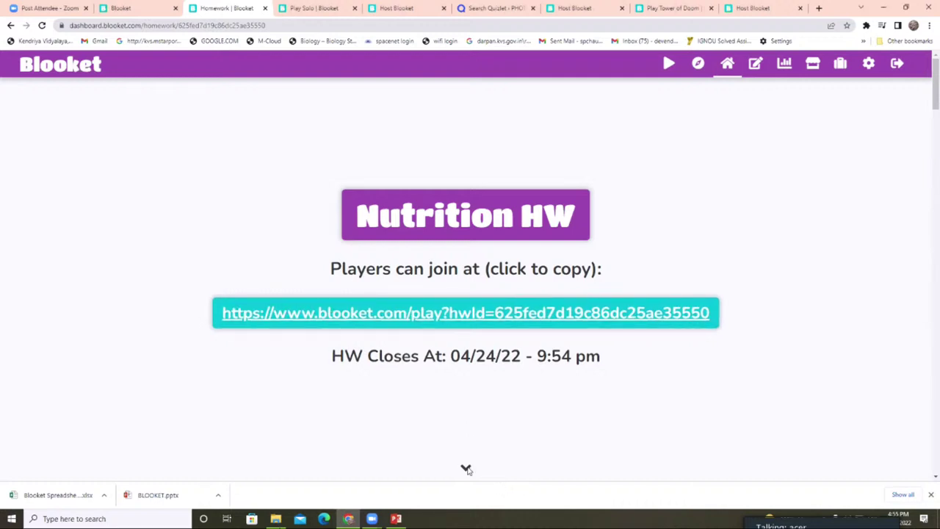
{"action": "left_click", "coordinate": [67, 64]}
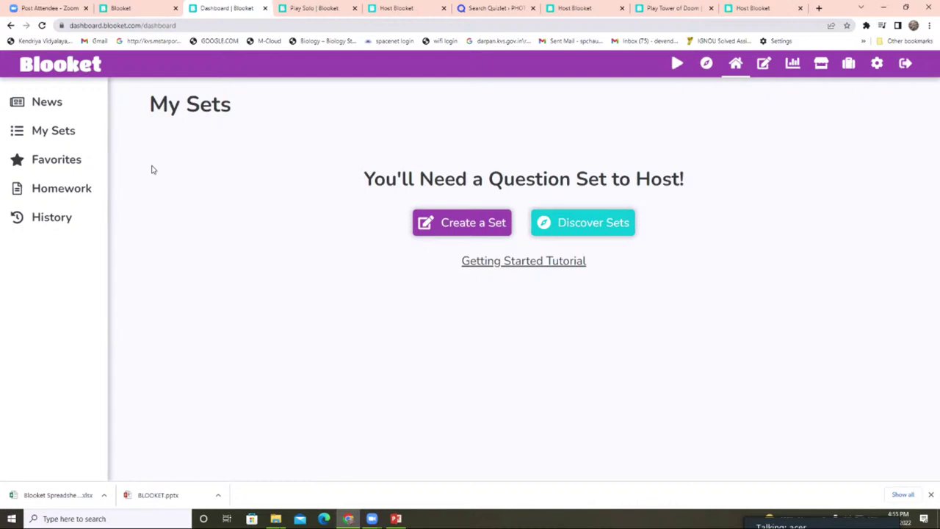
{"action": "left_click", "coordinate": [38, 225]}
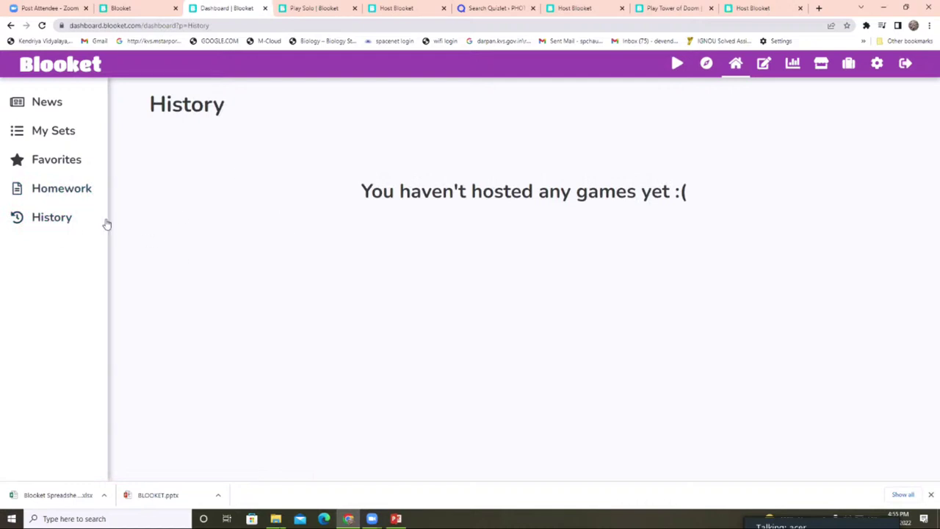
{"action": "left_click", "coordinate": [65, 163]}
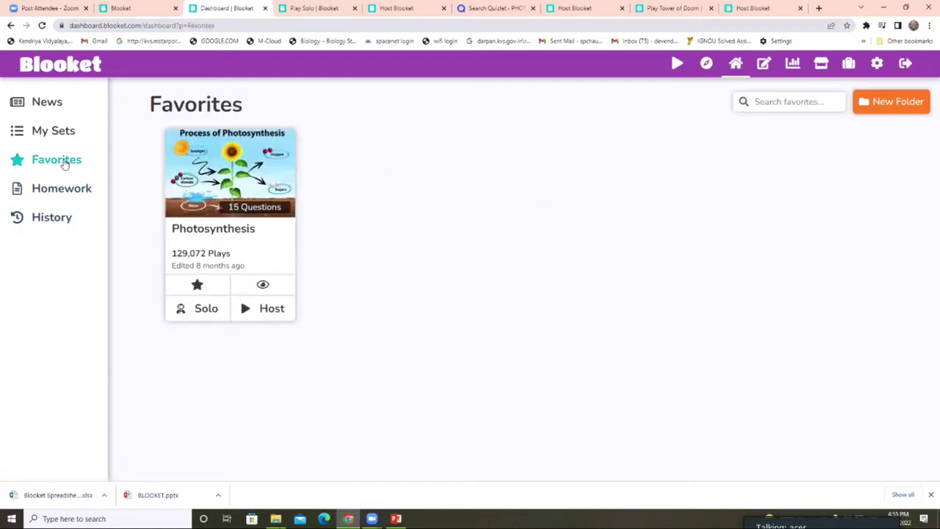
{"action": "left_click", "coordinate": [872, 66]}
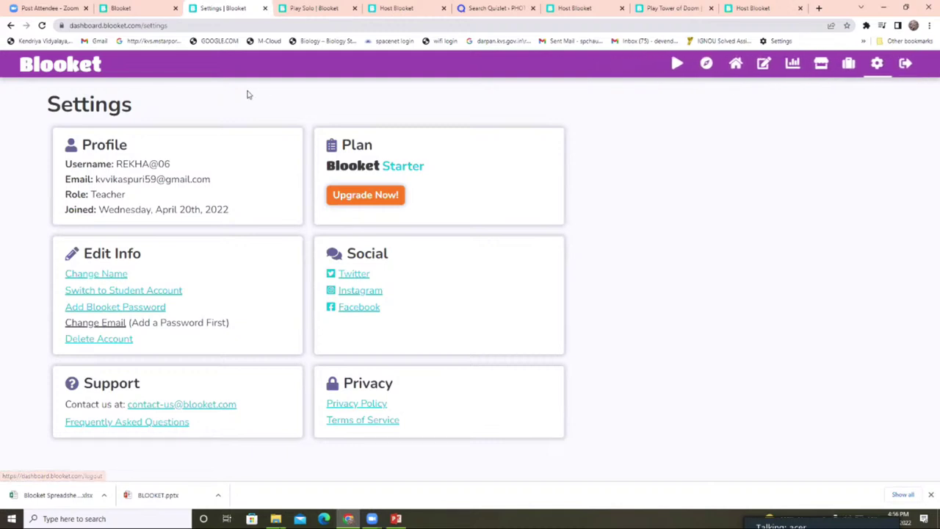
{"action": "left_click", "coordinate": [78, 69]}
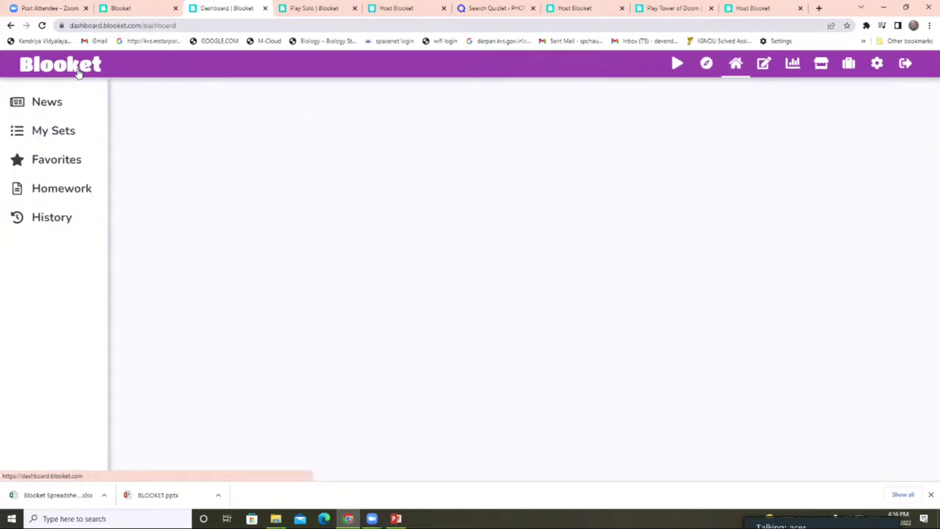